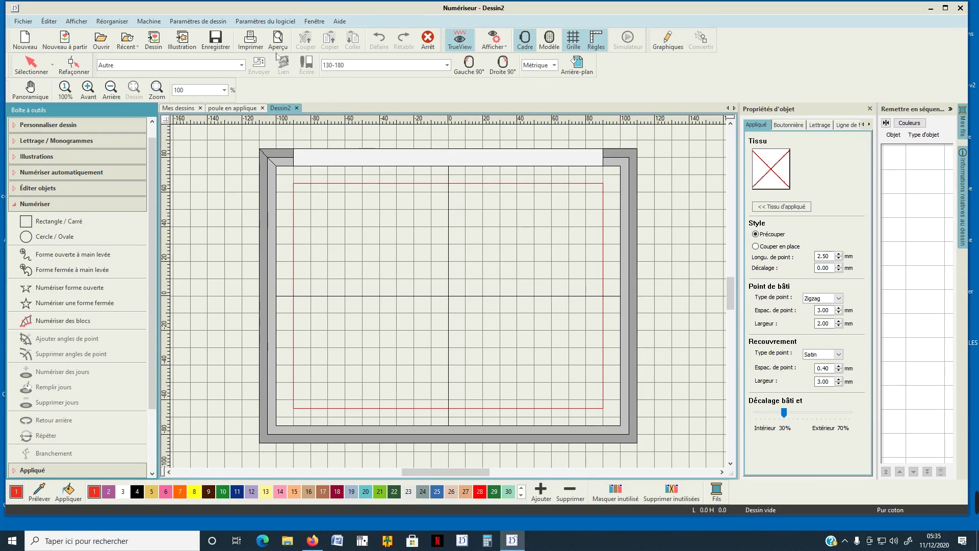
Step: Insert the illustration "coloriage-poule-3" from the "animaux melangés" folder into the design
click(184, 44)
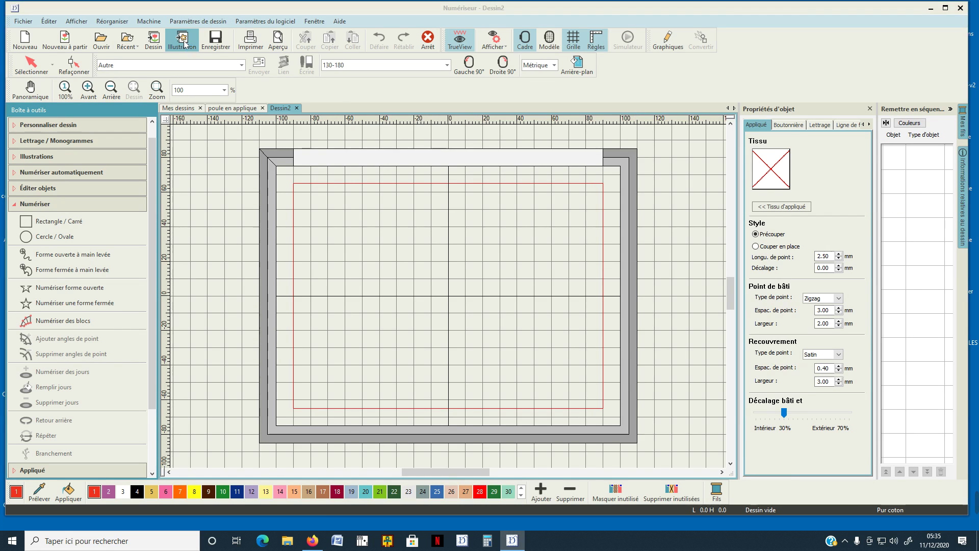
scroll(544, 307, down, 5)
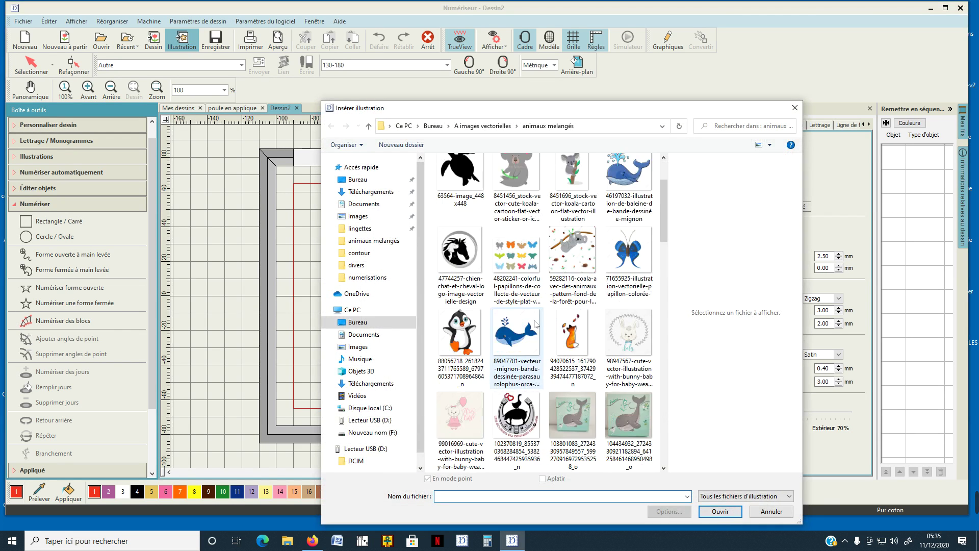
scroll(535, 324, down, 3)
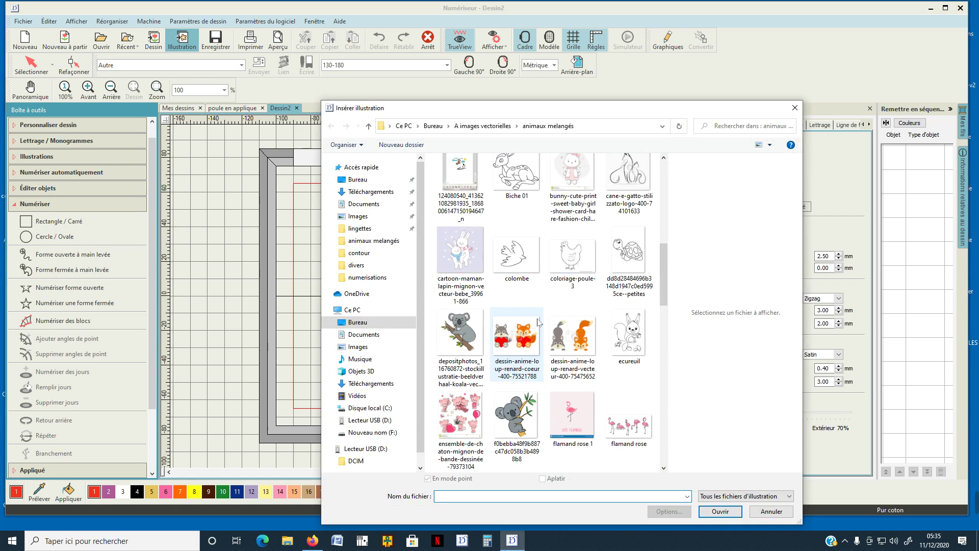
click(570, 261)
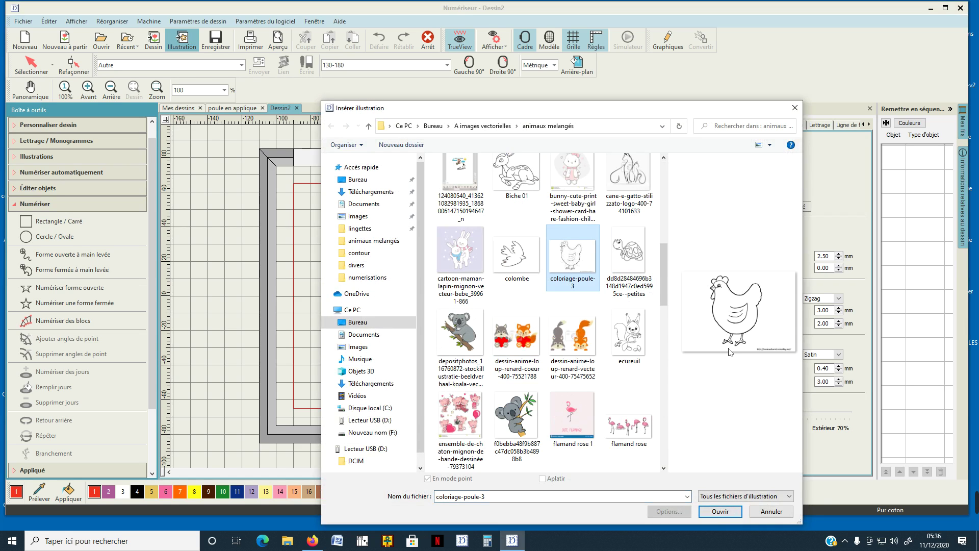
click(718, 514)
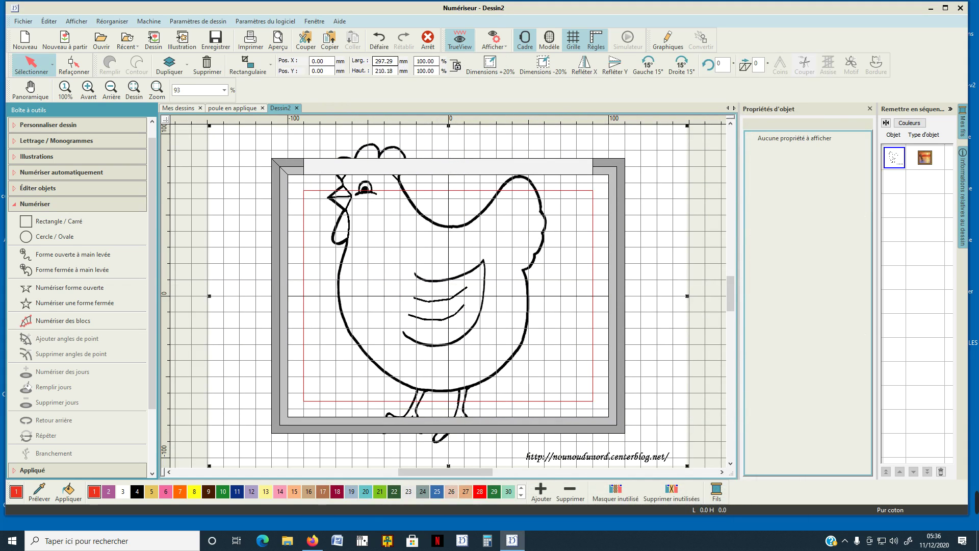
Step: Set the inserted hen image's width to 180 mm so it fits within the hoop, and deselect it
drag(393, 60, 383, 60)
text(180)
key(Return)
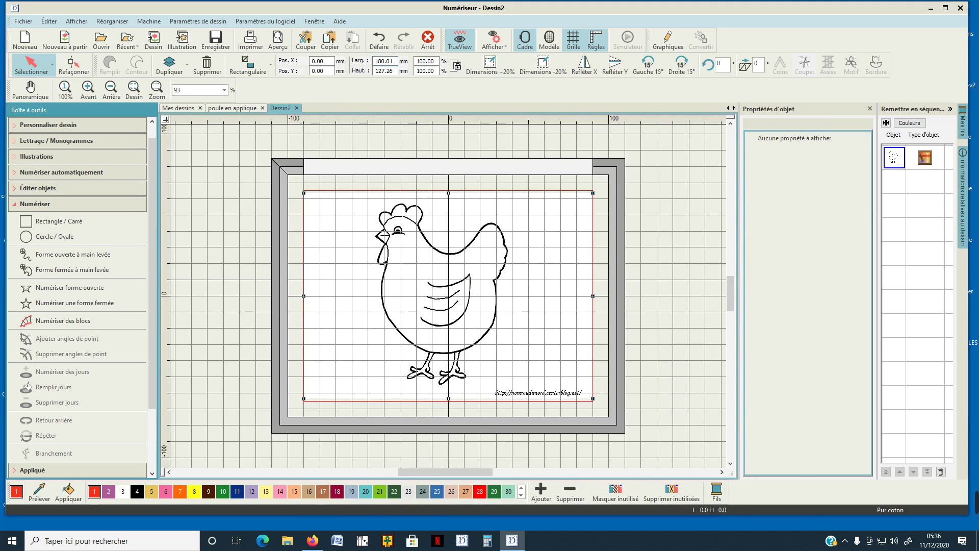
click(659, 288)
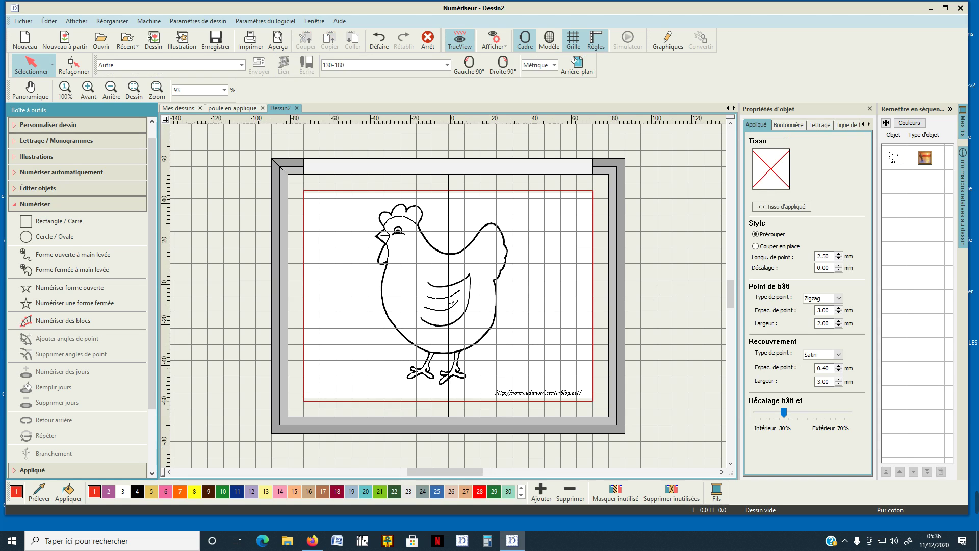
Step: Digitize the hen's comb as a closed Tatami-filled shape, tracing its three lobes and curved lower edge
scroll(450, 300, up, 2)
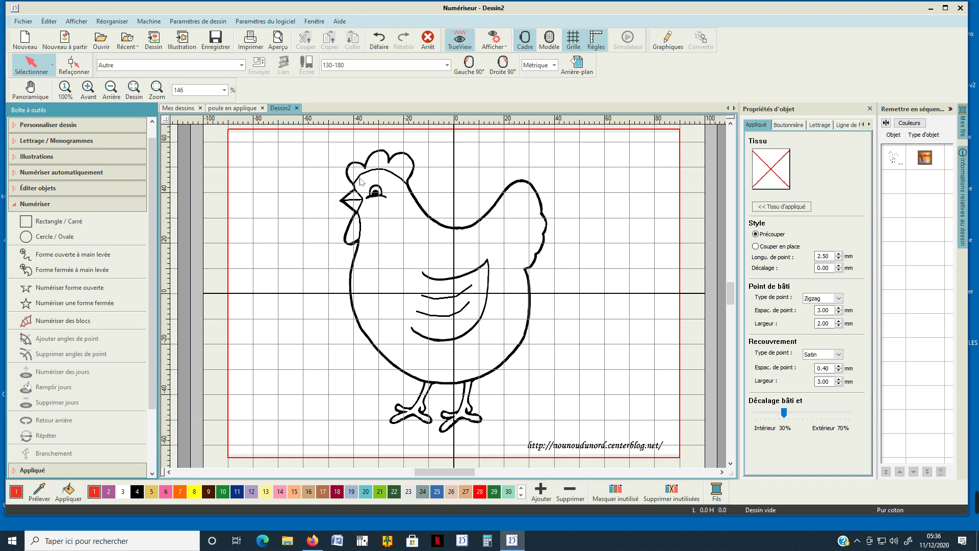
click(113, 304)
scroll(408, 181, up, 4)
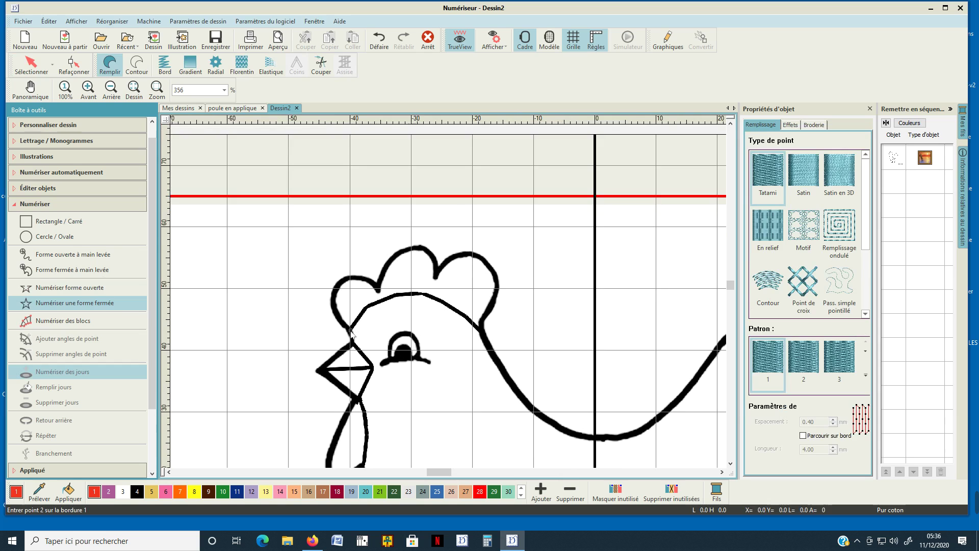
click(335, 310)
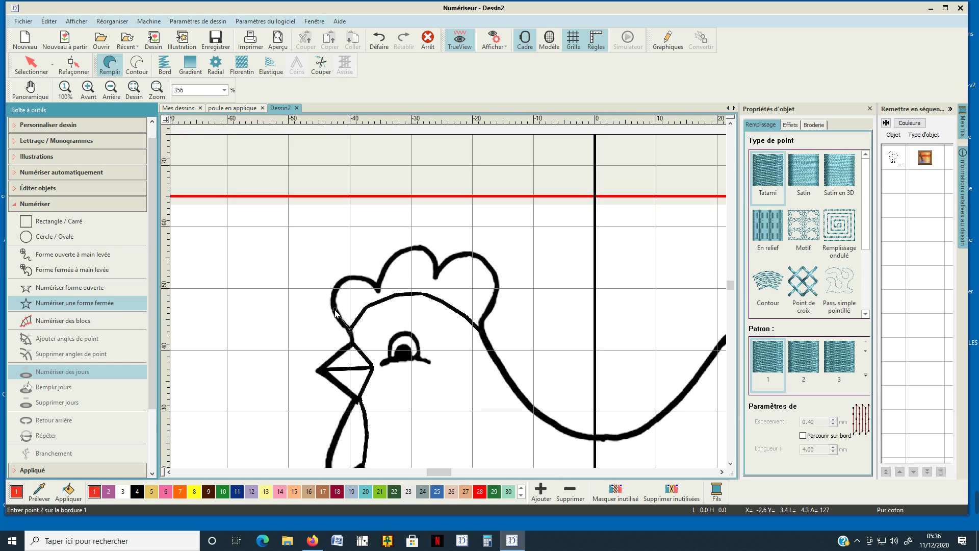
click(341, 281)
click(377, 285)
click(393, 258)
click(416, 248)
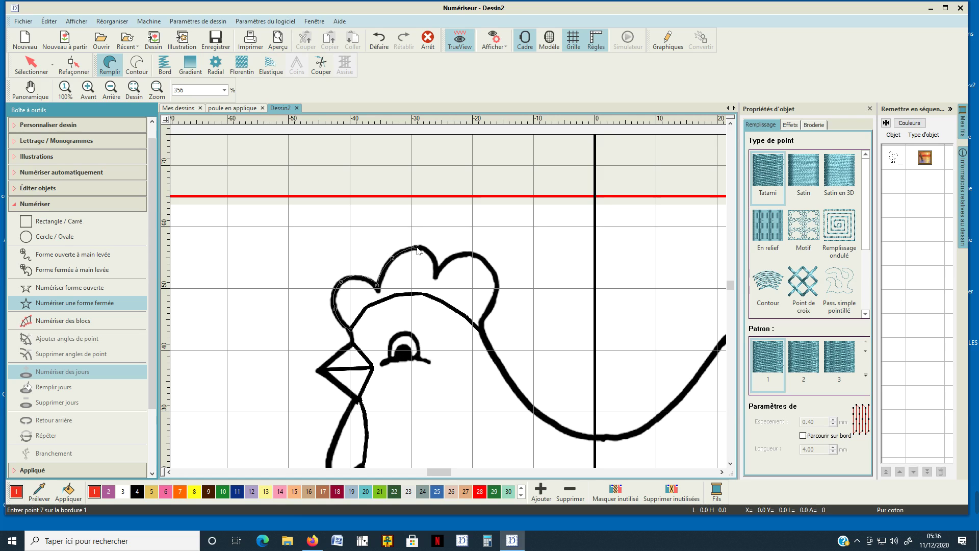
click(439, 265)
click(471, 254)
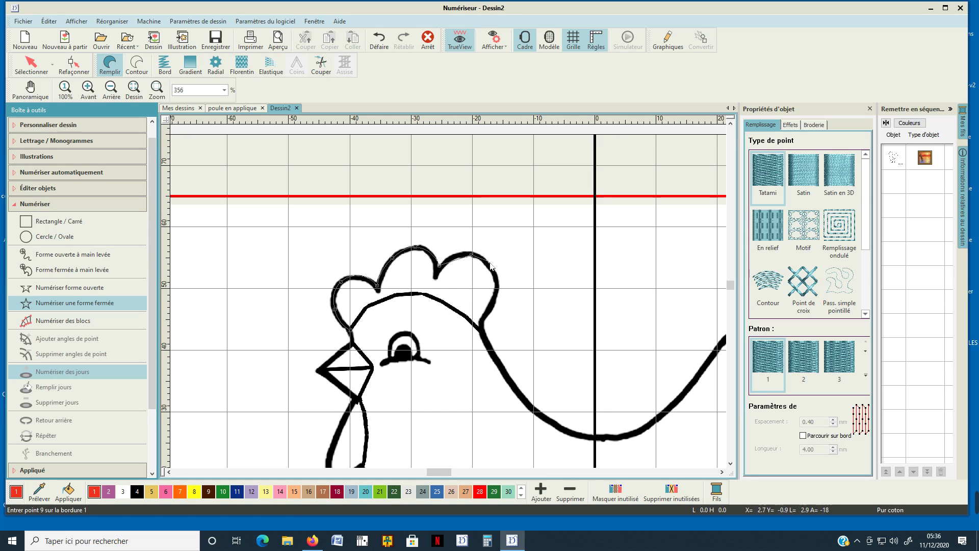
click(495, 276)
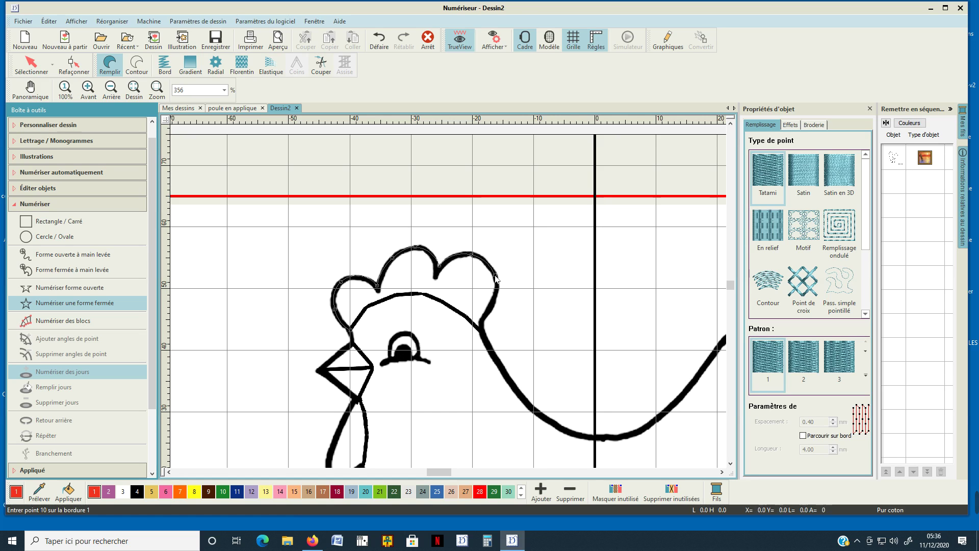
click(478, 330)
click(474, 334)
click(446, 309)
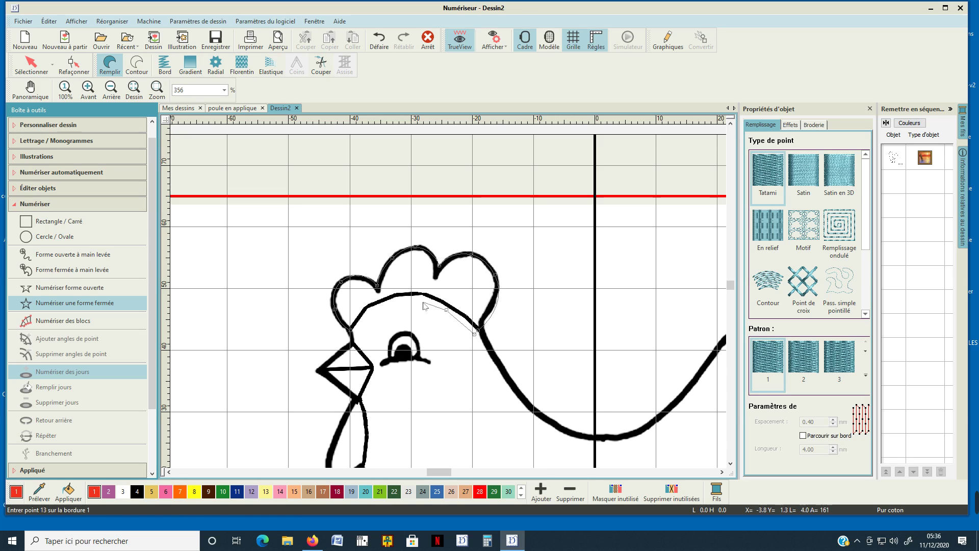
click(420, 302)
click(390, 302)
click(371, 311)
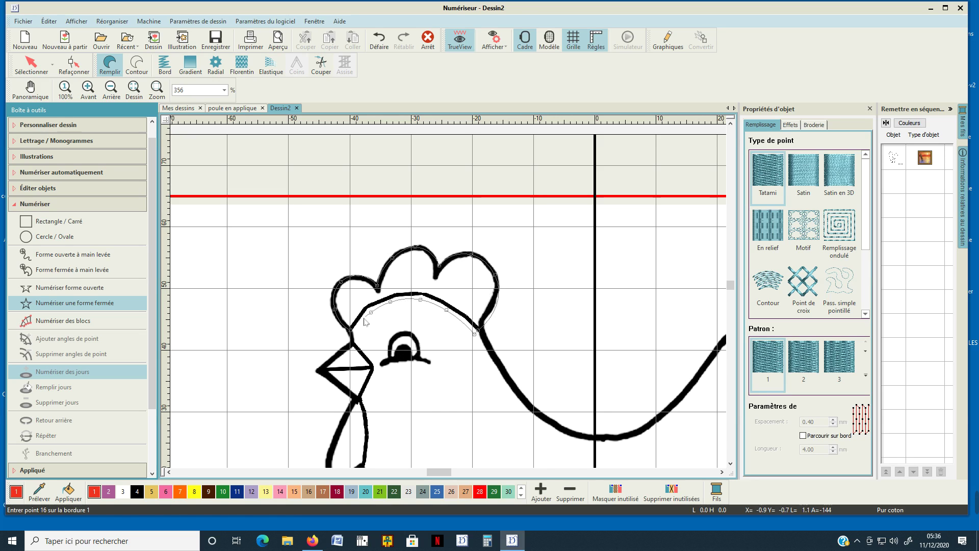
click(353, 333)
click(352, 332)
key(Return)
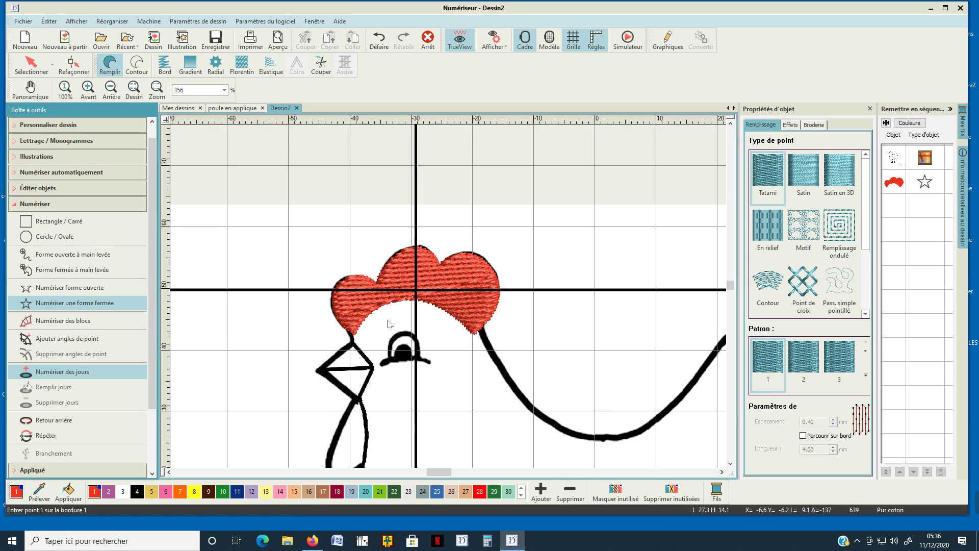
Step: Recolour the comb with thread colour 28 and hide the hoop
key(Escape)
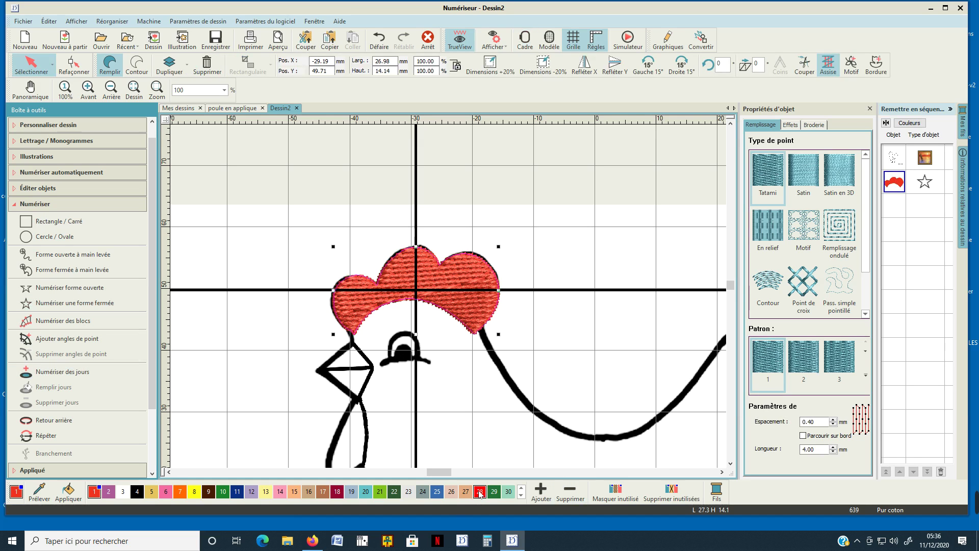
click(480, 492)
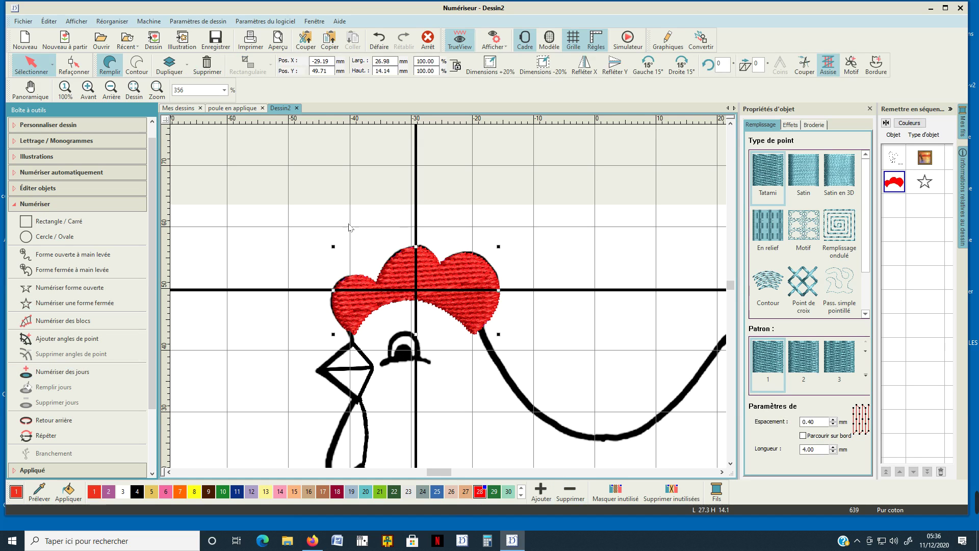
click(525, 44)
Step: Reshape the comb so its stitch angle runs diagonally, rising toward the hen's back
key(h)
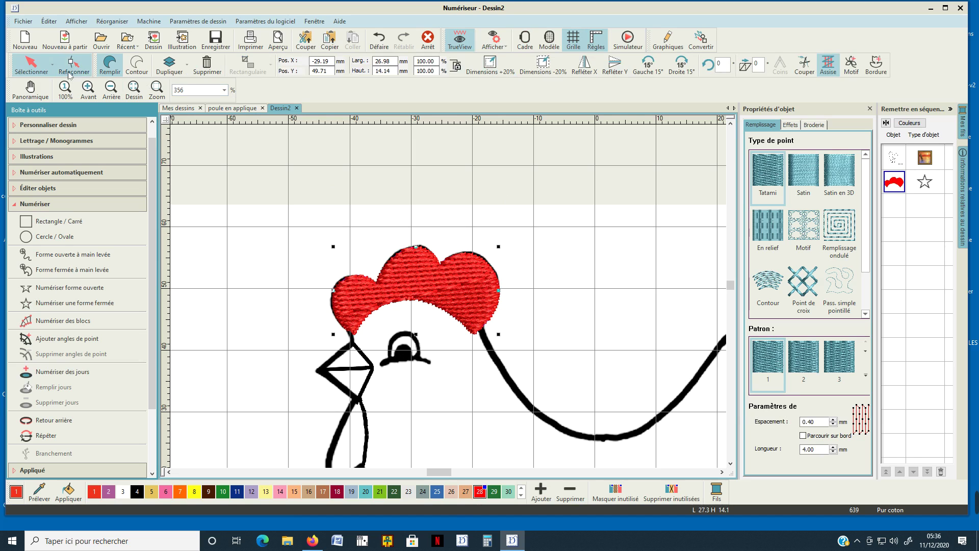
drag(493, 291, 486, 220)
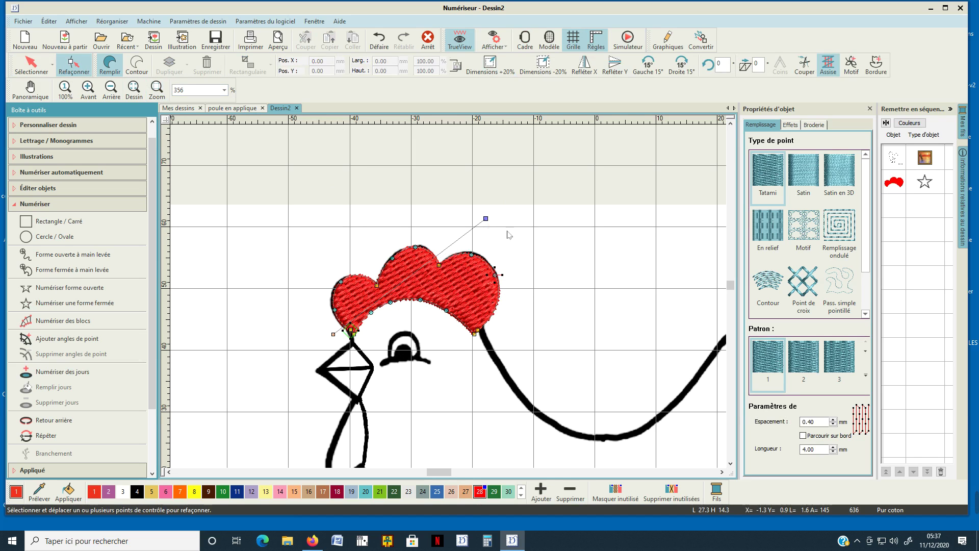
click(31, 65)
Step: Digitize the wattle below the beak as a closed Tatami-filled shape and recolour it with thread colour 28
scroll(450, 305, up, 1)
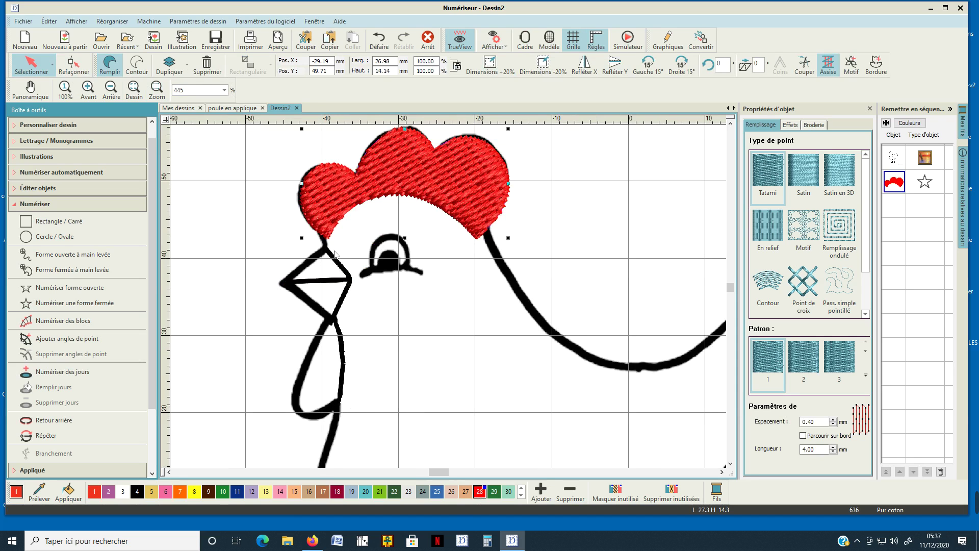
click(335, 322)
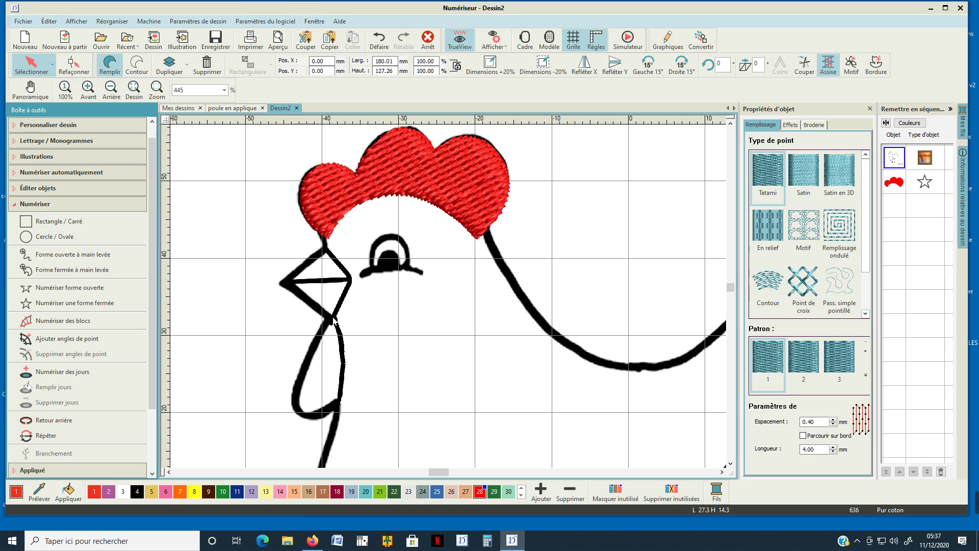
click(95, 304)
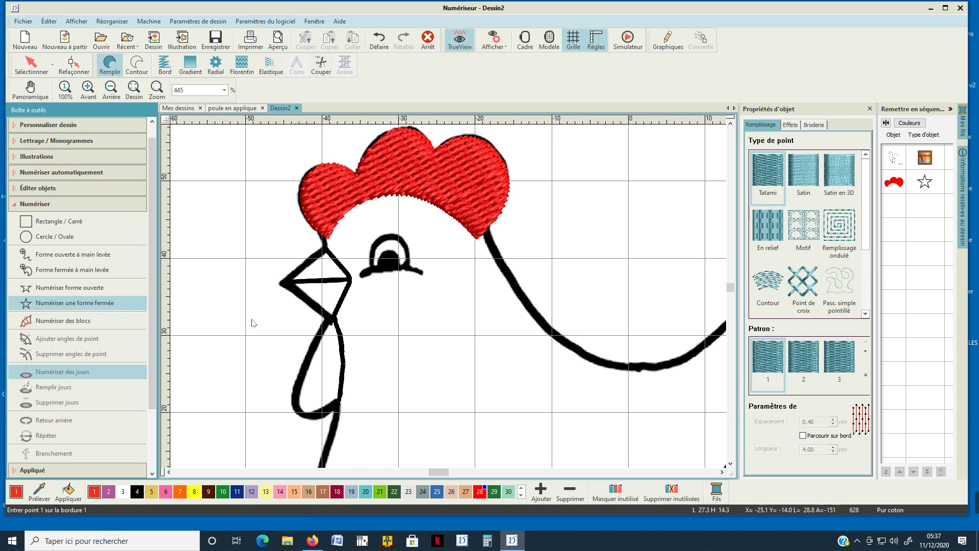
click(331, 317)
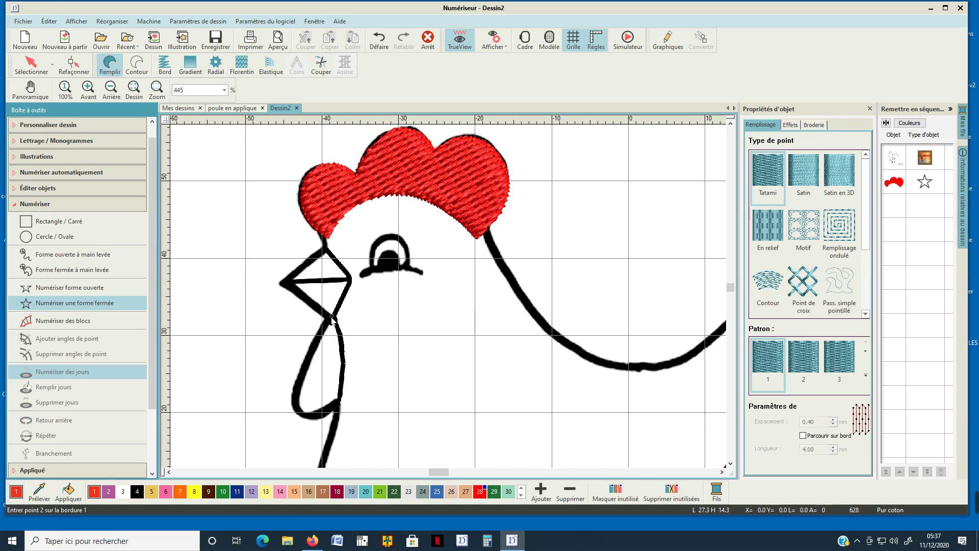
click(304, 360)
click(294, 408)
click(310, 419)
click(333, 410)
click(345, 401)
click(349, 352)
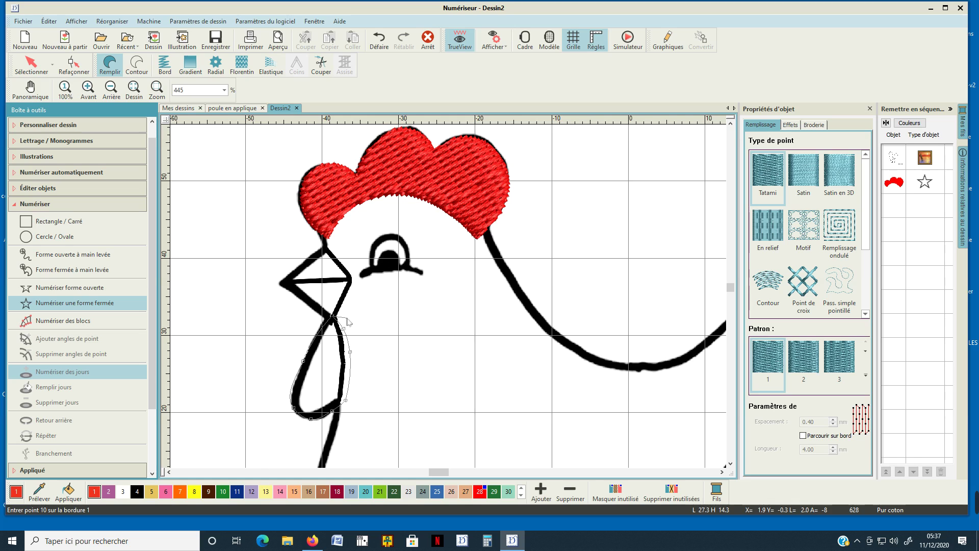
key(Return)
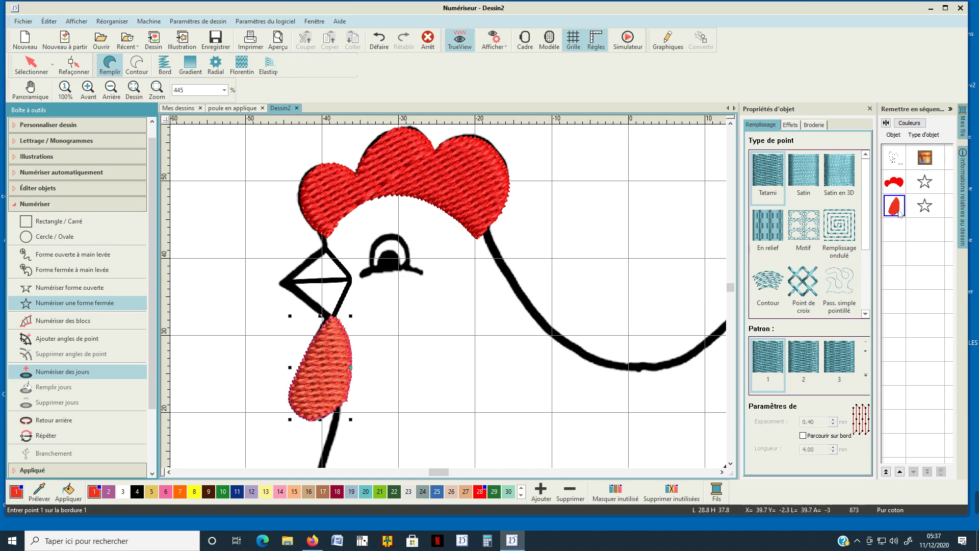
click(894, 206)
click(481, 492)
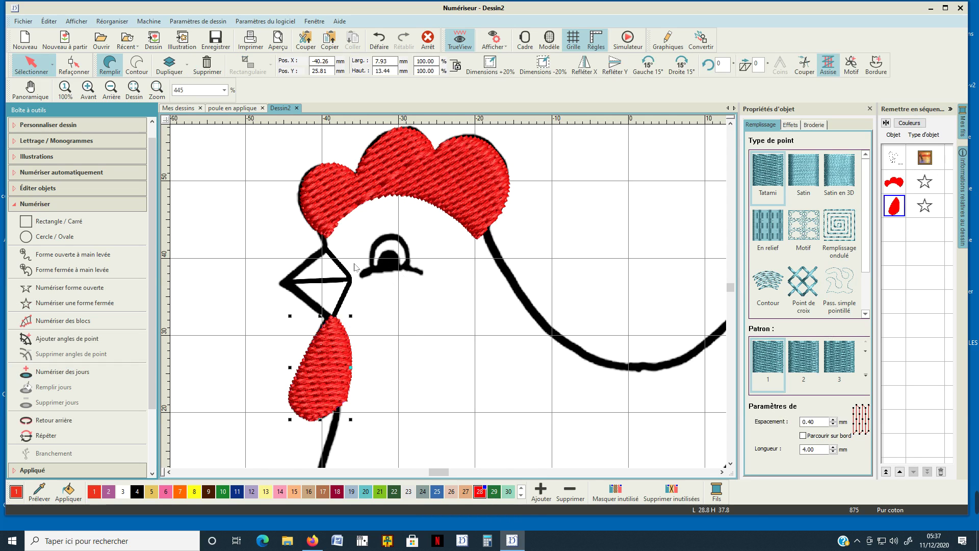
Step: Digitize the whole beak as one closed, four-sided Tatami-filled shape
click(125, 303)
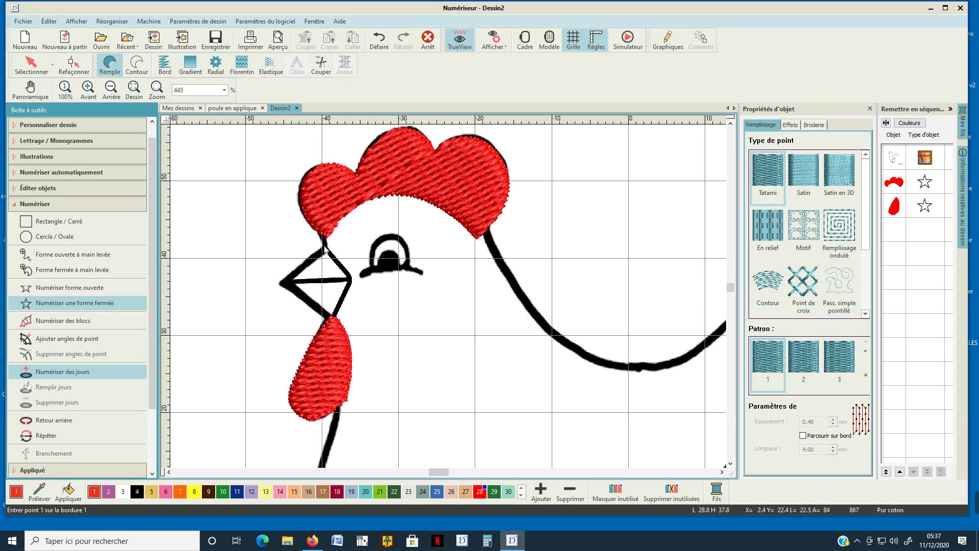
click(278, 285)
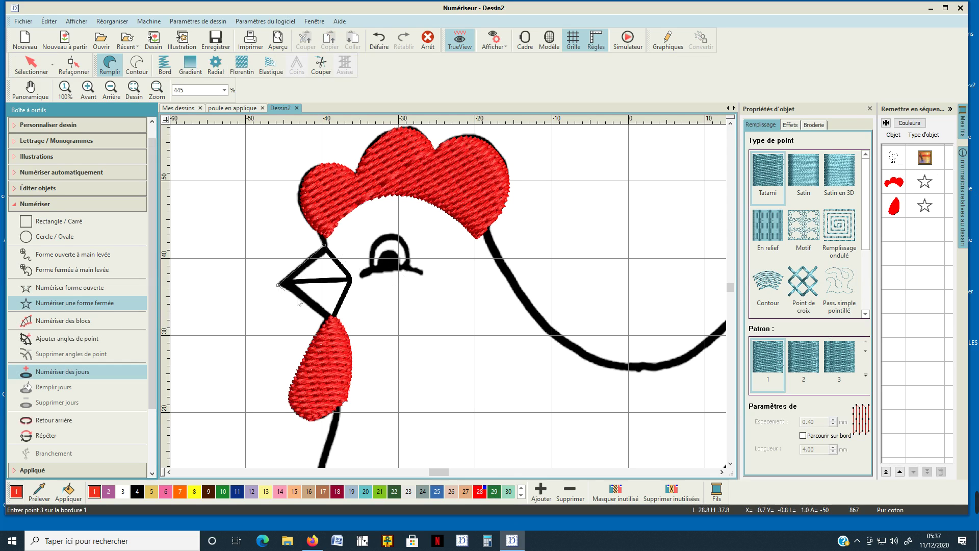
click(332, 322)
click(357, 280)
click(332, 249)
click(325, 246)
key(Return)
Step: Recolour the beak with yellow thread colour 8 and move it ahead of the wattle in the stitching sequence
click(898, 233)
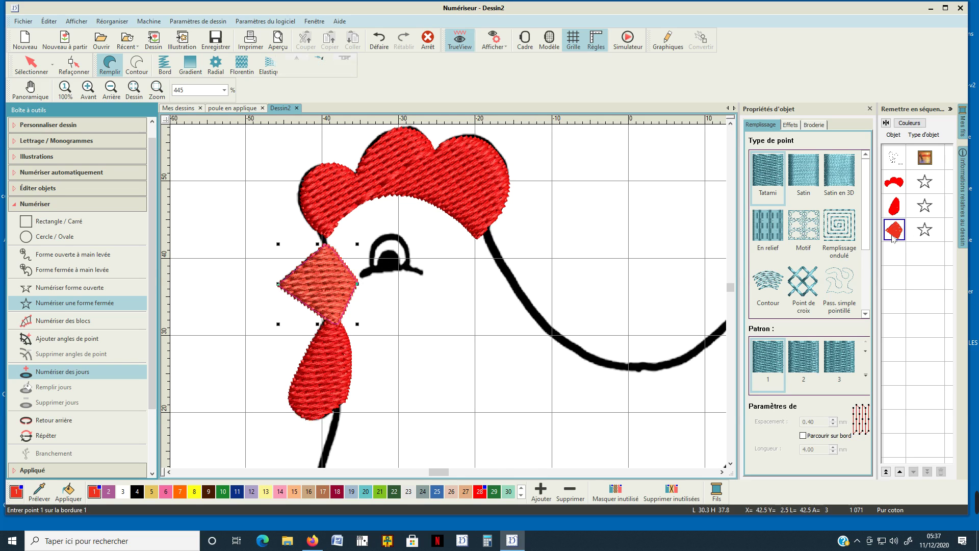
click(194, 491)
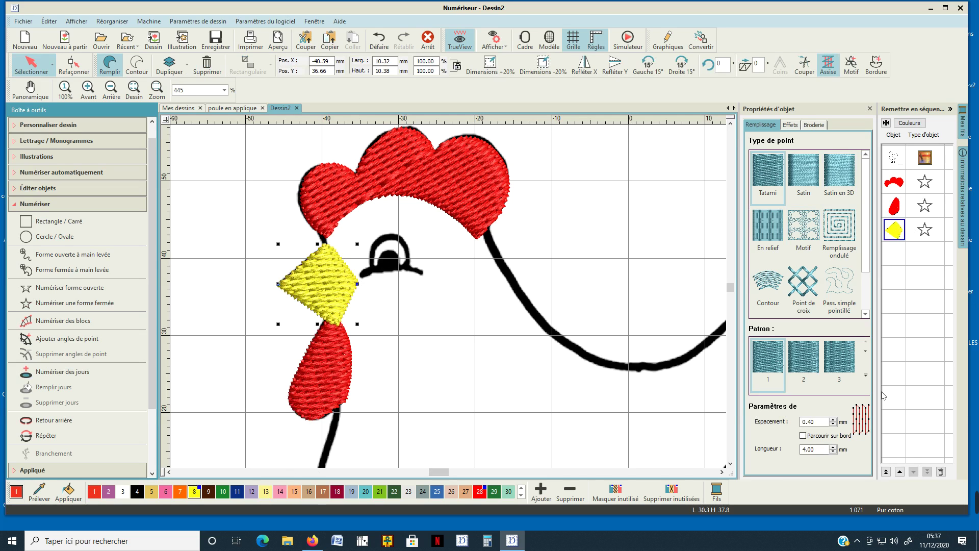
click(900, 471)
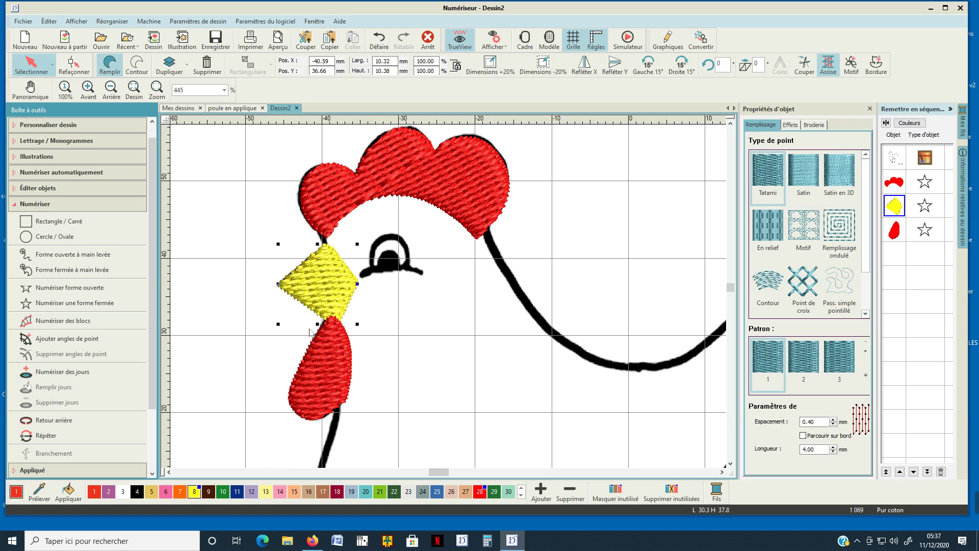
Step: Digitize the hen's front leg and foot, the one on the beak side, as one closed Tatami-filled shape following the drawn outline
click(676, 215)
scroll(437, 323, down, 3)
scroll(474, 309, up, 2)
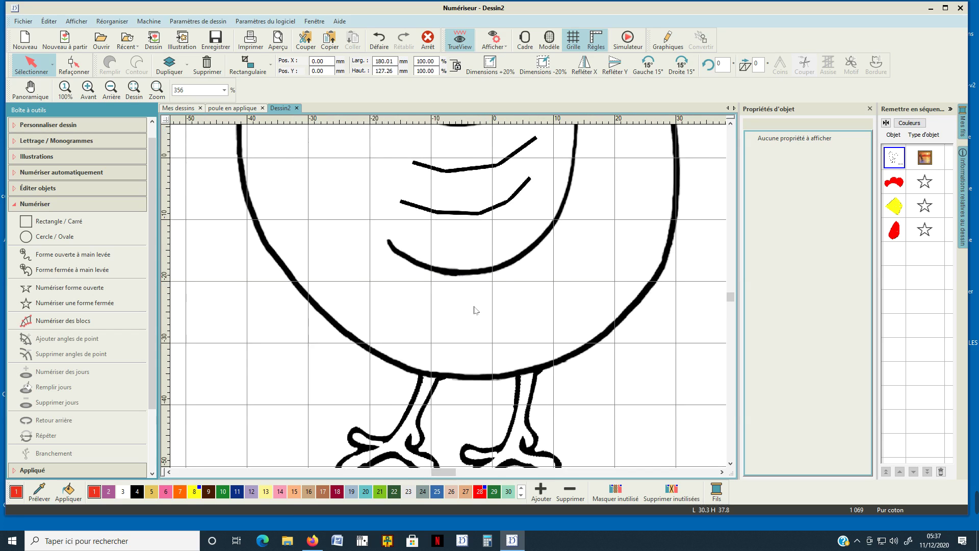
scroll(474, 309, up, 2)
scroll(465, 424, down, 2)
scroll(465, 424, up, 1)
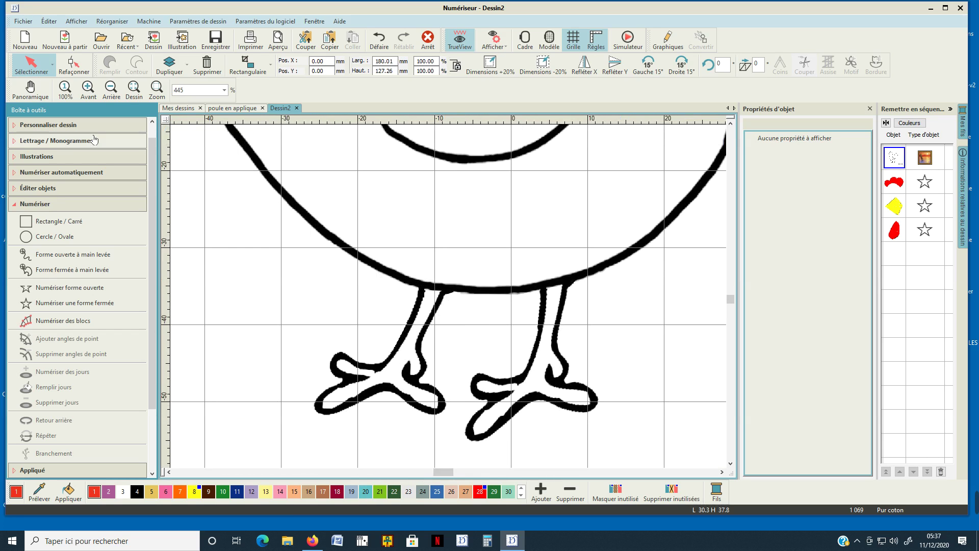
click(122, 304)
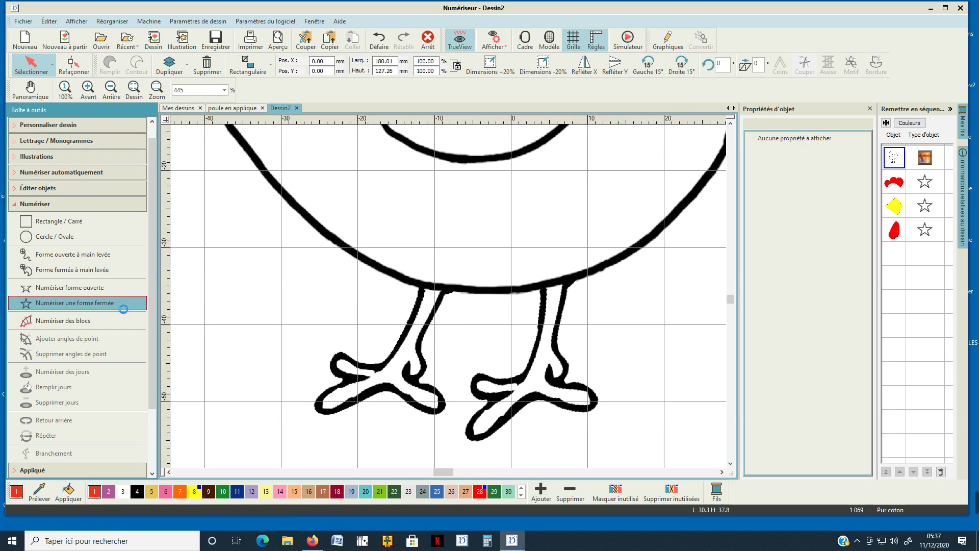
click(420, 282)
click(411, 317)
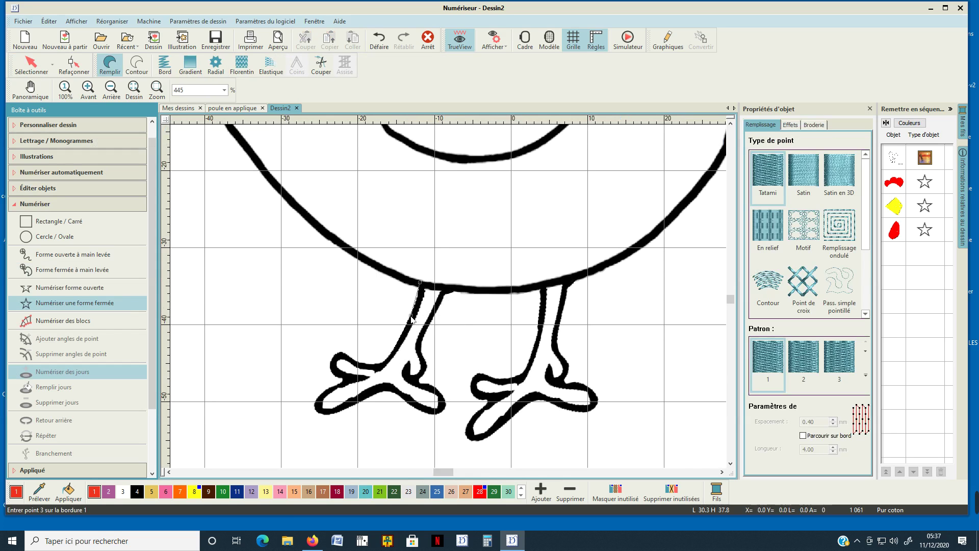
click(392, 350)
click(380, 363)
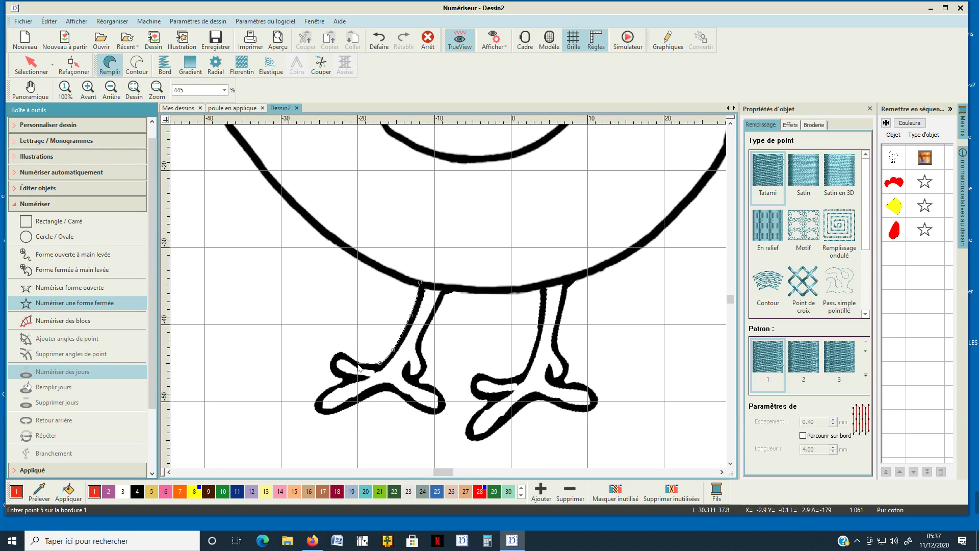
click(358, 364)
click(331, 371)
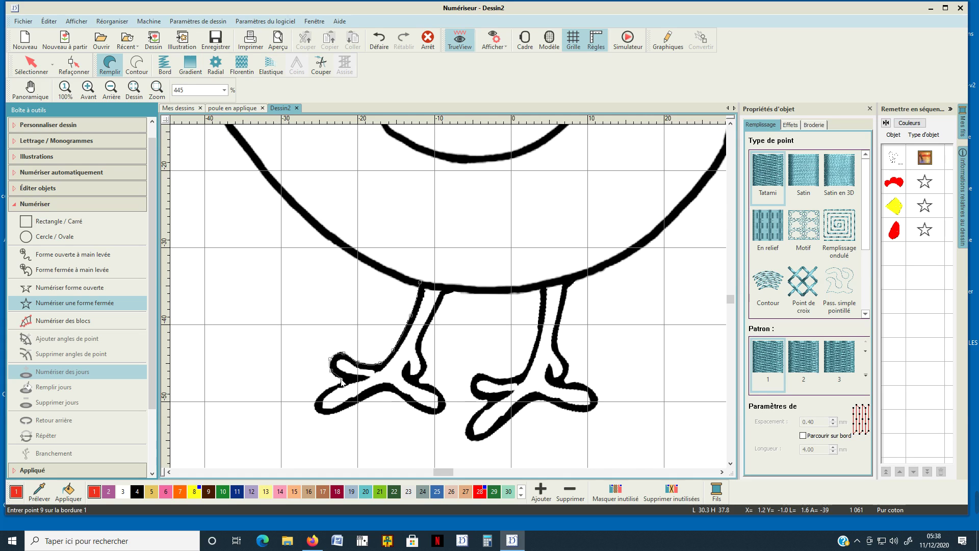
click(341, 379)
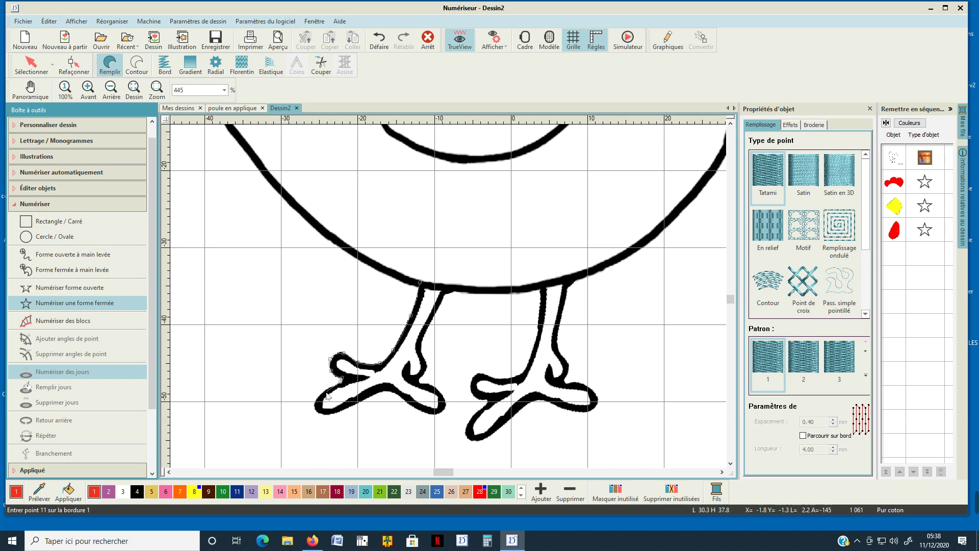
click(323, 391)
click(315, 406)
click(326, 414)
click(355, 405)
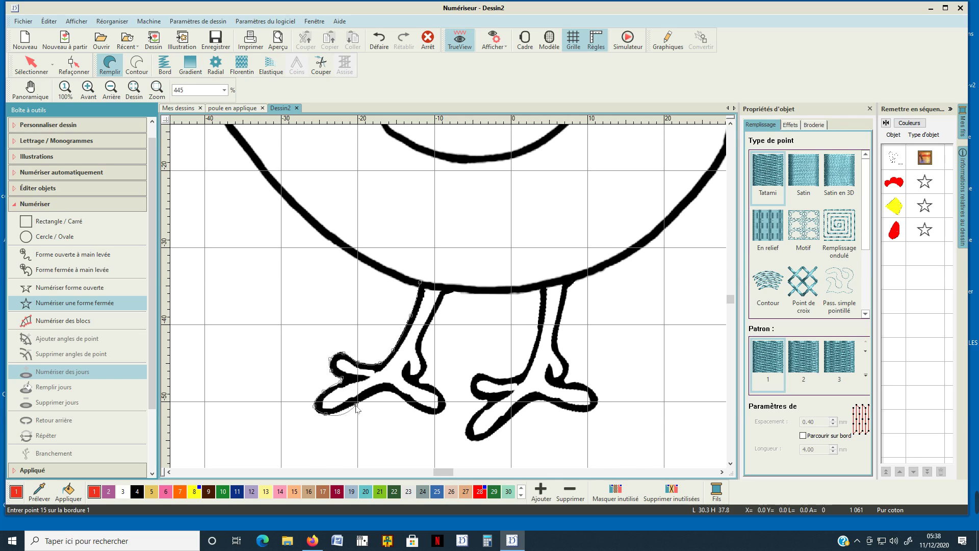
click(382, 392)
click(399, 395)
click(438, 412)
click(446, 405)
click(439, 391)
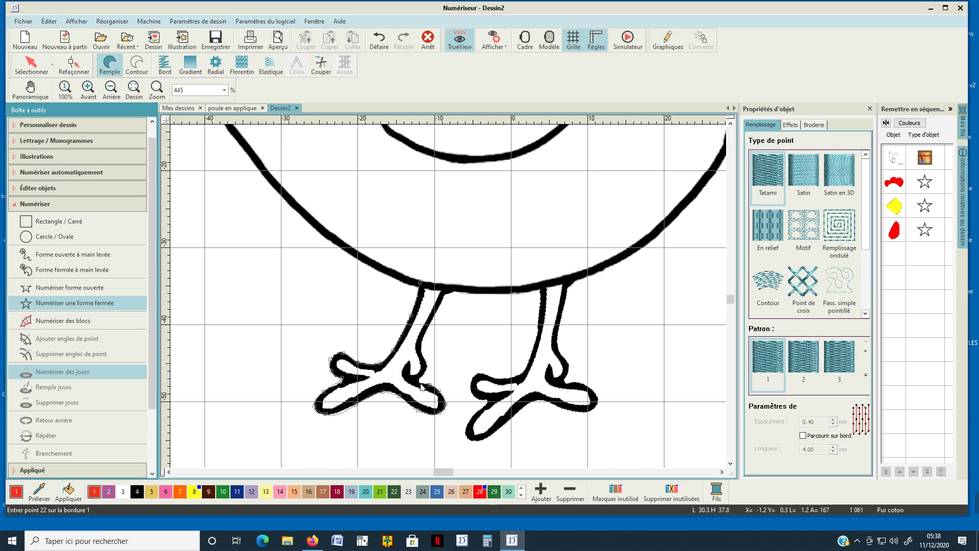
click(419, 383)
click(422, 351)
click(425, 338)
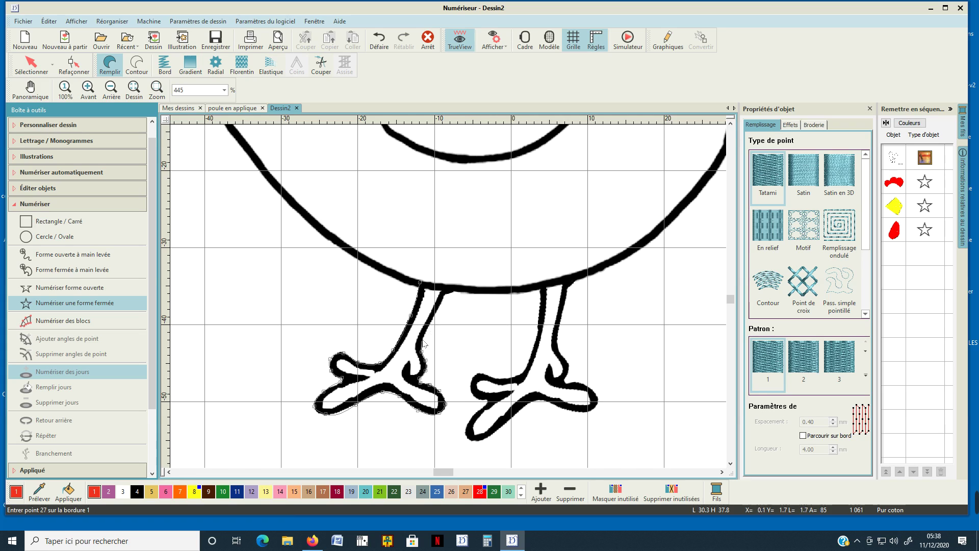
click(441, 301)
click(448, 288)
key(Return)
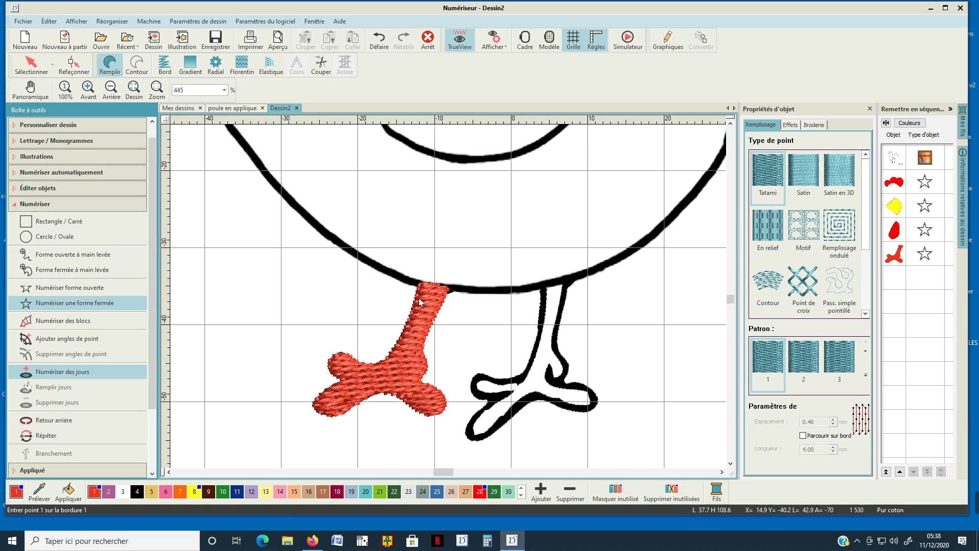
Step: Reshape the leg's stitch angle into a diagonal rising toward the tail and recolour the leg with brown thread colour 9
click(26, 62)
click(73, 63)
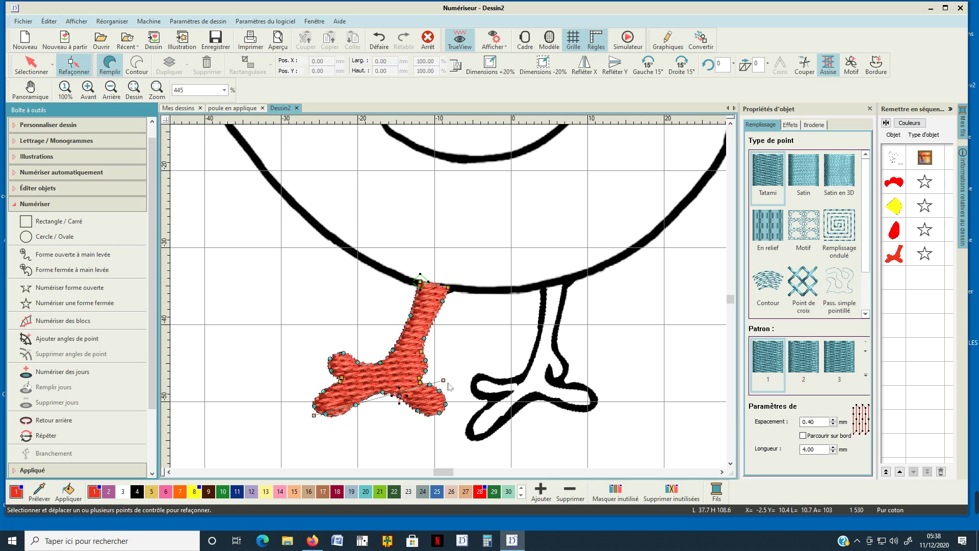
drag(448, 383, 457, 338)
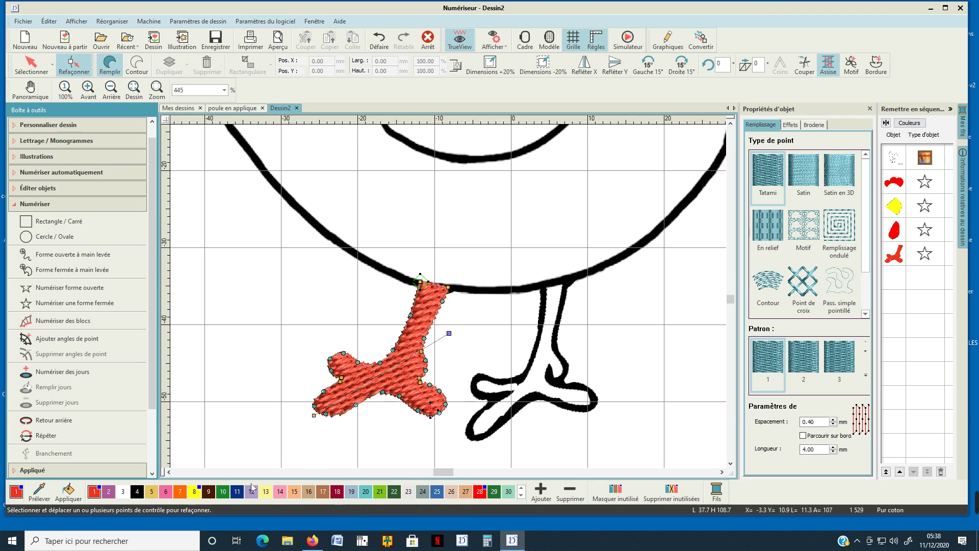
click(208, 491)
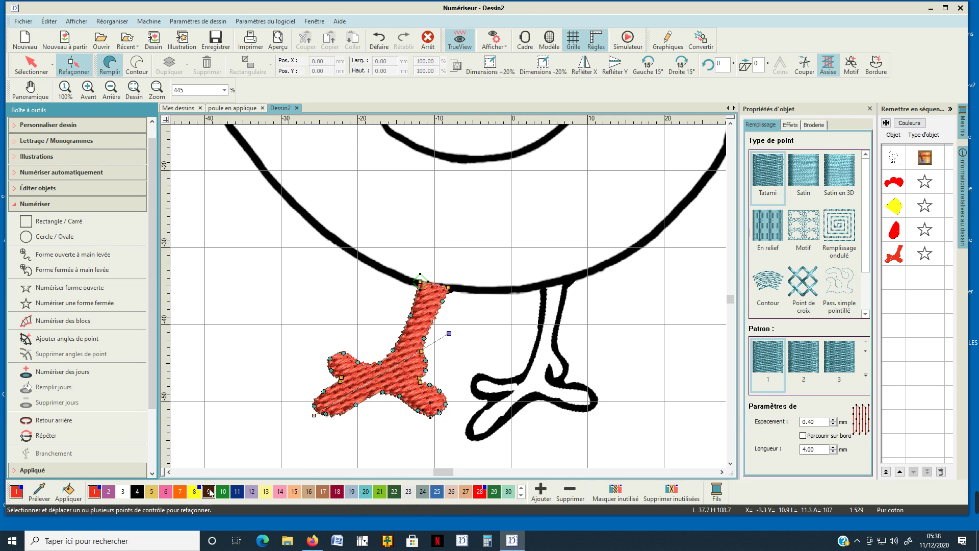
click(37, 68)
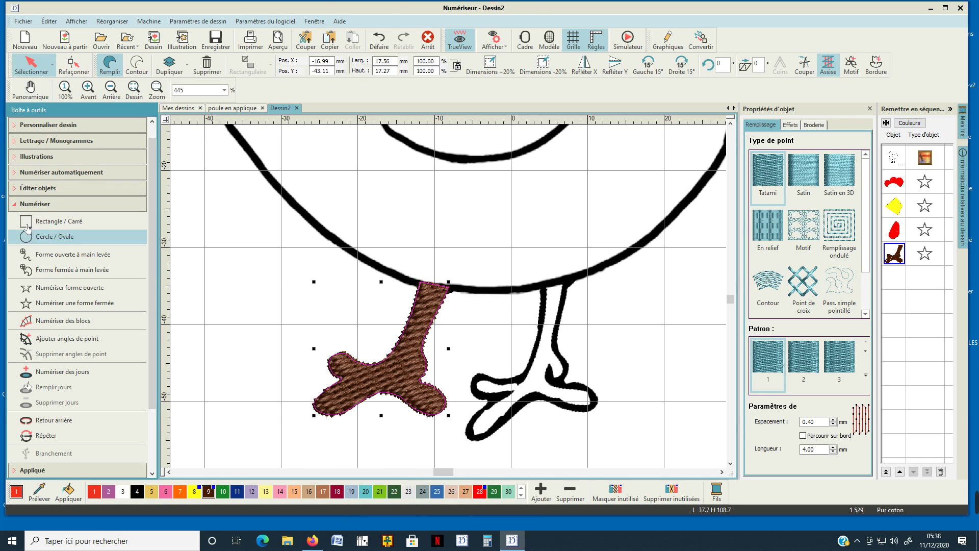
Step: Duplicate the brown leg, move the copy onto the hen's other drawn leg and rotate it 15° to the left
click(23, 206)
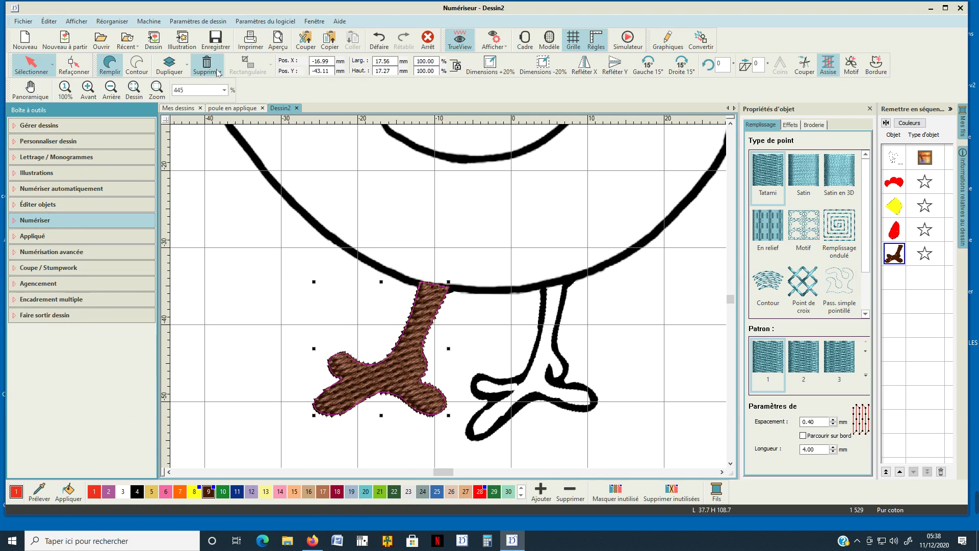
click(169, 63)
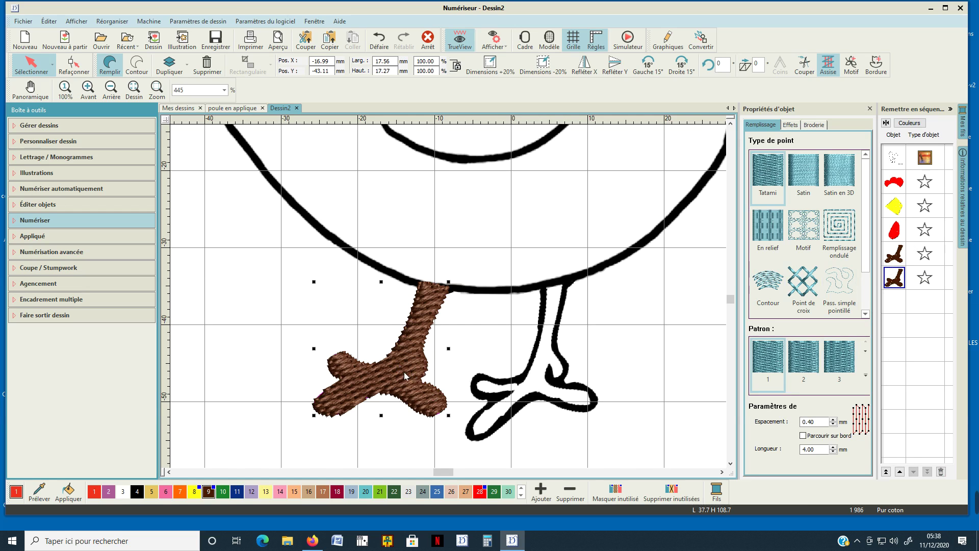
drag(404, 376, 548, 385)
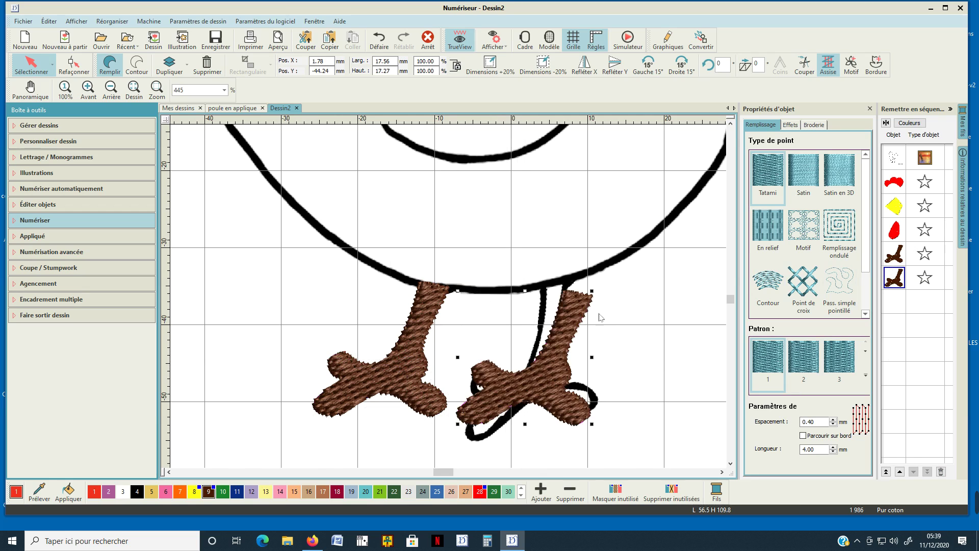
click(645, 70)
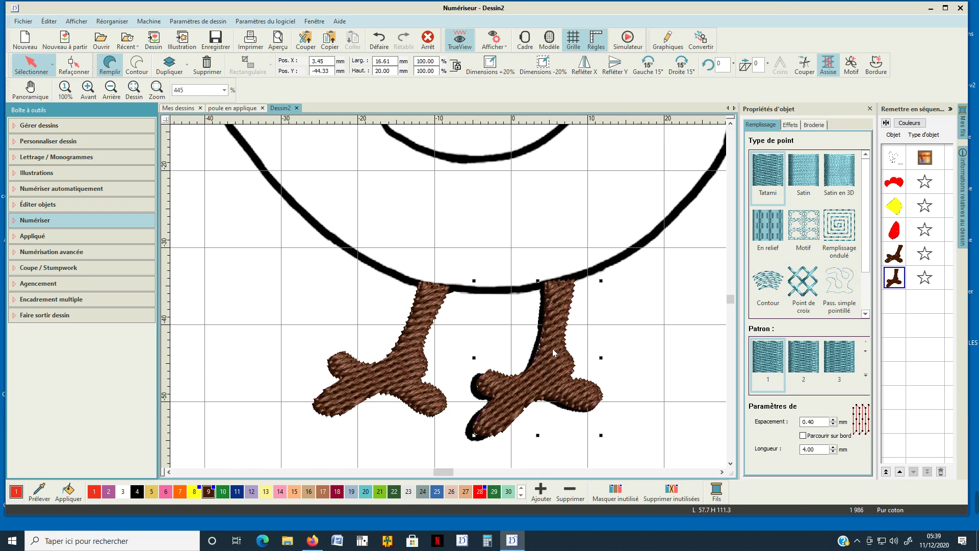
Step: Fine-tune the rotated leg copy's position so it covers the drawn leg and foot beneath it
drag(552, 348, 547, 350)
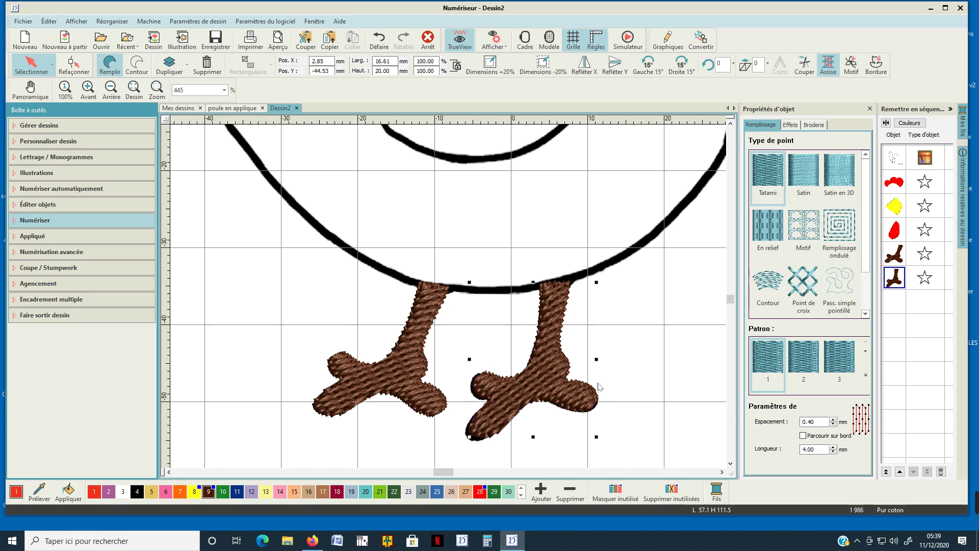
drag(543, 373, 540, 375)
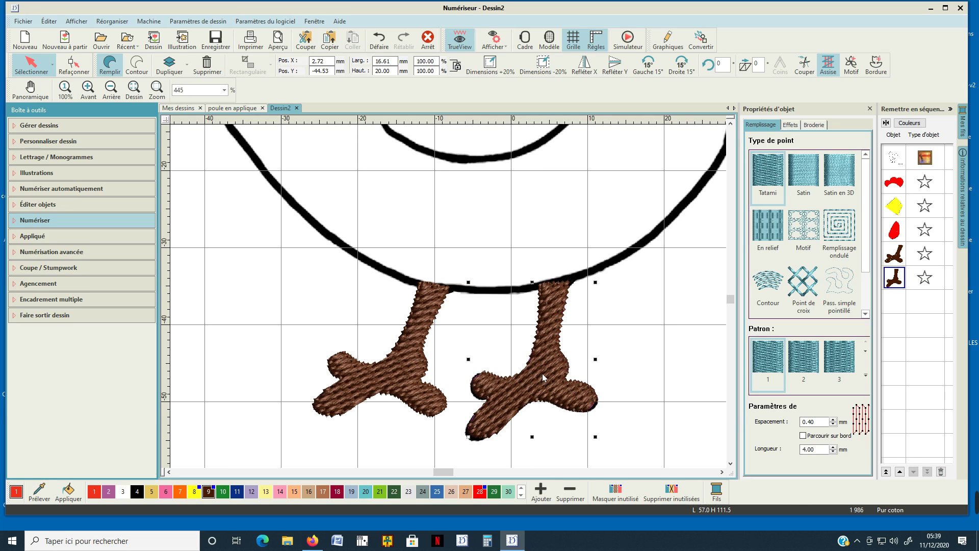
click(667, 361)
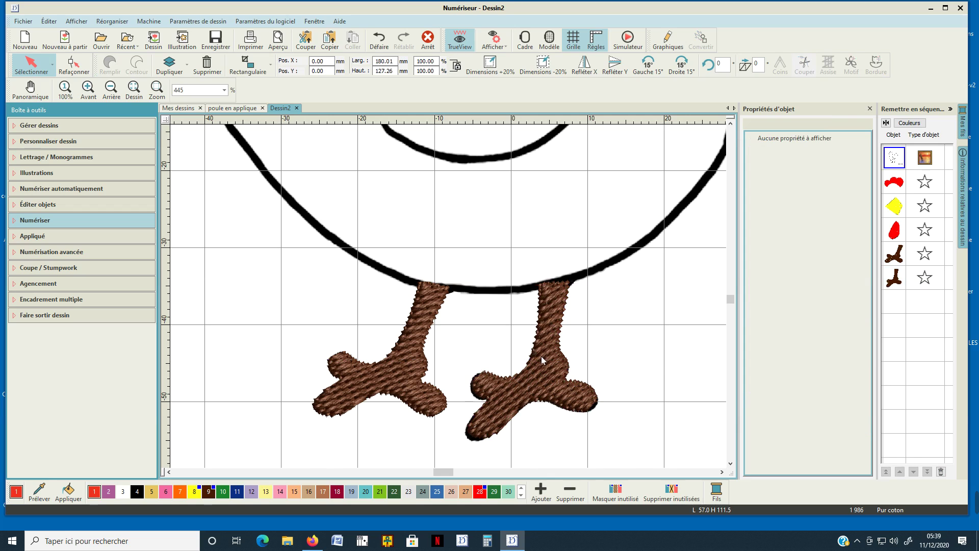
click(563, 390)
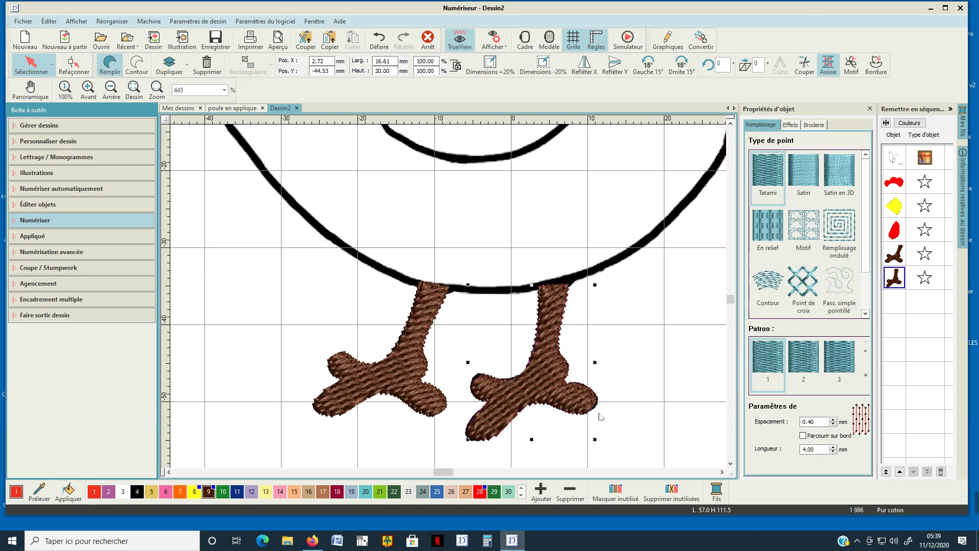
click(545, 352)
Step: Reshape the toe outlines of the copied leg so their ends follow the drawn foot
scroll(545, 352, up, 4)
key(h)
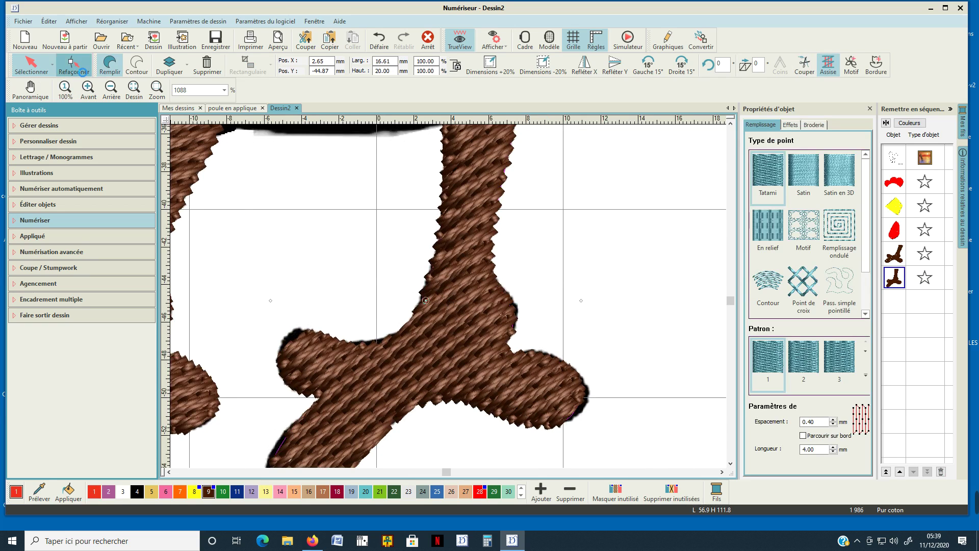
drag(573, 415, 589, 392)
click(587, 386)
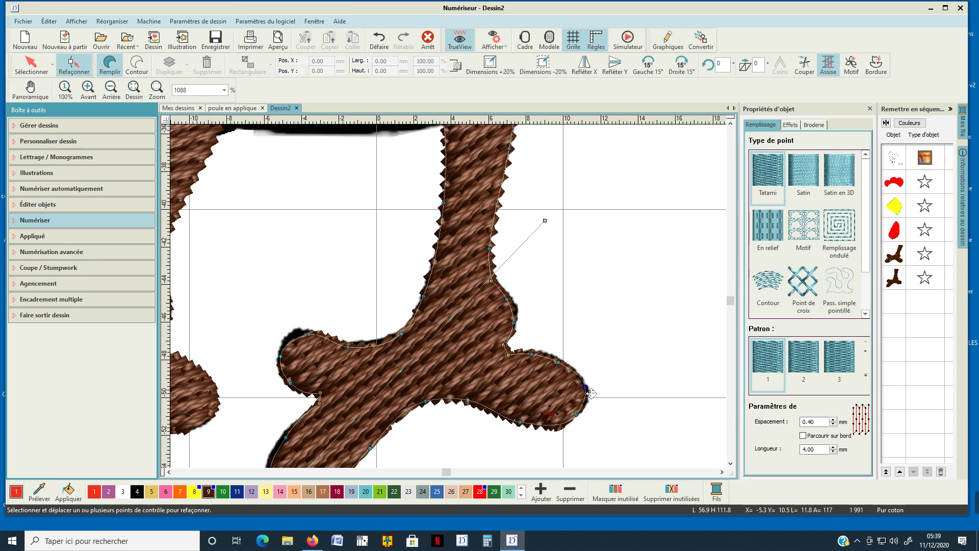
scroll(445, 306, down, 2)
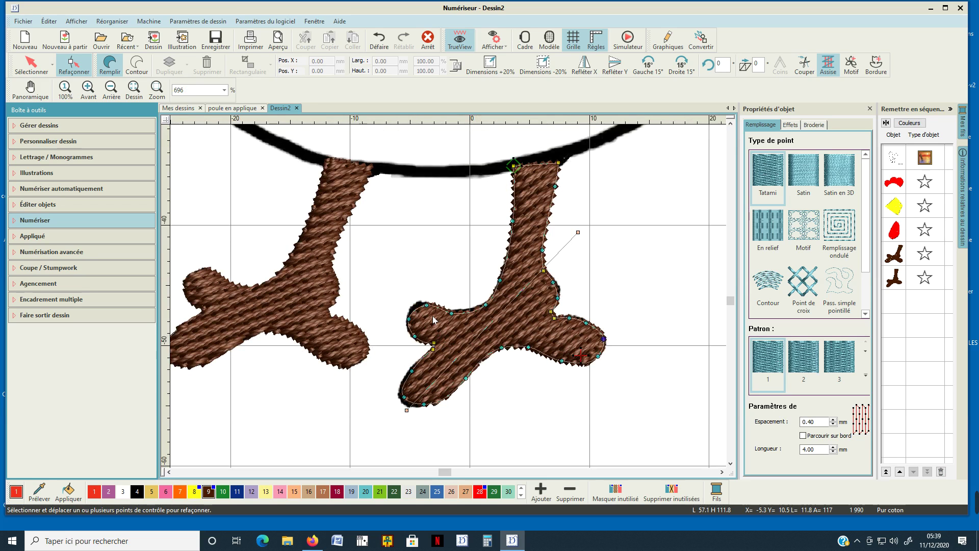
drag(431, 311, 423, 307)
drag(412, 371, 430, 409)
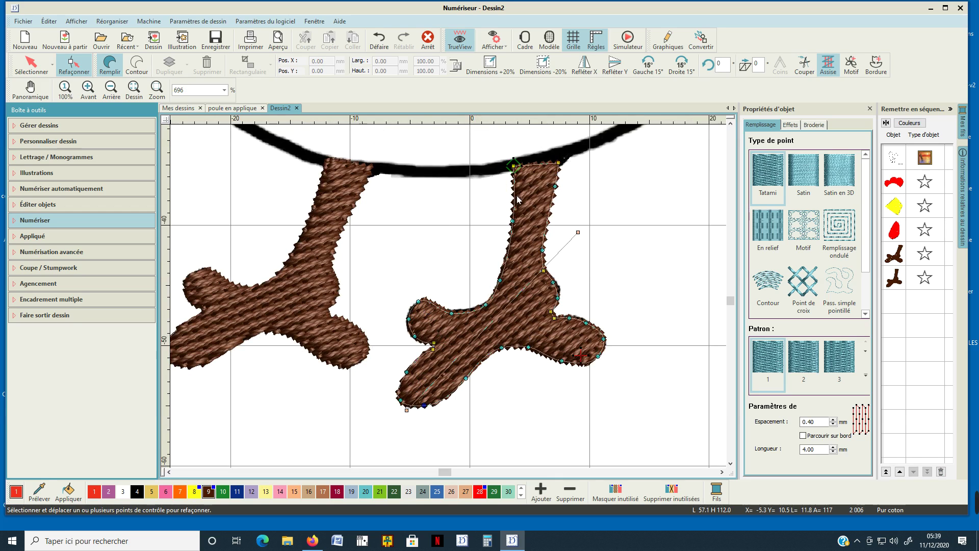
Step: Reshape the upper edge of the copied leg by raising its tail-side corner to meet the belly line
drag(563, 169, 564, 158)
click(520, 171)
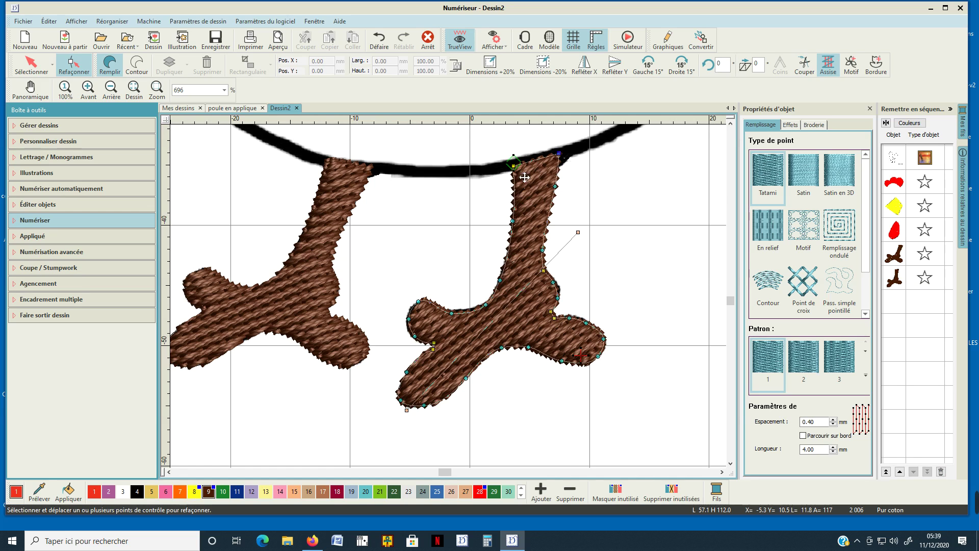
click(31, 66)
click(603, 253)
Step: Start digitizing an appliqué and choose the factory fabric Piqué for it
scroll(456, 275, down, 3)
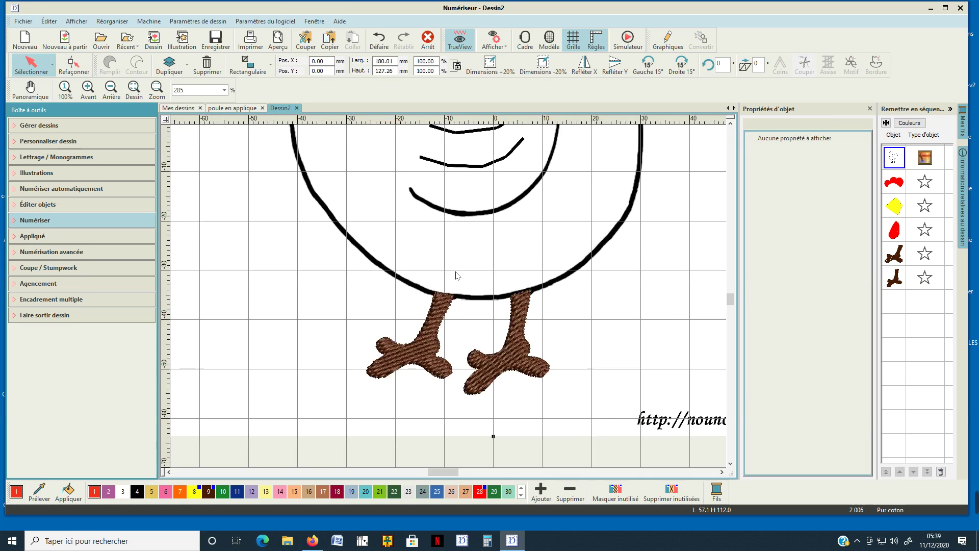
scroll(512, 189, down, 2)
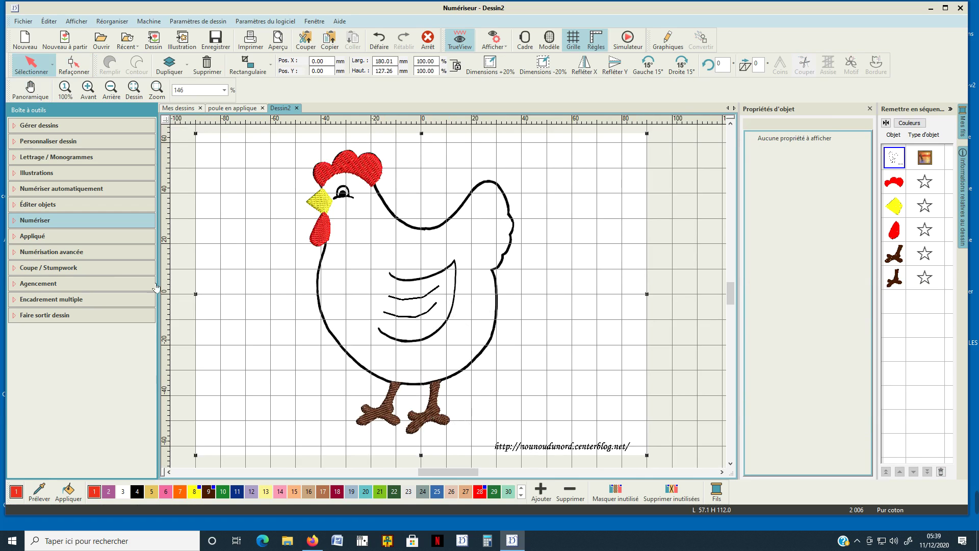
click(20, 236)
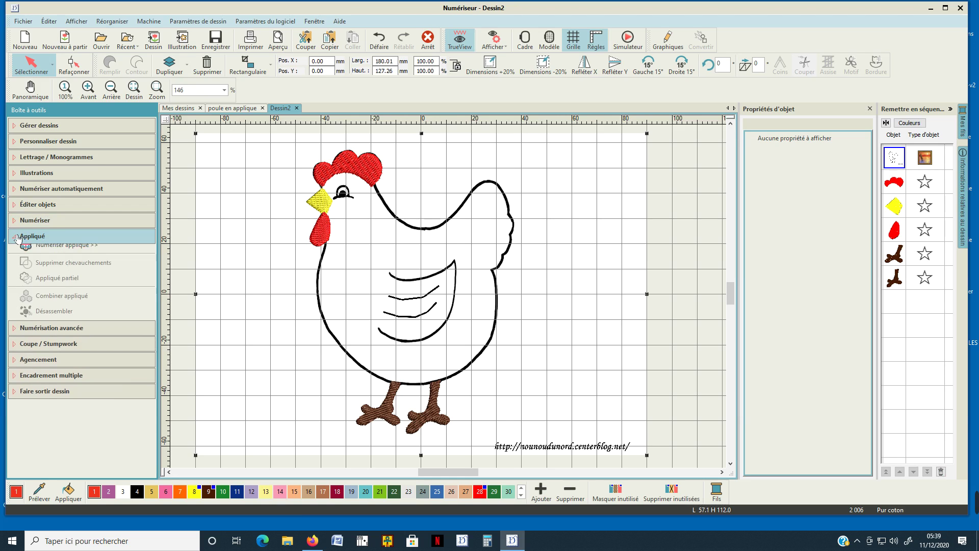
click(48, 259)
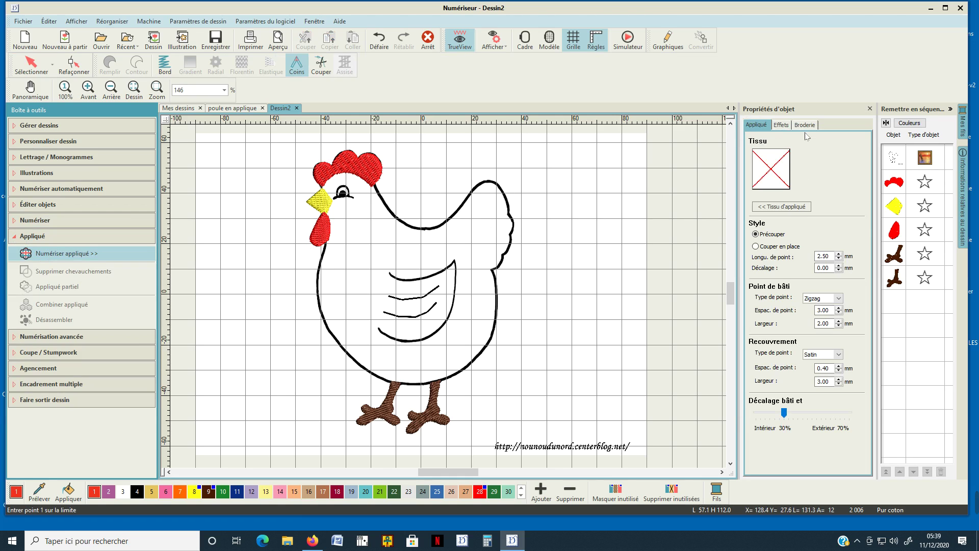
click(782, 207)
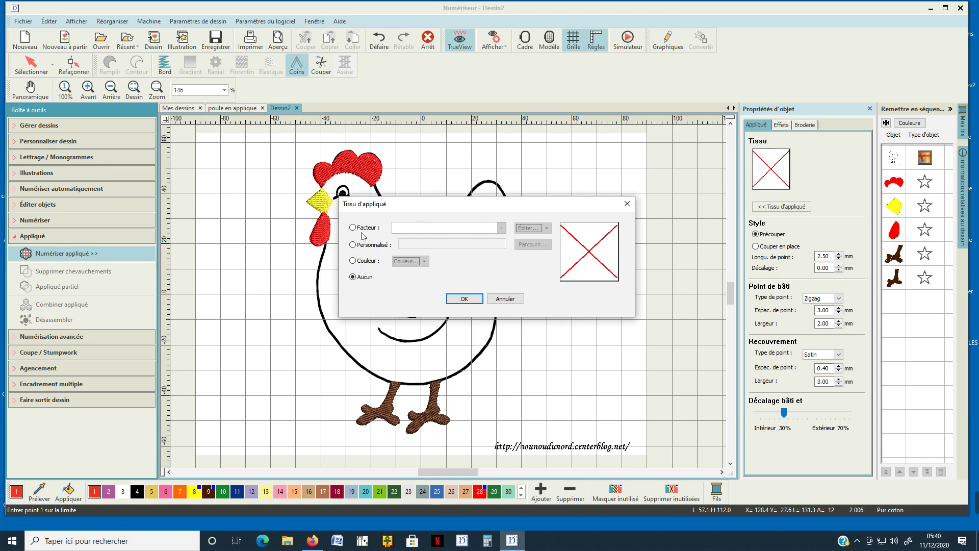
click(352, 228)
click(501, 228)
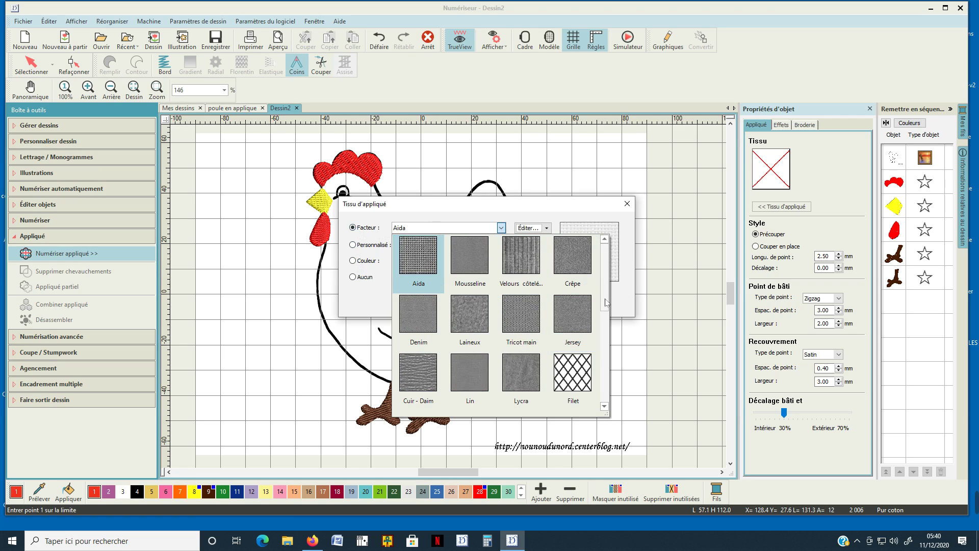
drag(606, 302, 606, 362)
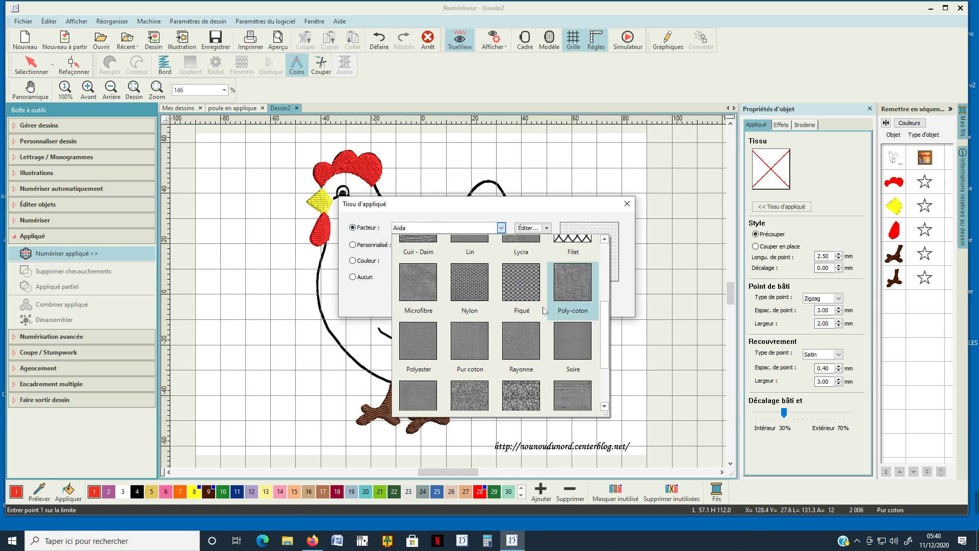
click(532, 305)
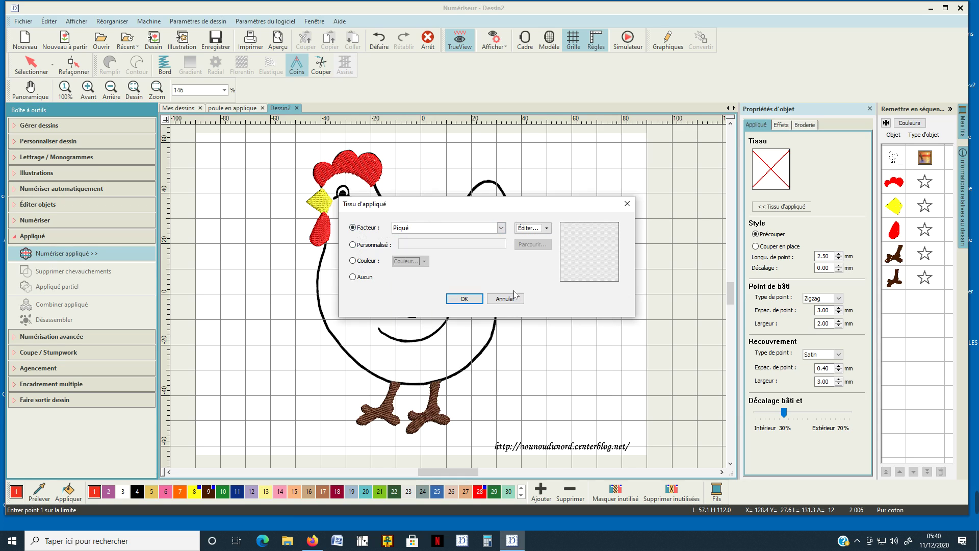
Step: Colour the Piqué fabric pink and set the appliqué to Couper en place with a Zigzag tacking stitch
click(546, 229)
click(541, 270)
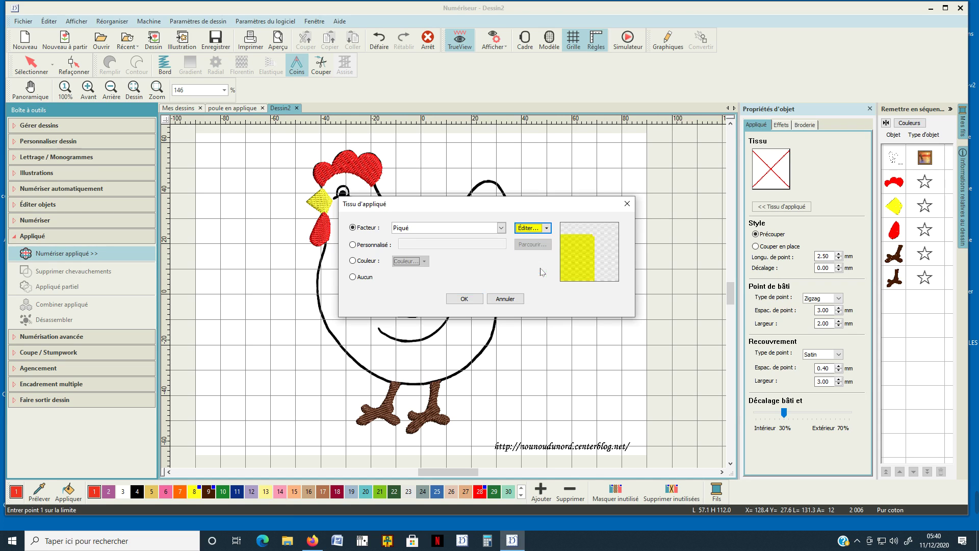
click(546, 227)
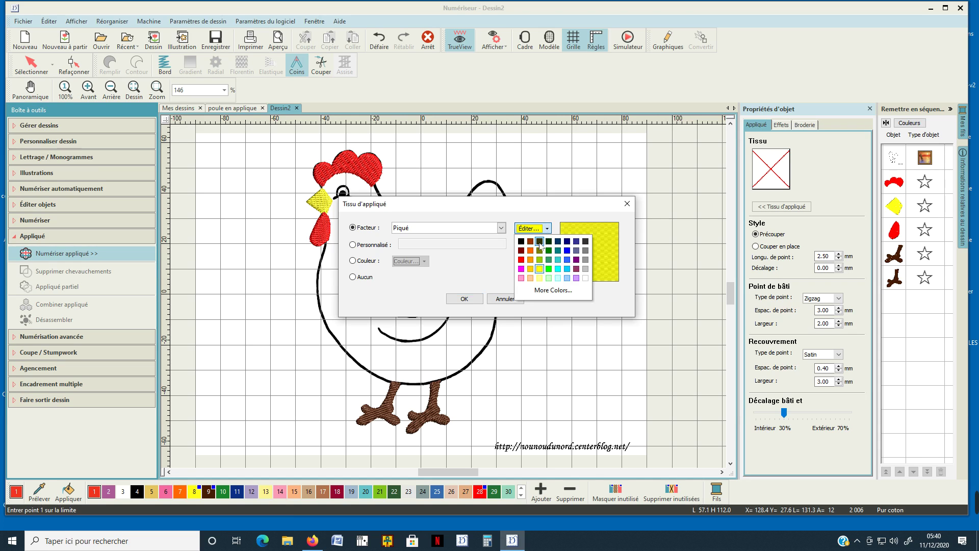
click(525, 278)
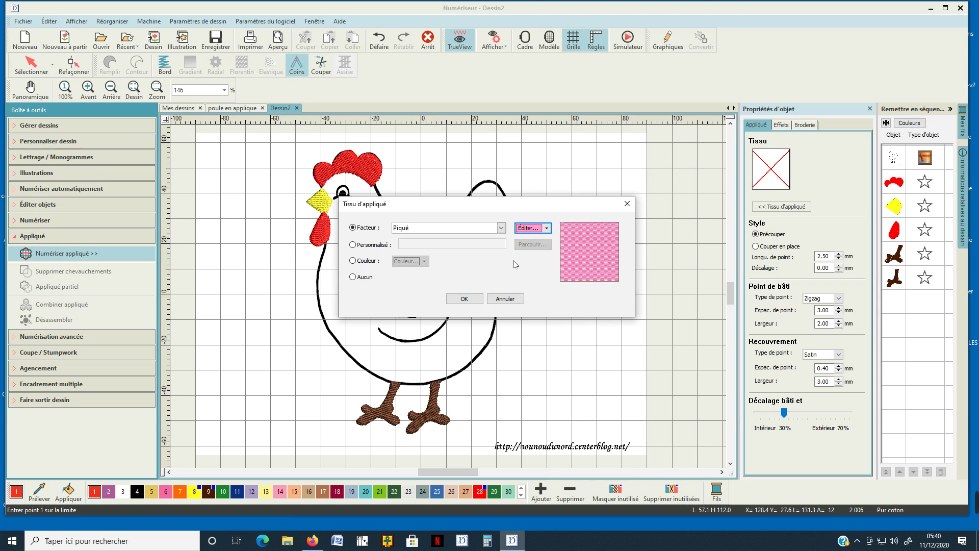
click(469, 300)
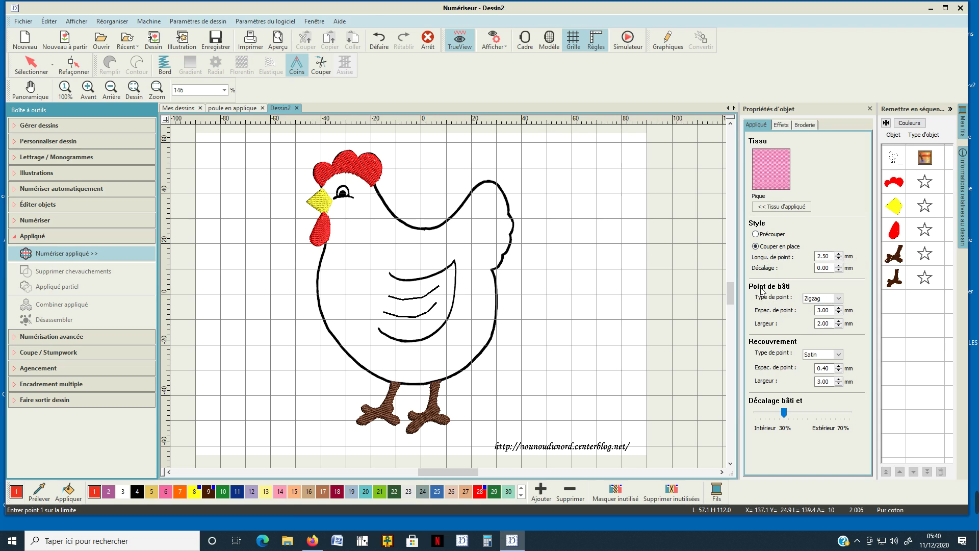
click(839, 298)
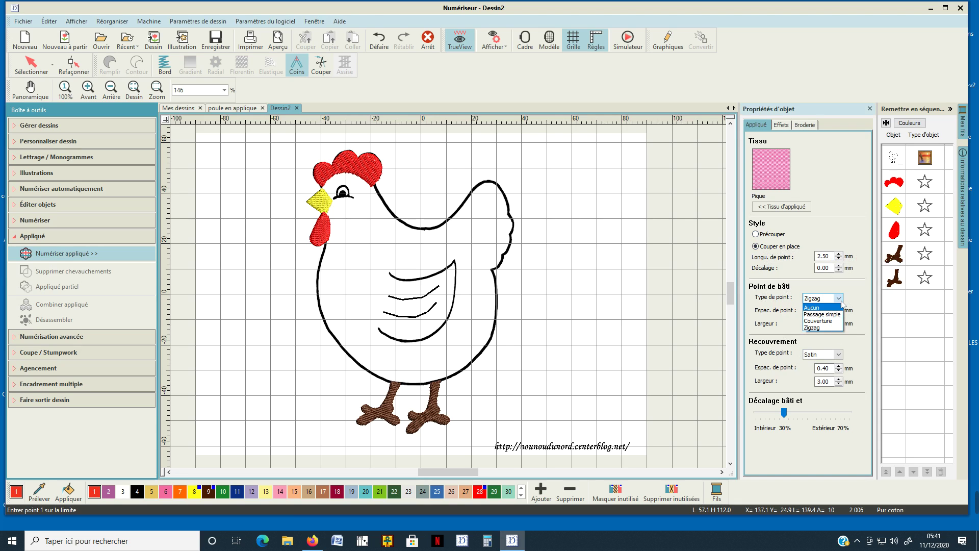
click(815, 327)
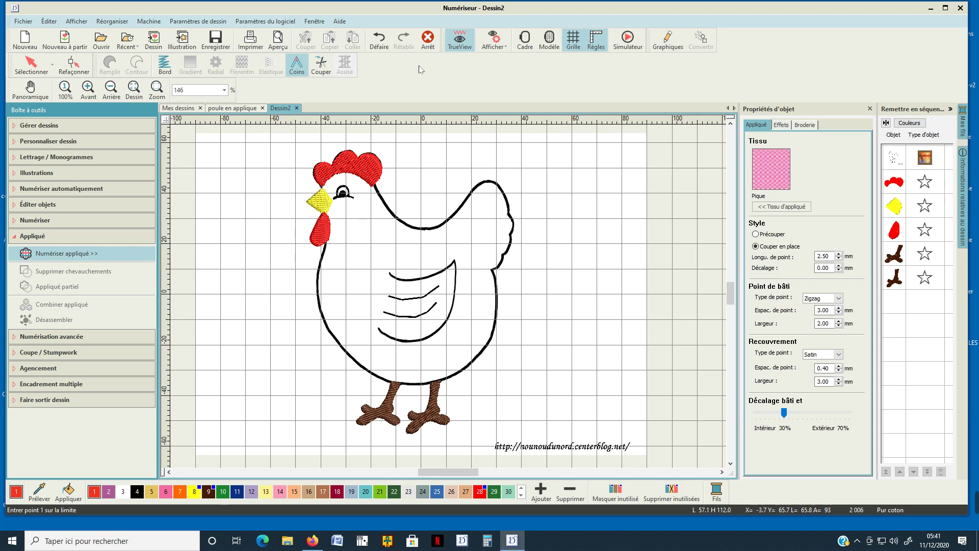
Step: Hide the five filled objects from the red comb to the second brown leg so the drawing beneath is exposed
click(902, 185)
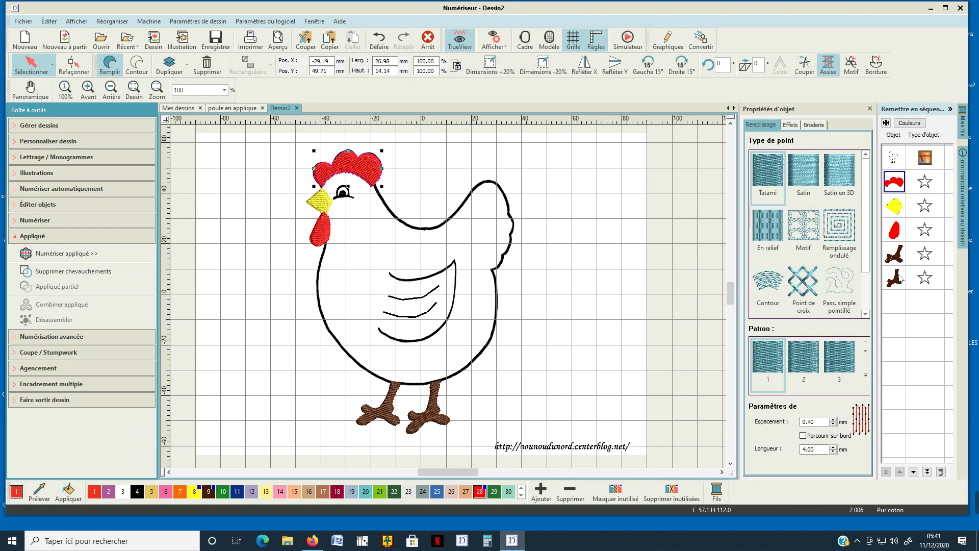
shift+click(900, 278)
right_click(900, 278)
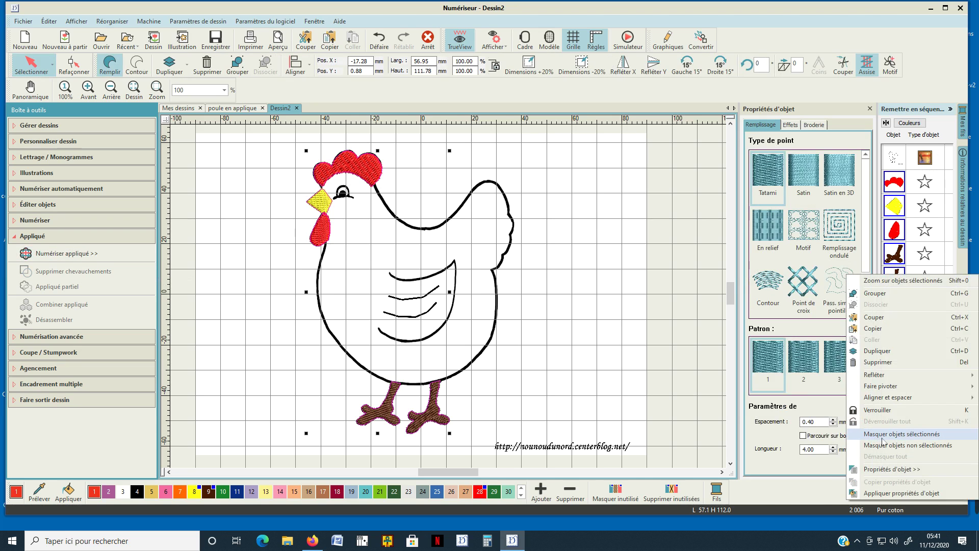
click(882, 436)
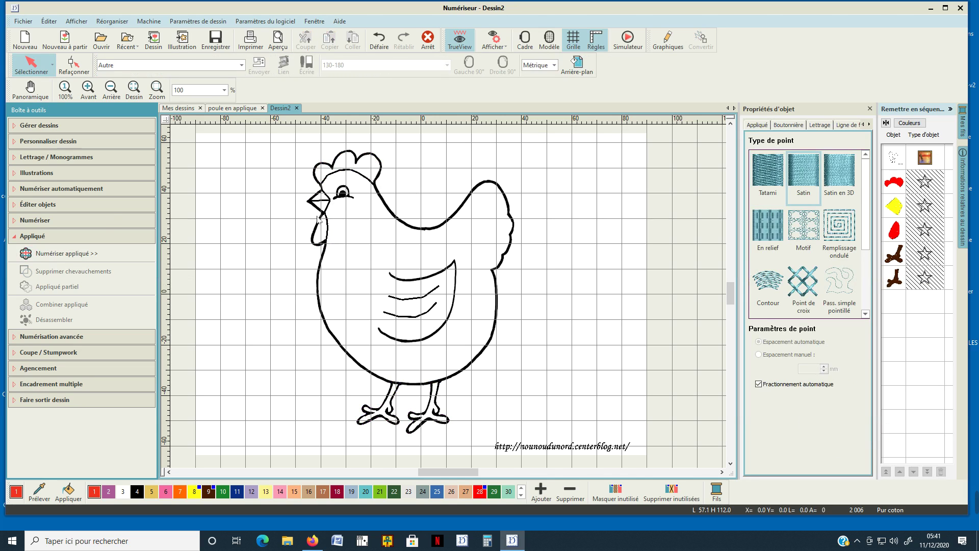
Step: Begin the appliqué outline at the rear end of the comb and trace the hen's back and scalloped tail down to the tail's base
click(88, 255)
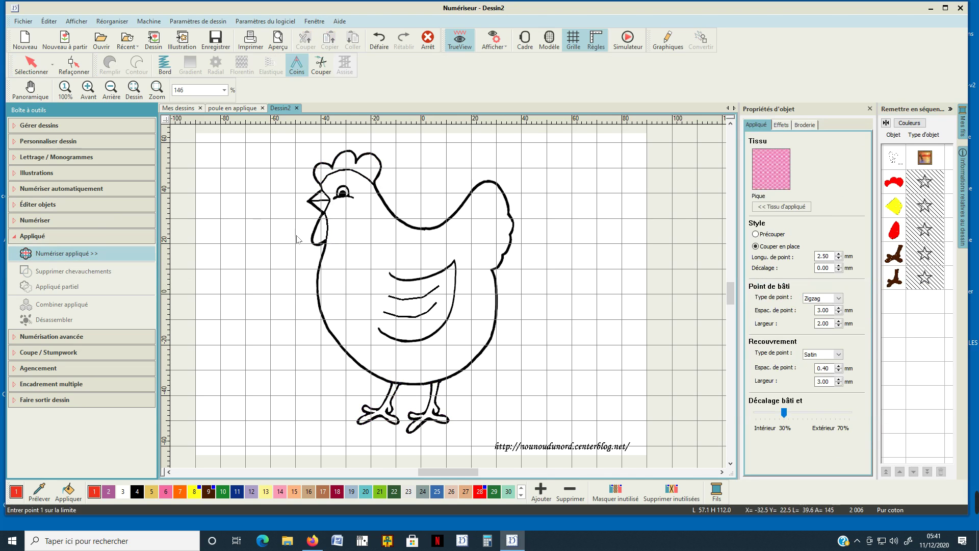
click(376, 188)
scroll(391, 219, up, 2)
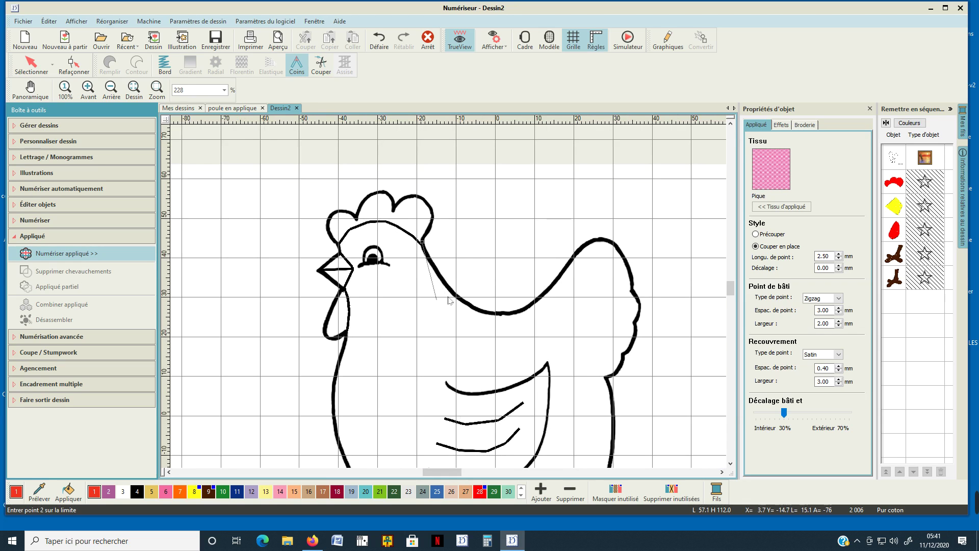
click(501, 313)
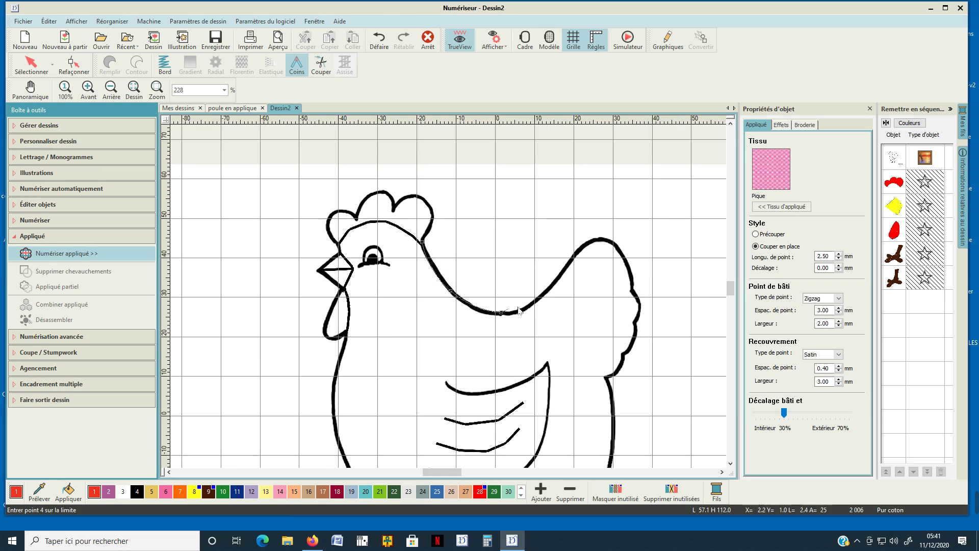
click(542, 294)
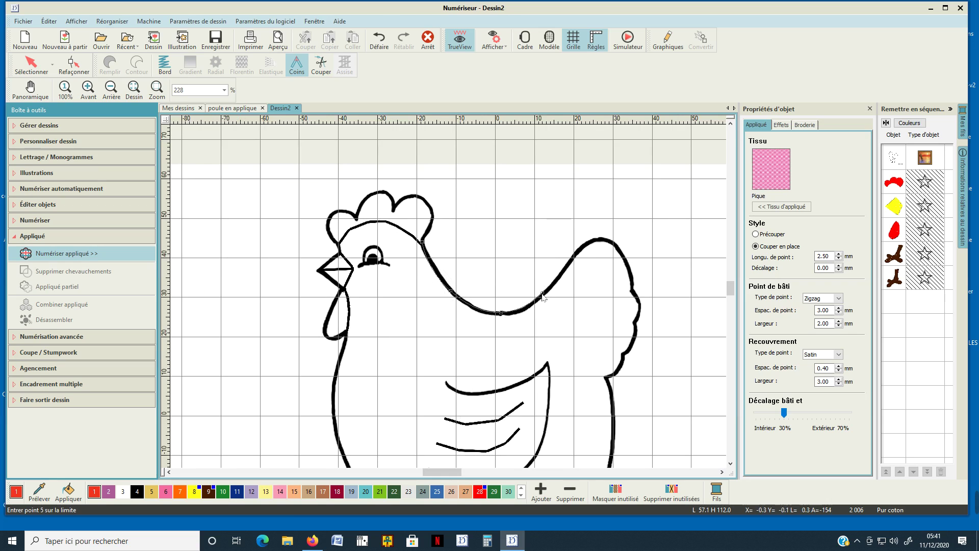
click(578, 249)
click(598, 238)
click(617, 244)
click(633, 291)
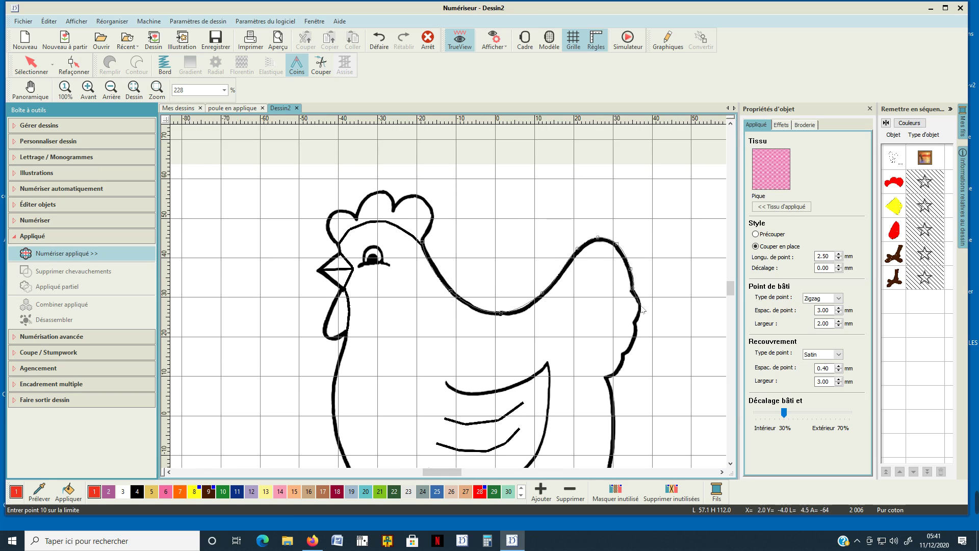
click(636, 323)
click(623, 353)
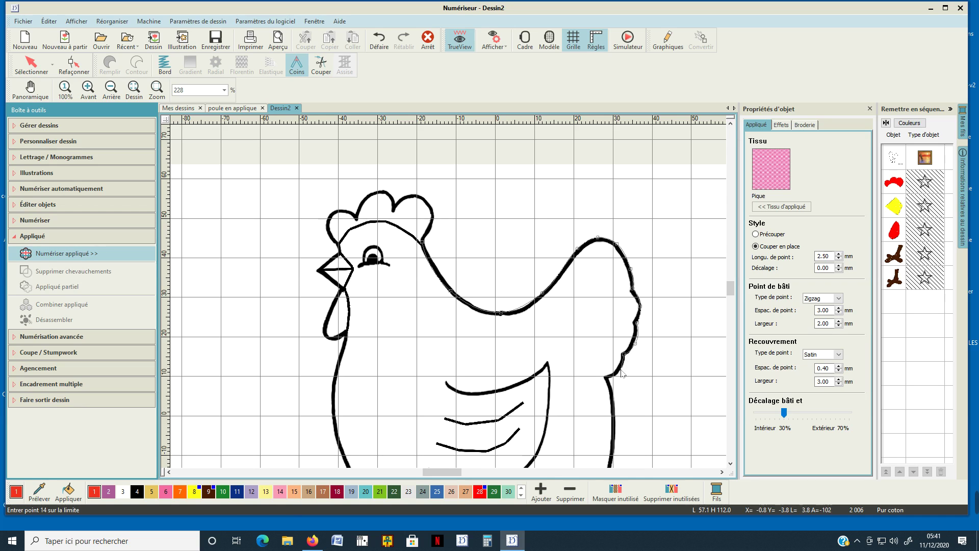
click(620, 373)
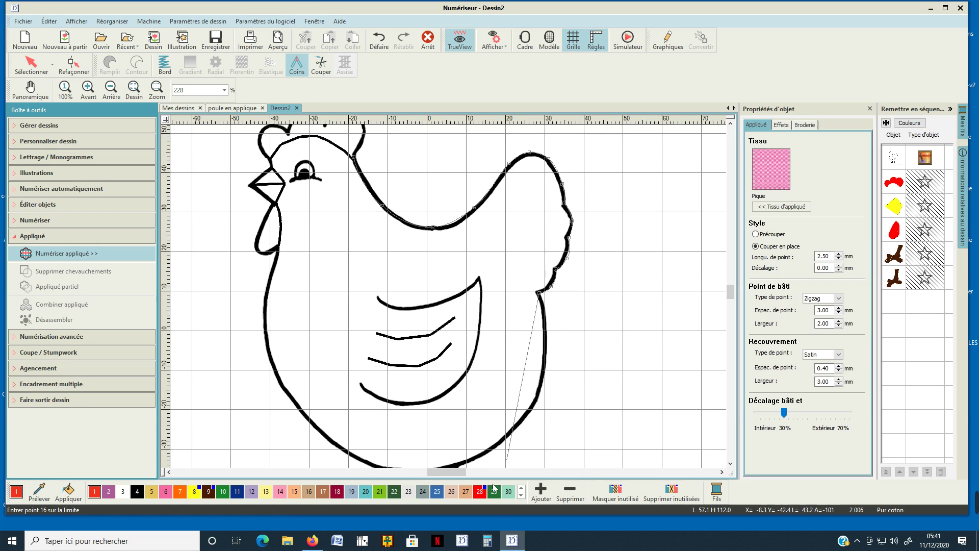
Step: Continue the appliqué outline down the hen's rump, along the belly above the legs and up to the lower breast
click(546, 333)
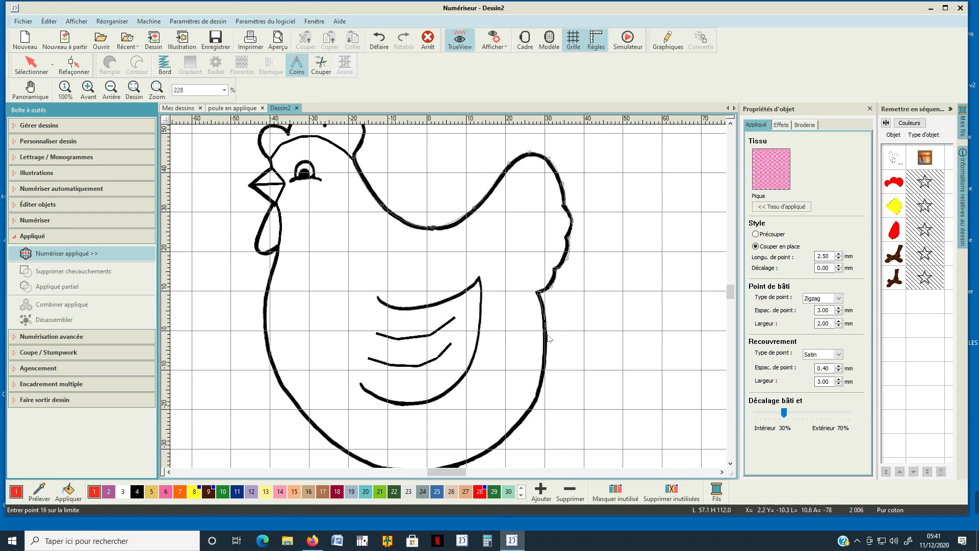
click(539, 397)
click(507, 438)
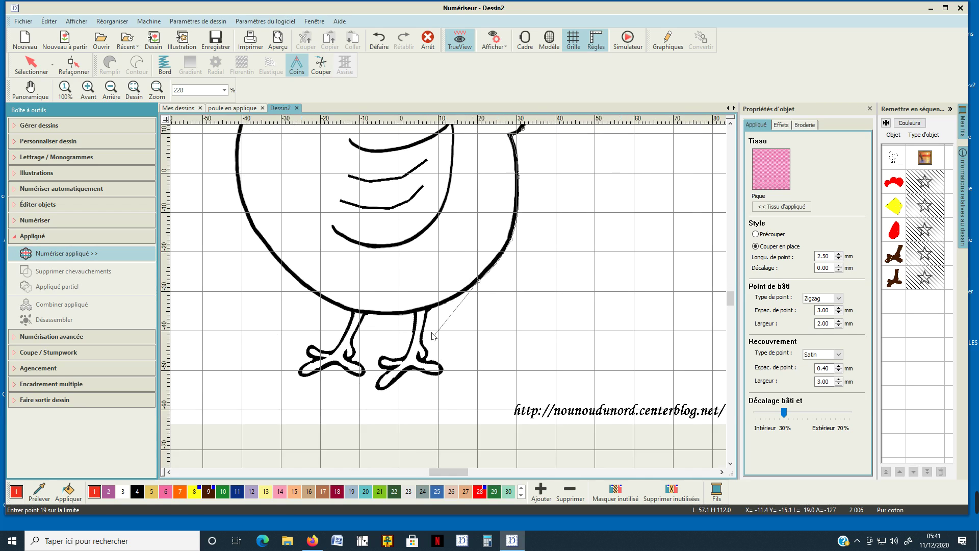
click(469, 460)
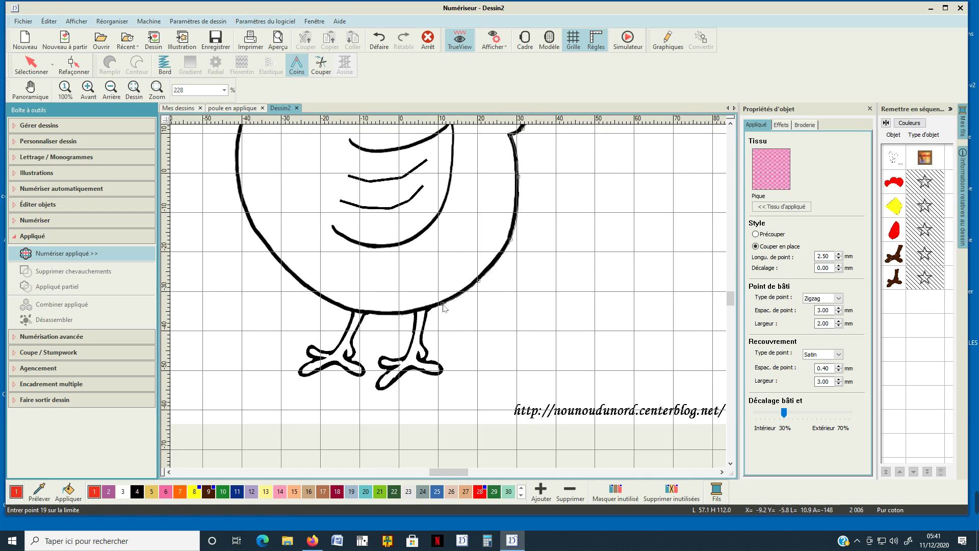
click(400, 313)
click(339, 308)
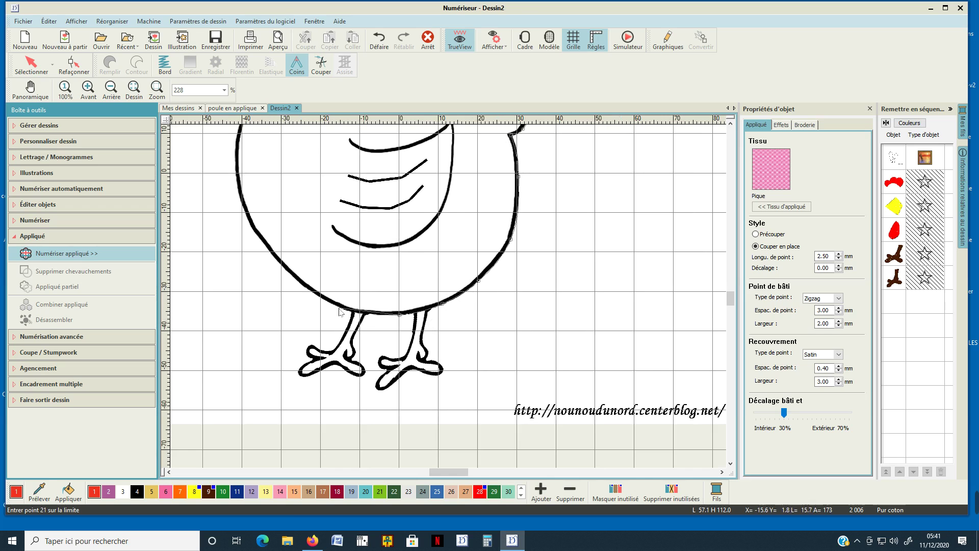
click(286, 270)
click(243, 205)
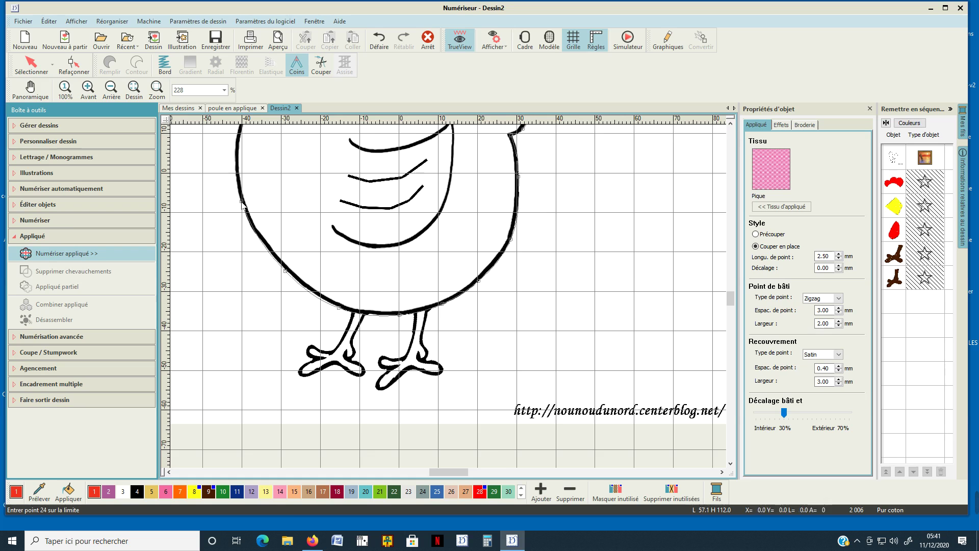
Step: Trace the breast, throat, beak edge and top of the head back to the start point, and complete the body appliqué
click(421, 316)
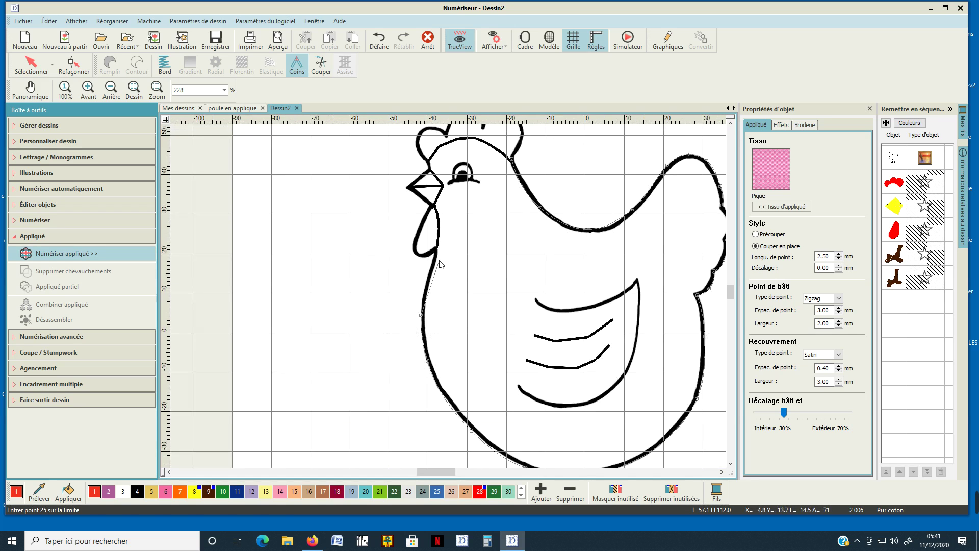
click(429, 271)
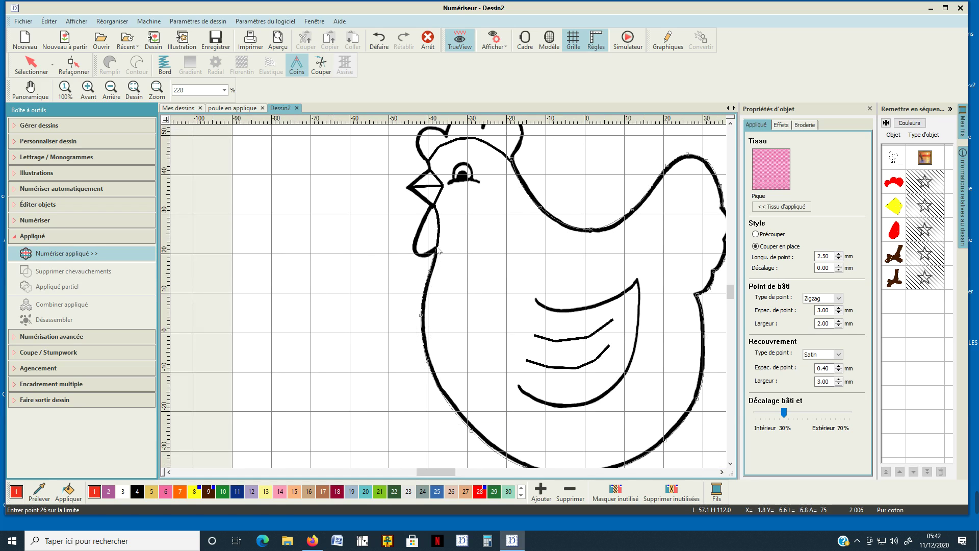
click(436, 245)
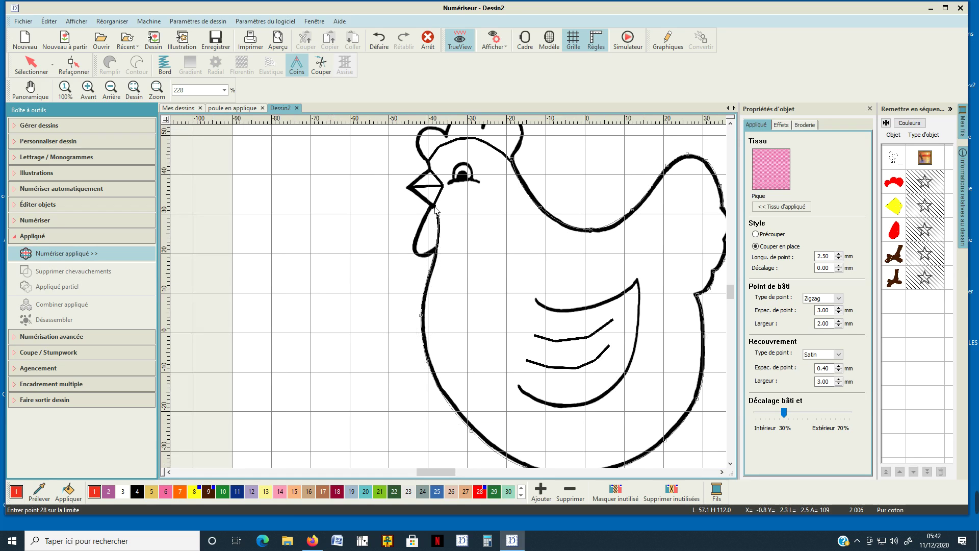
click(435, 208)
click(443, 146)
scroll(472, 222, up, 2)
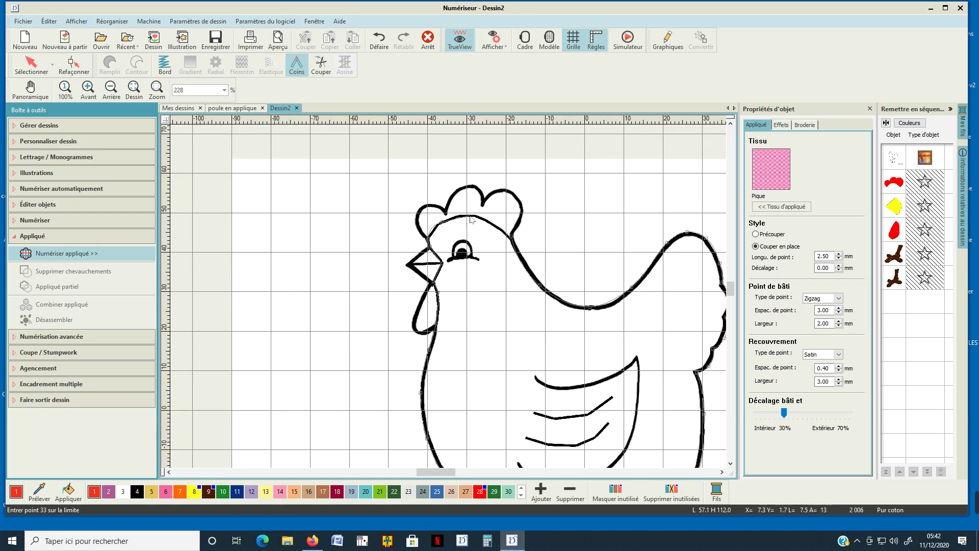
click(470, 217)
click(511, 238)
key(Return)
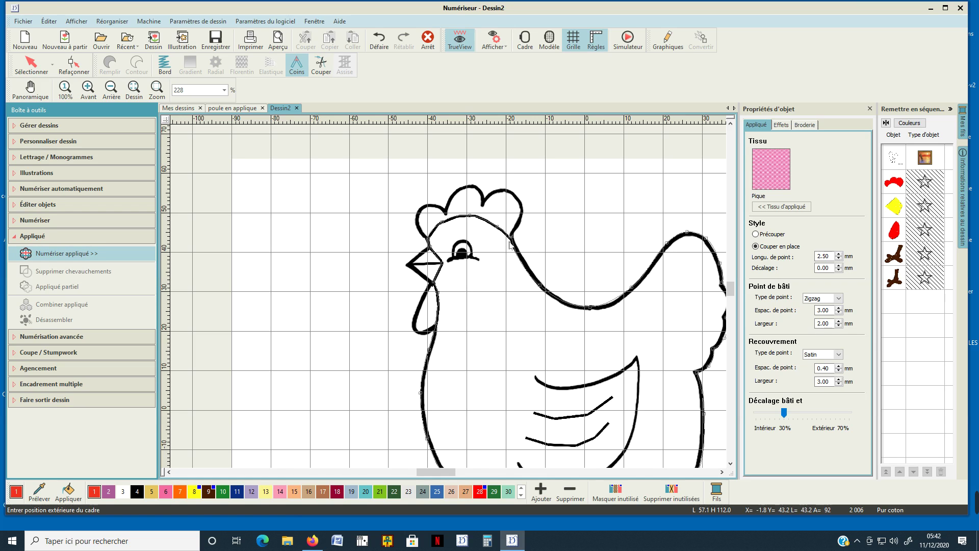
key(Return)
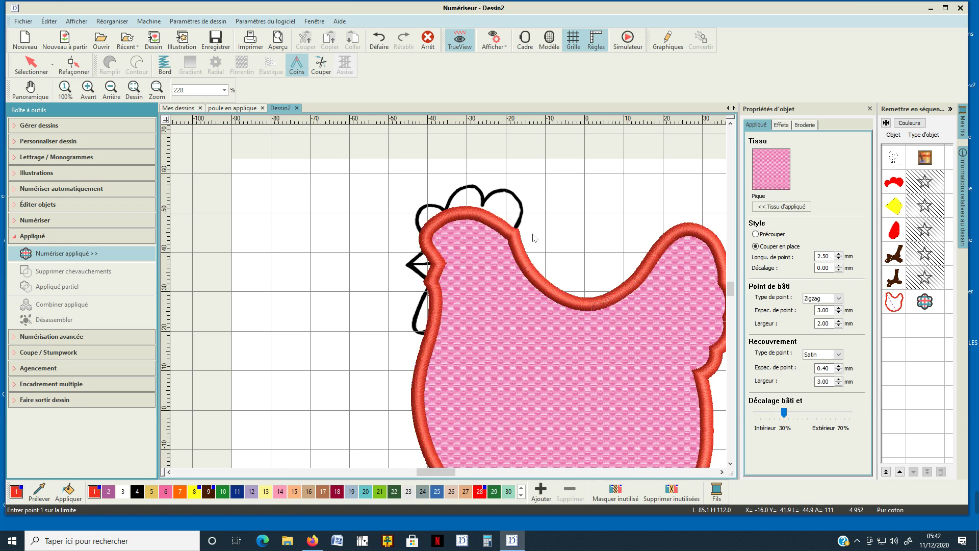
Step: Reshape the body appliqué's outline at the rear of the comb, moving its start node onto the neighbouring corner node
scroll(540, 268, up, 2)
scroll(448, 297, up, 5)
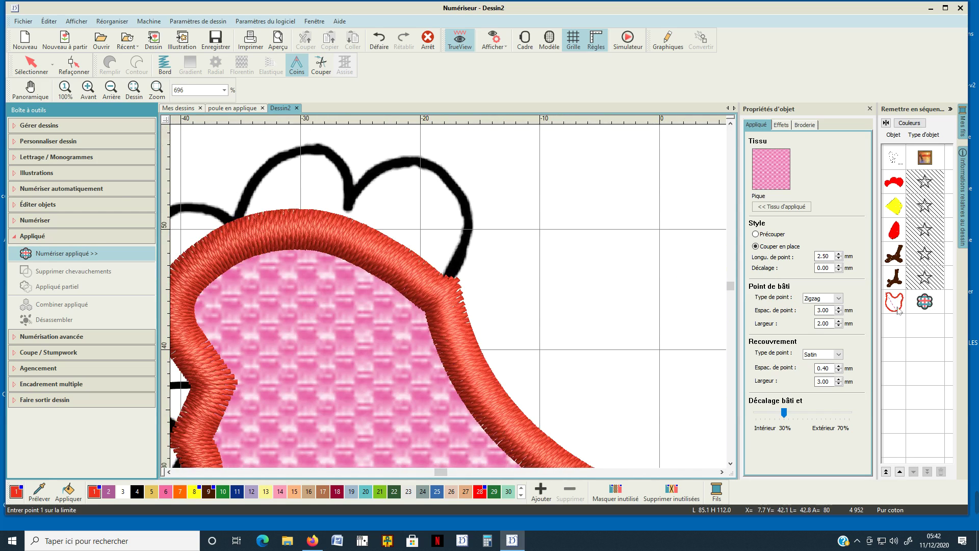
key(Escape)
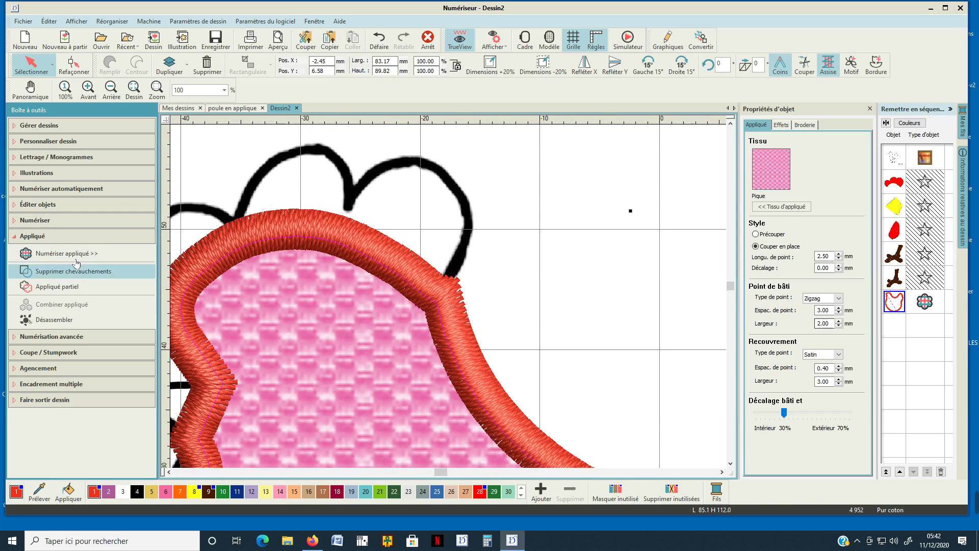
click(74, 65)
scroll(434, 313, up, 5)
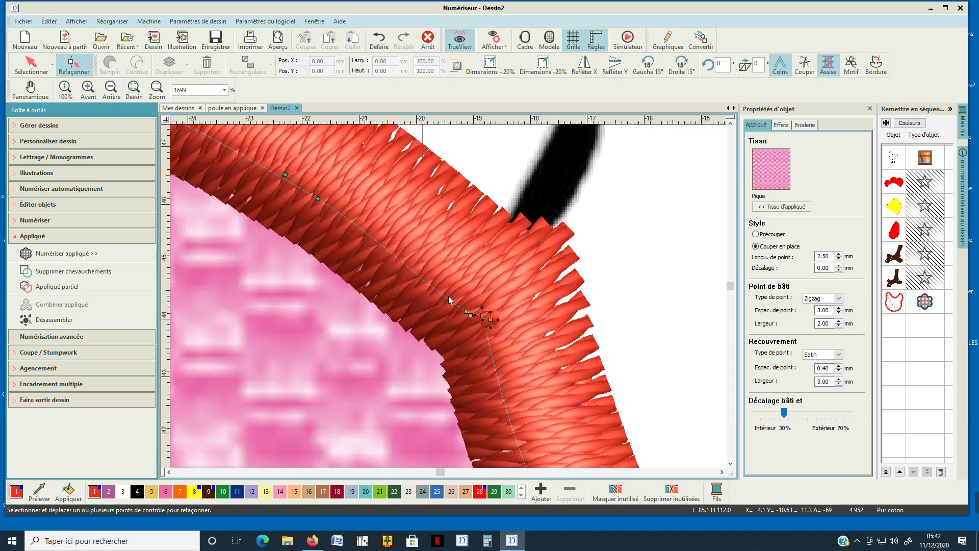
scroll(448, 296, up, 2)
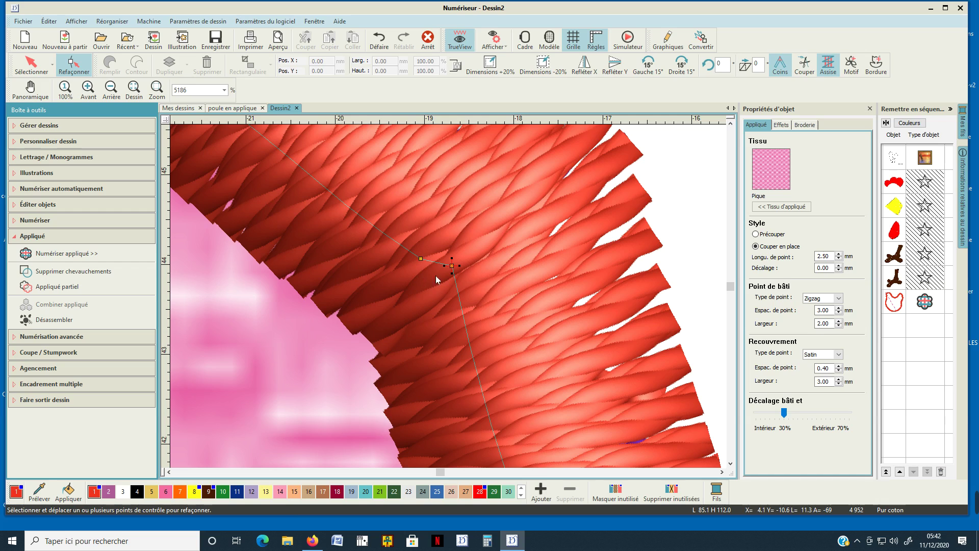
drag(453, 277, 428, 263)
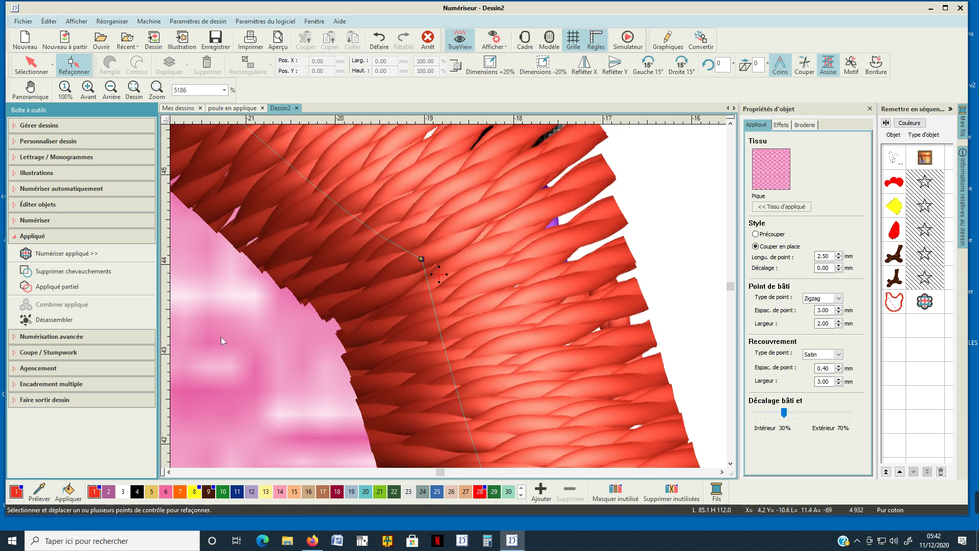
scroll(448, 295, down, 8)
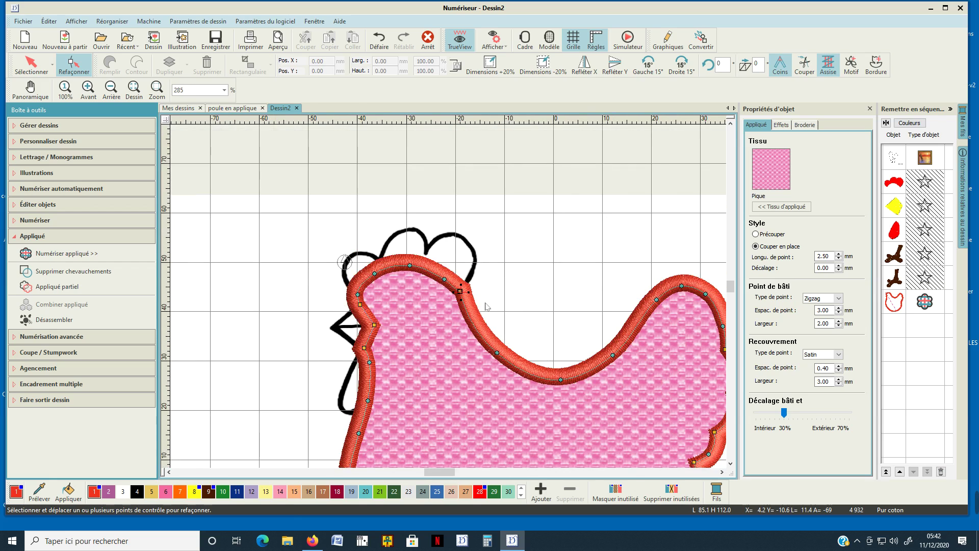
scroll(486, 306, down, 5)
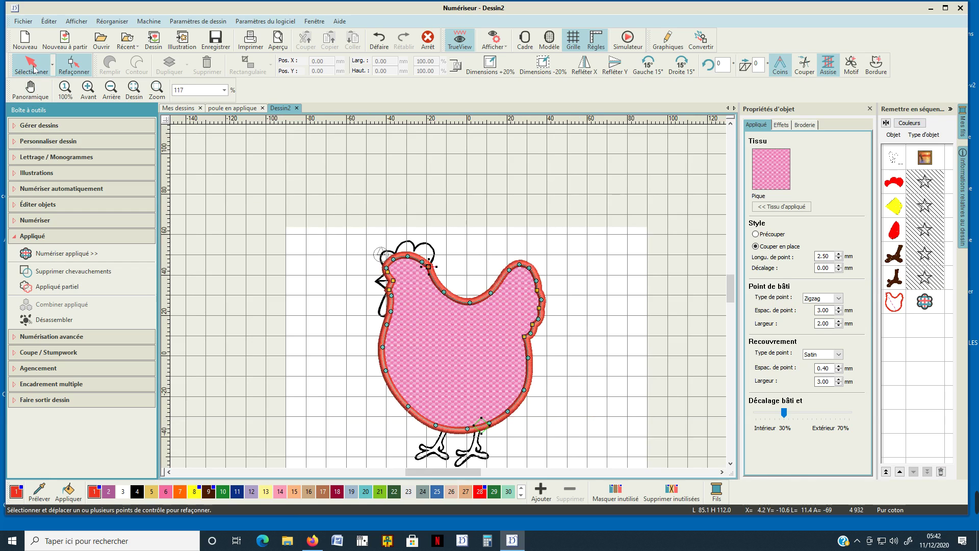
click(32, 65)
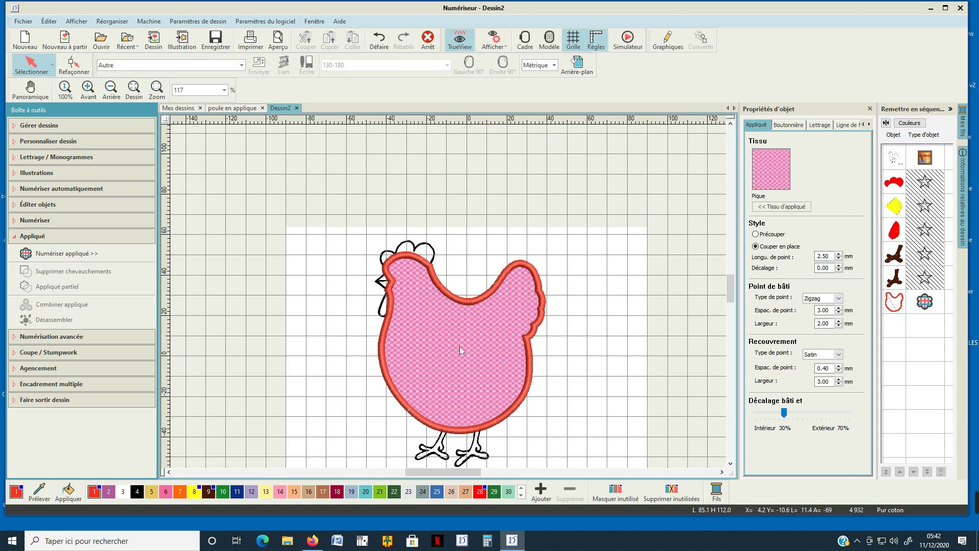
Step: Unhide all the hidden comb, beak, wattle and leg objects
scroll(448, 296, down, 1)
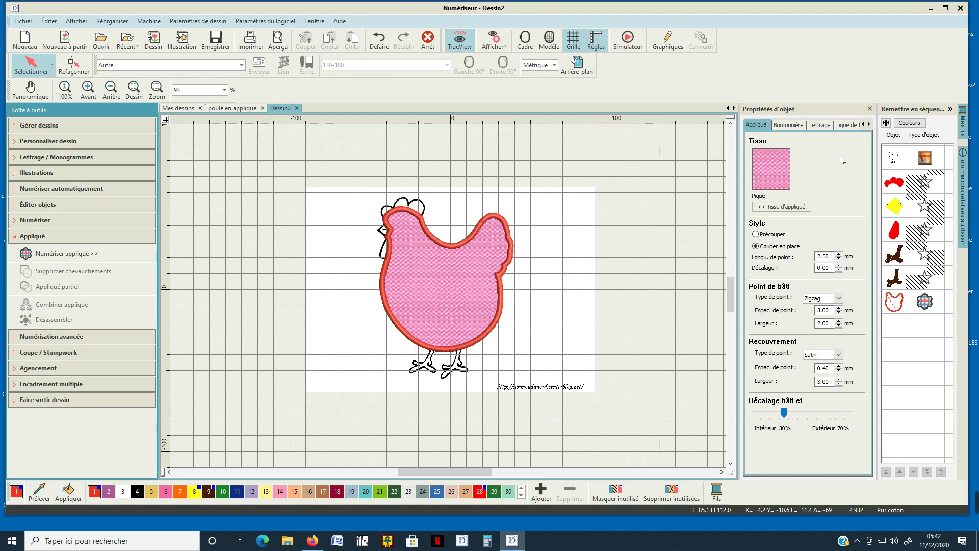
click(896, 184)
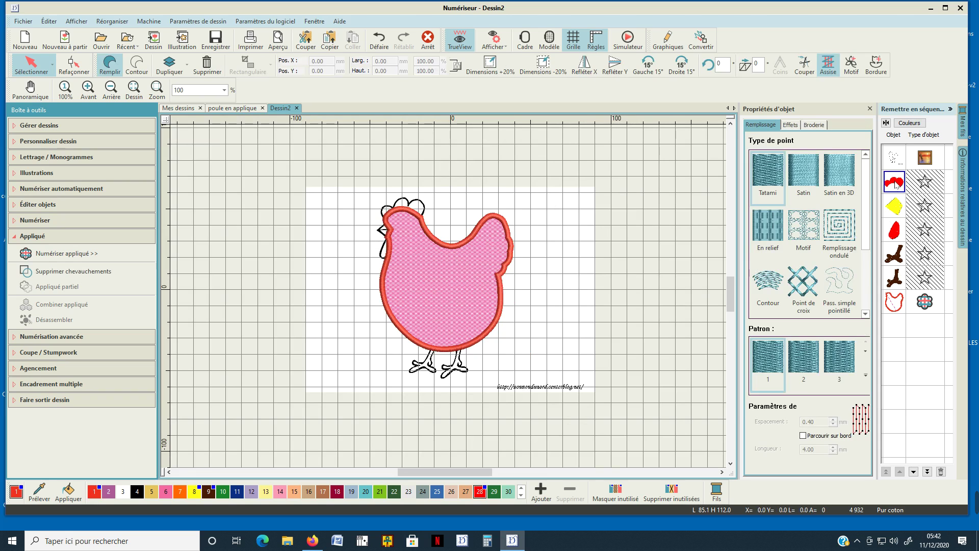
right_click(895, 185)
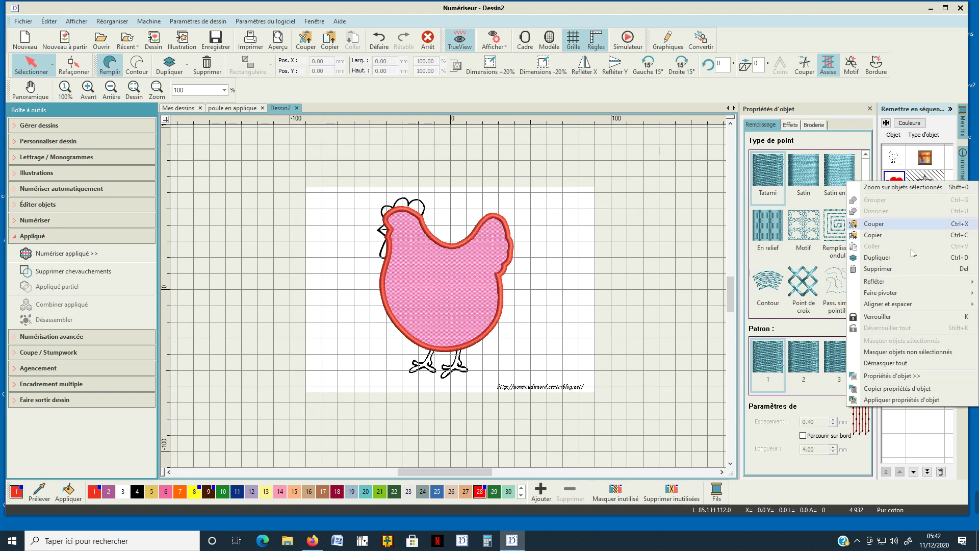
click(912, 364)
click(661, 190)
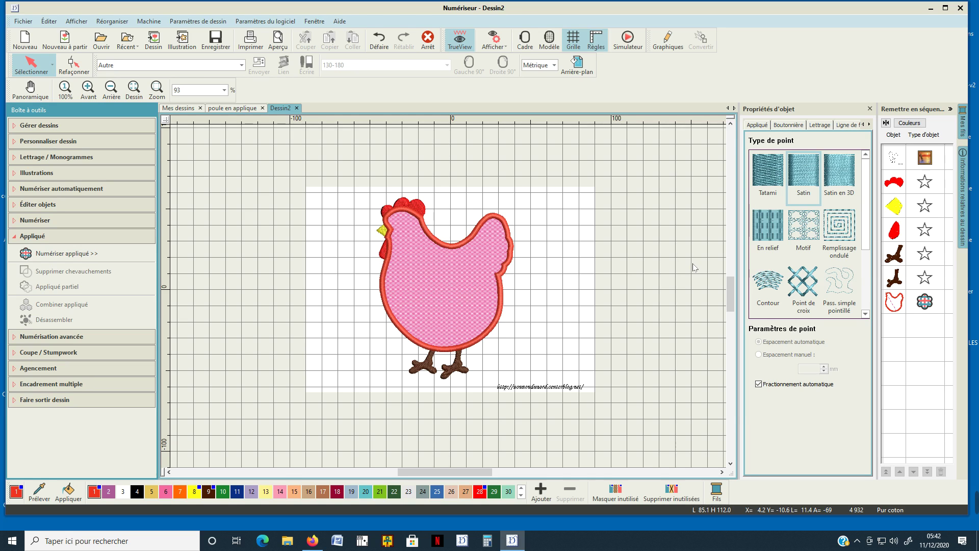
Step: Hide the body appliqué so the wing and eye of the drawing are exposed
click(894, 301)
right_click(894, 301)
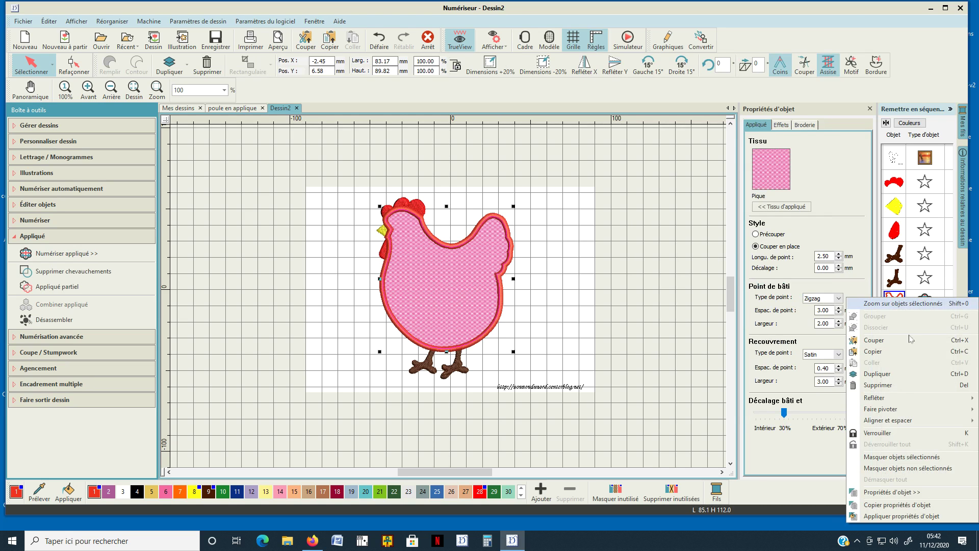
click(899, 456)
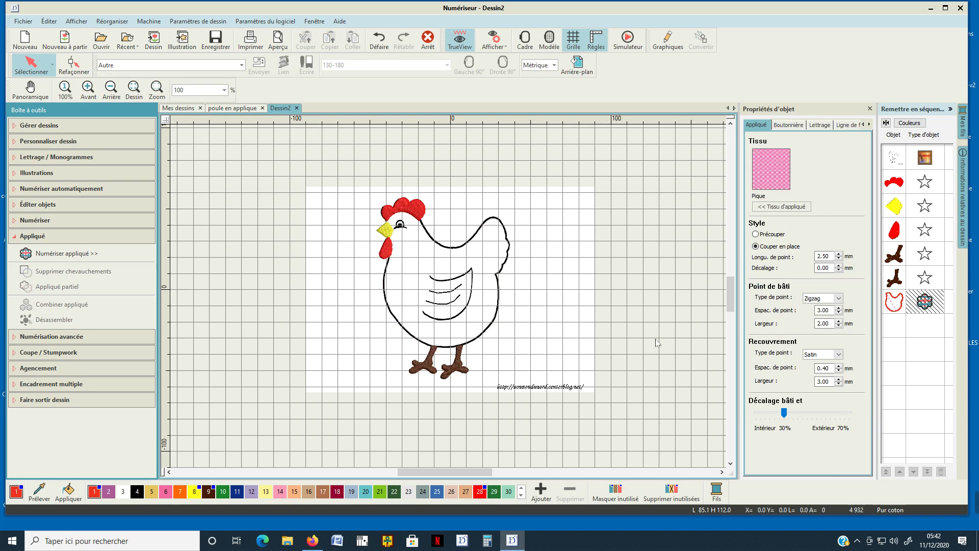
Step: Digitize the wing's outer contour as an open shape, from the upper front end around the rear tip to the lower front end
scroll(461, 283, up, 3)
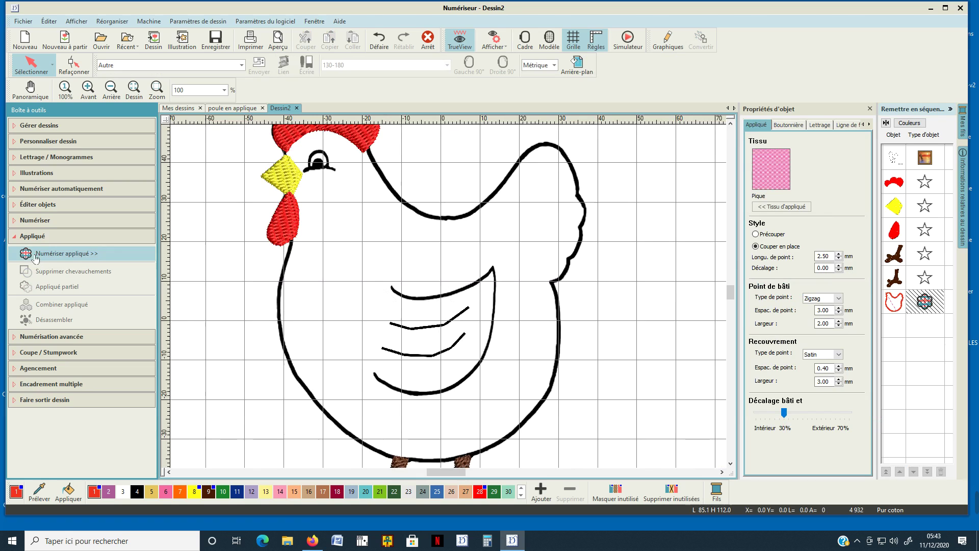
click(22, 223)
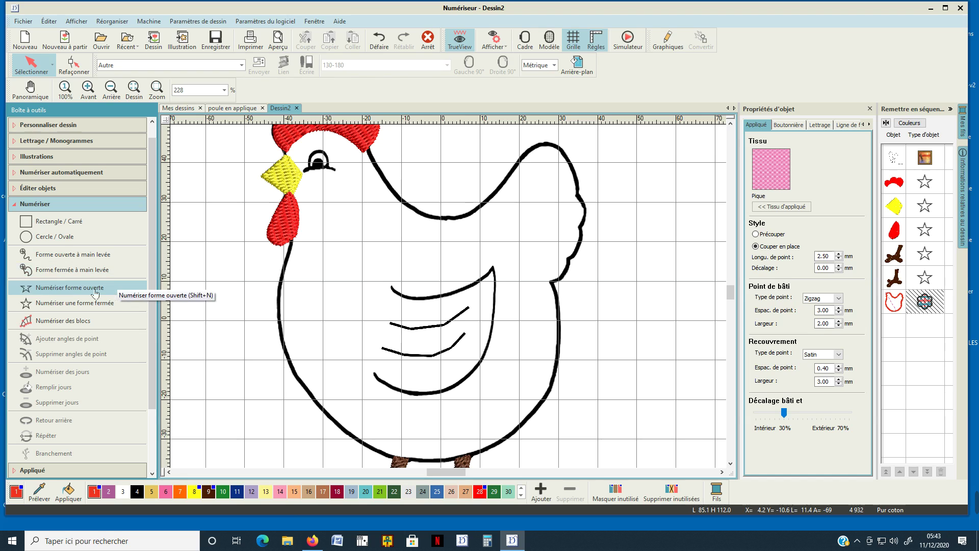
click(78, 288)
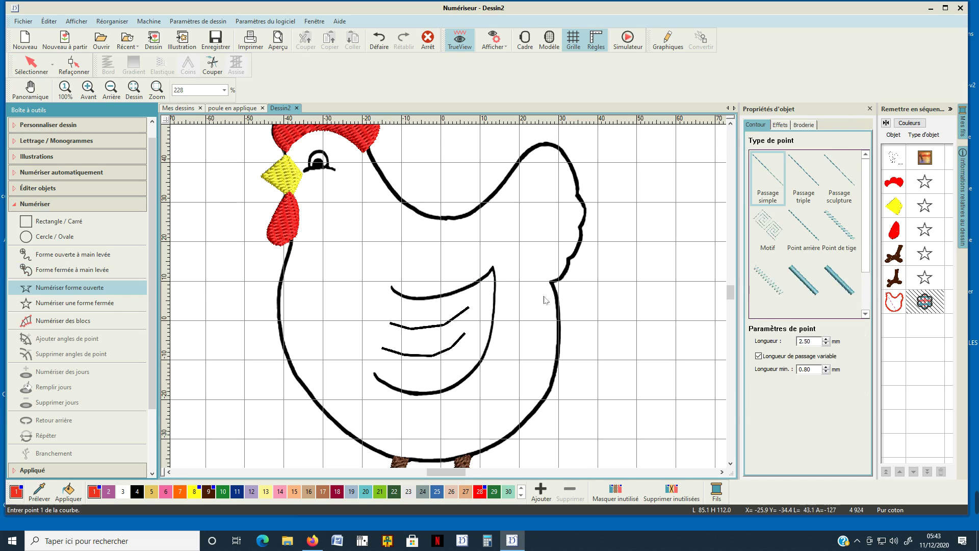
click(391, 287)
click(441, 294)
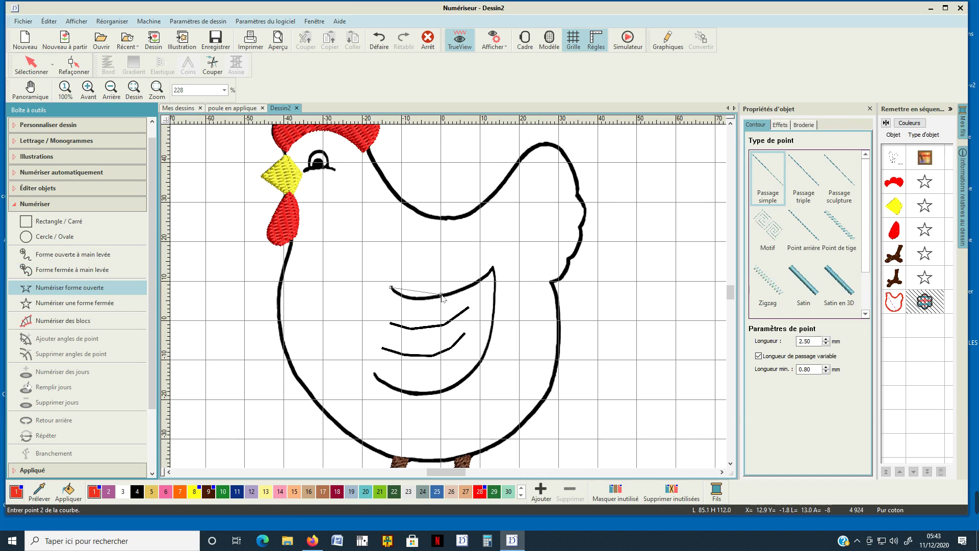
click(494, 267)
click(488, 340)
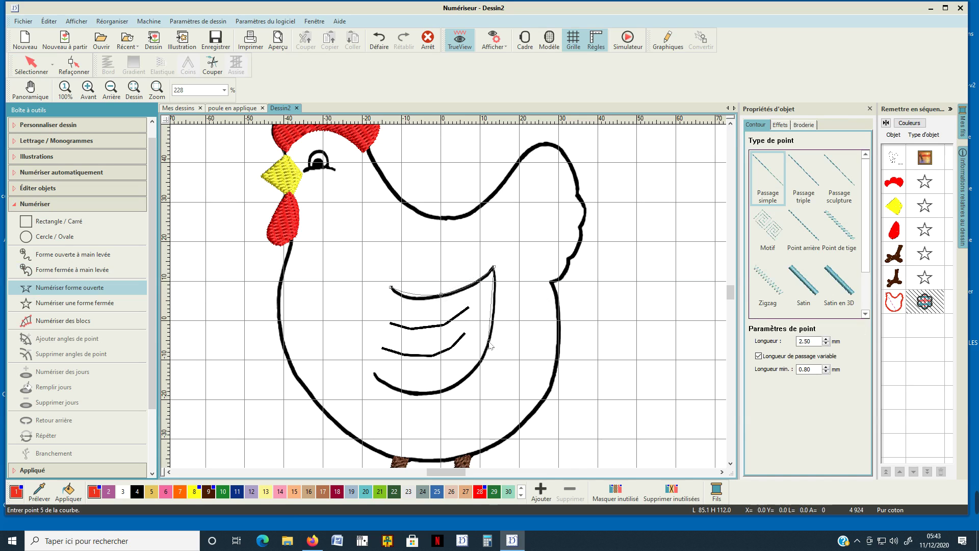
click(456, 385)
click(423, 392)
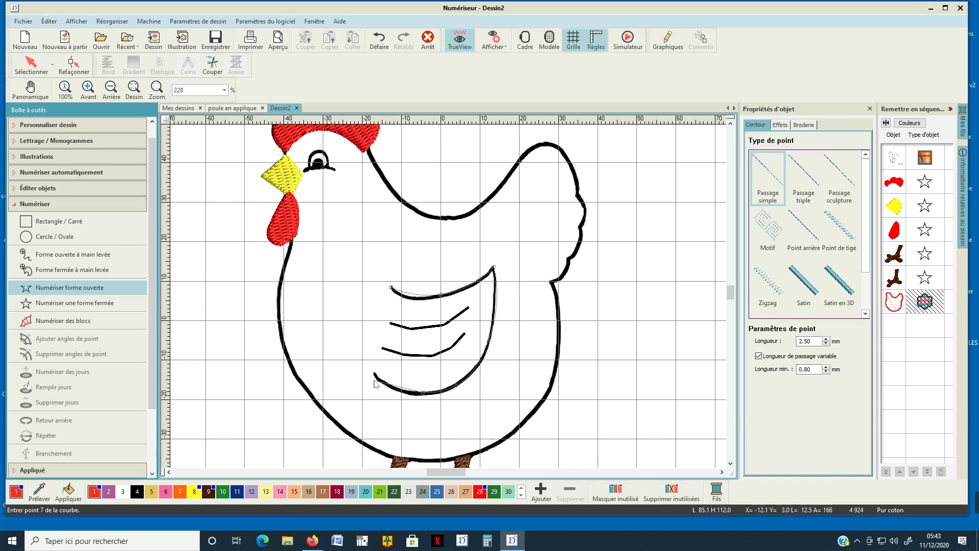
click(374, 375)
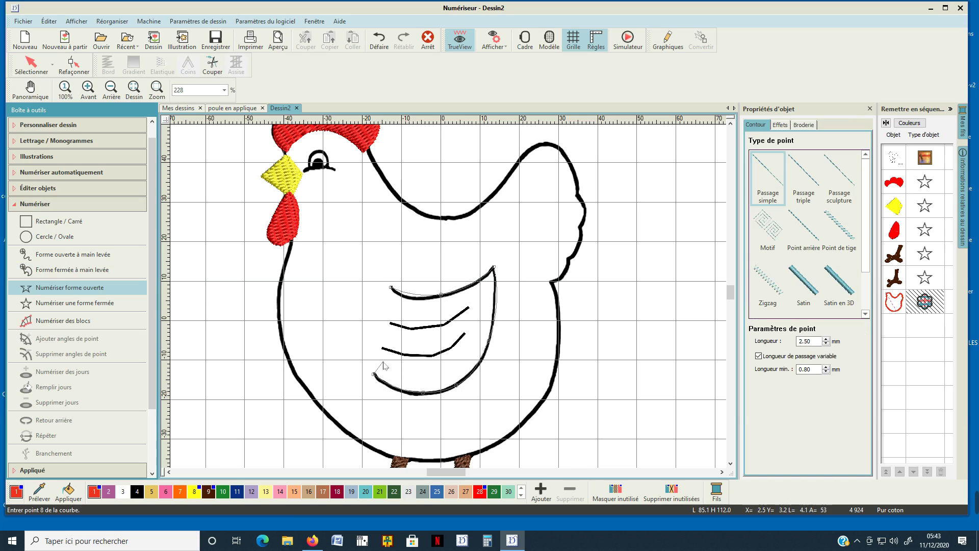
key(Return)
Step: Trace the two inner feather lines of the wing as separate open curves
click(389, 322)
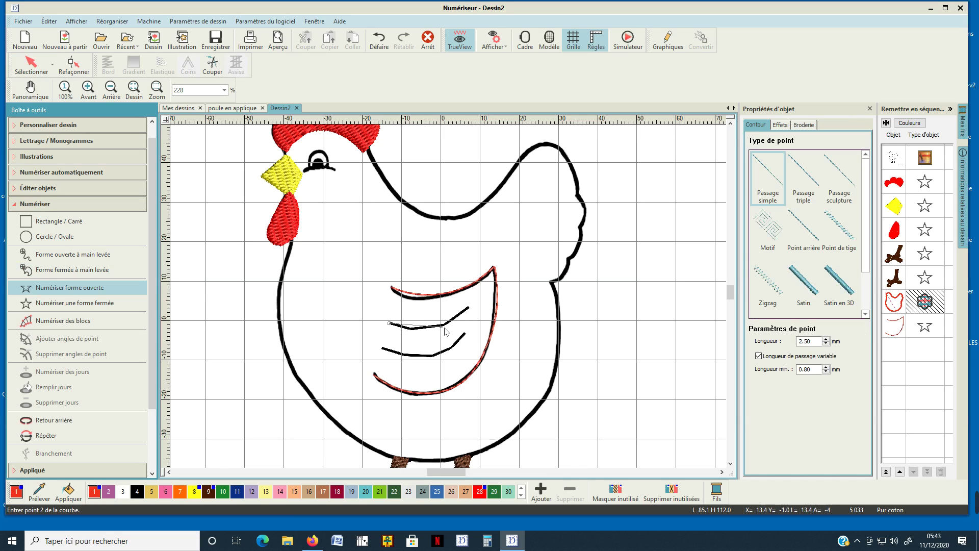
click(431, 327)
click(468, 307)
key(Return)
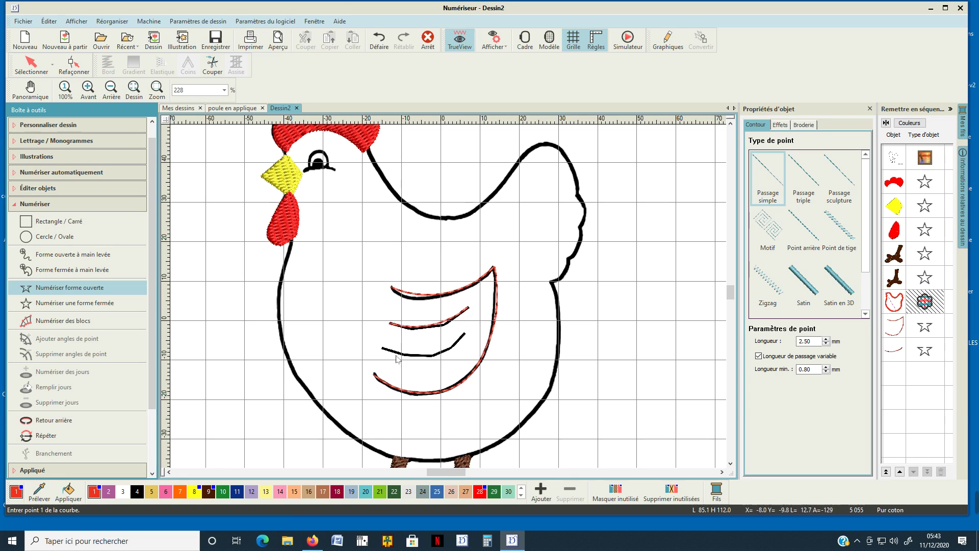
click(384, 349)
click(432, 356)
click(465, 334)
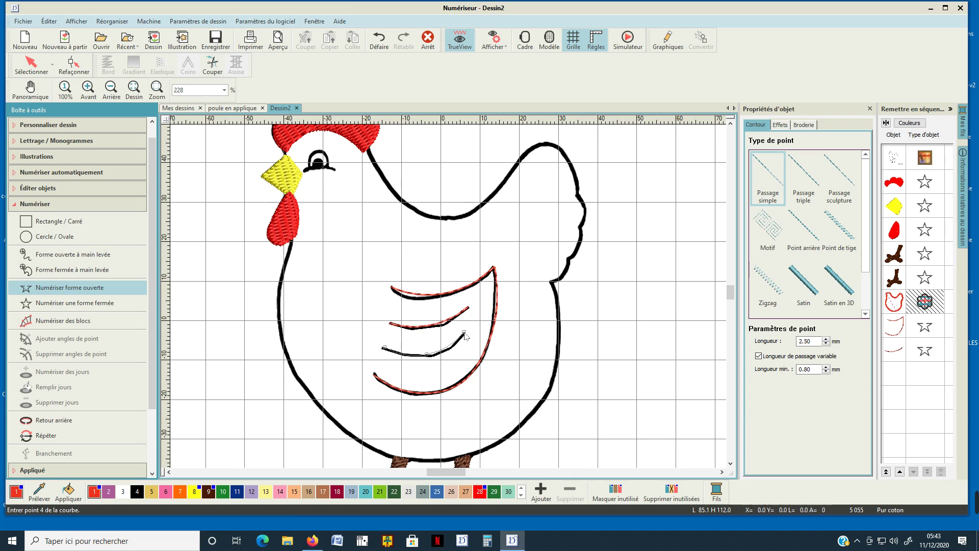
key(Return)
Step: Change the three wing lines to stem stitch (Point de tige) in black with 3 strokes
click(898, 325)
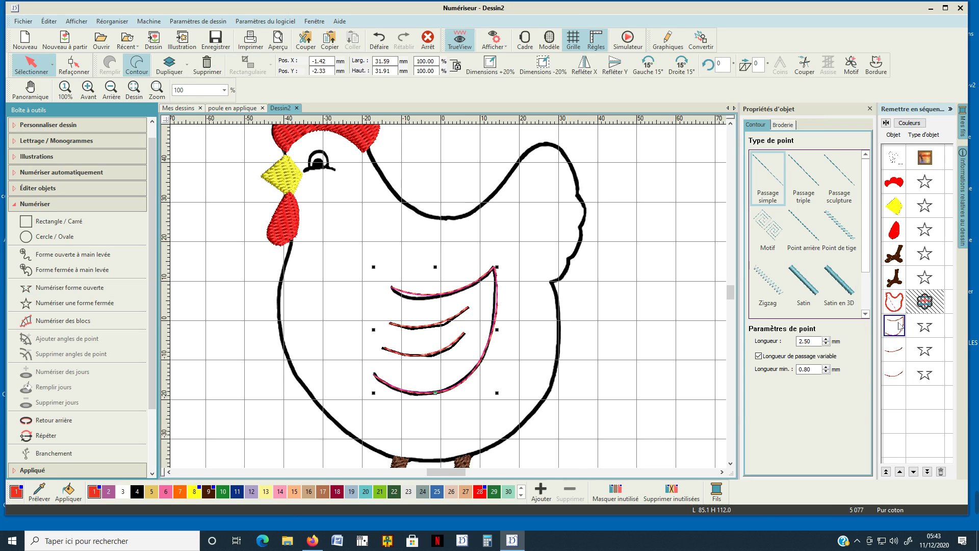
shift+click(895, 370)
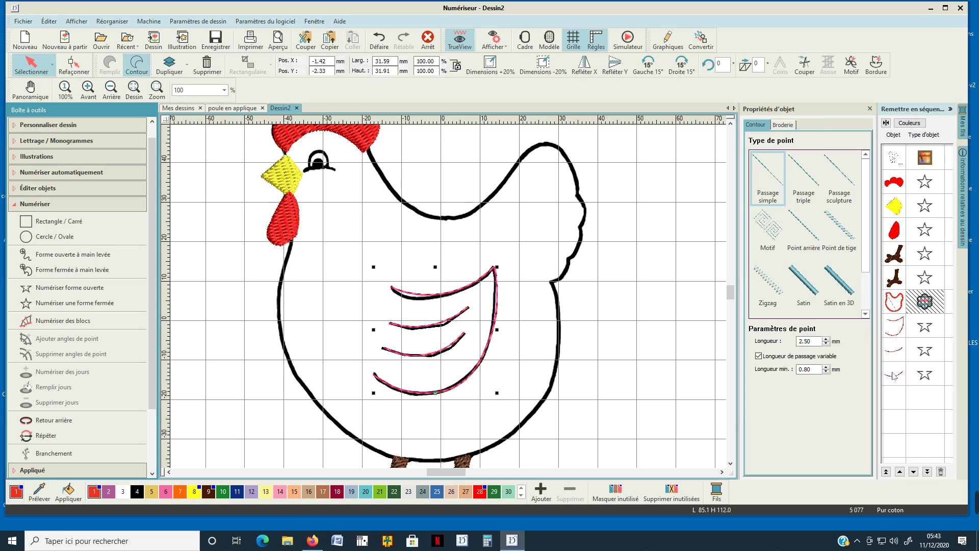
click(834, 242)
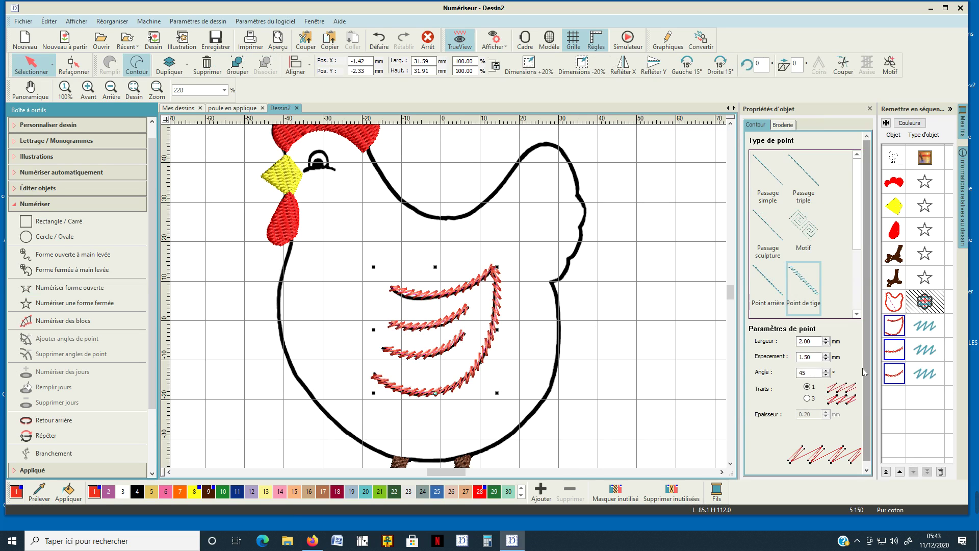
click(137, 492)
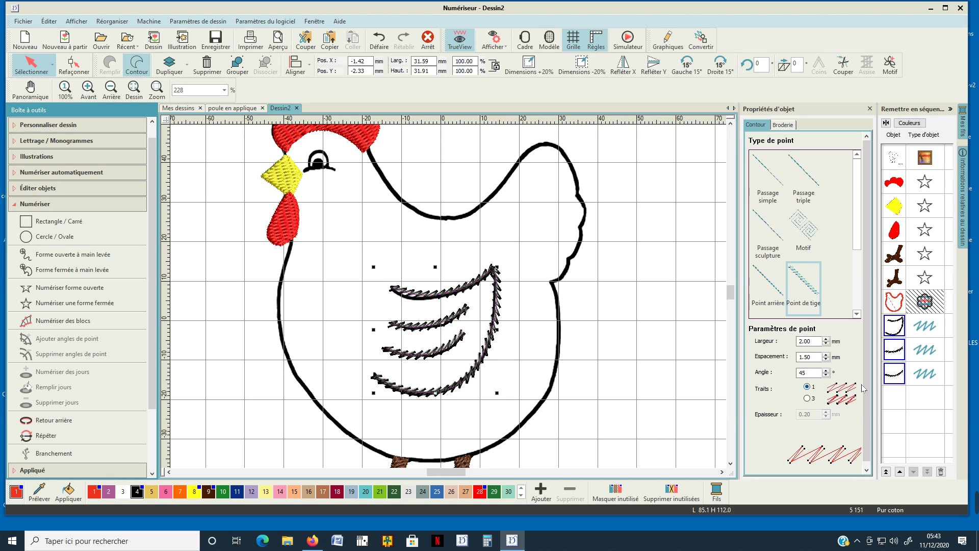
click(807, 398)
click(609, 285)
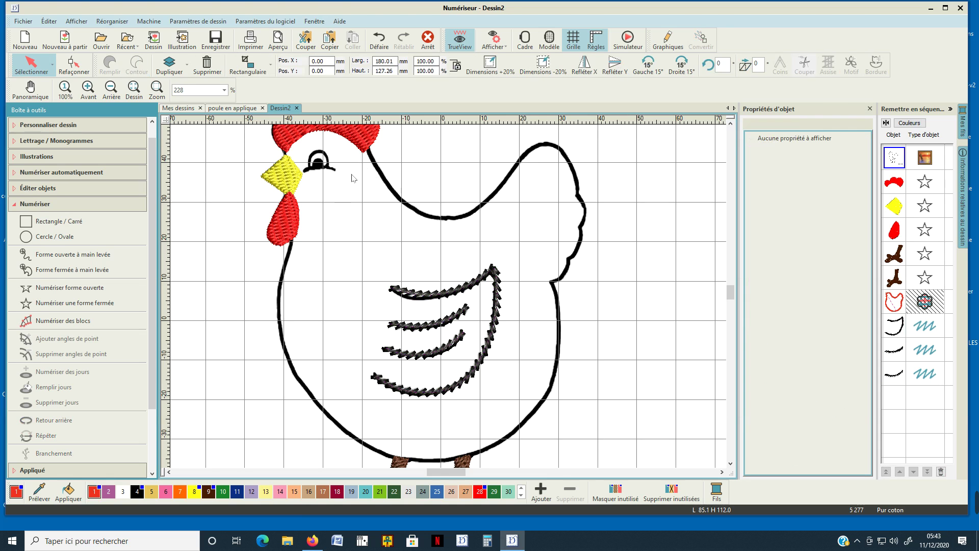
Step: Start digitizing a closed shape at the hen's eye
scroll(317, 160, up, 5)
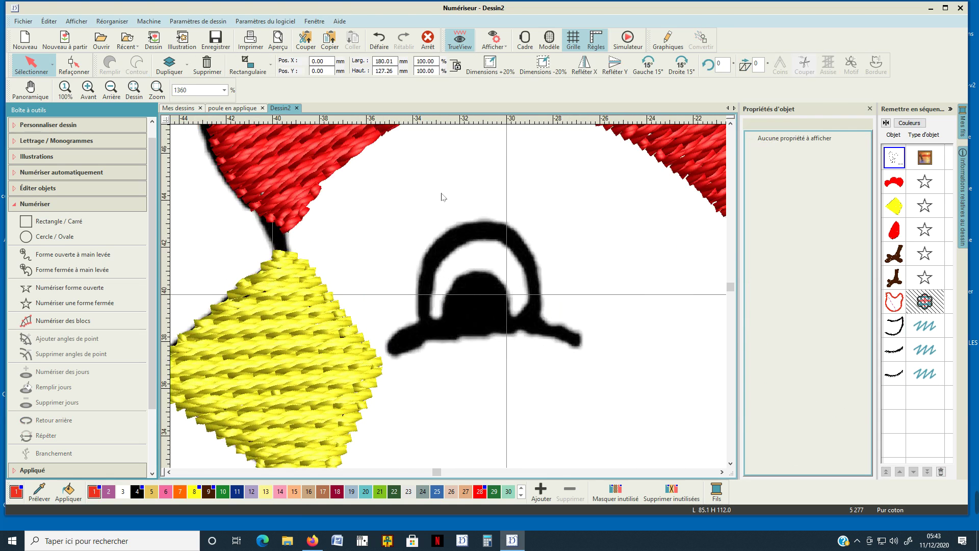
click(105, 304)
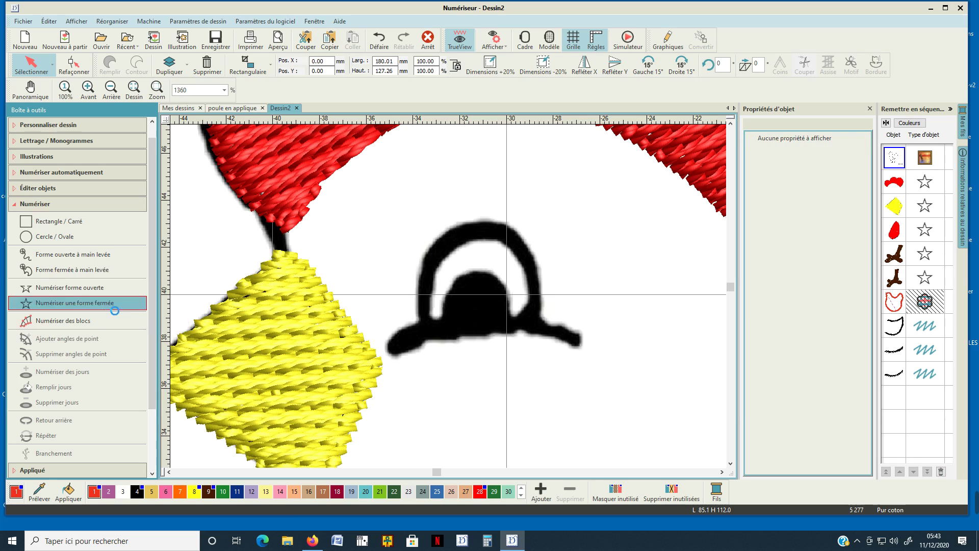
click(390, 355)
click(449, 337)
click(508, 333)
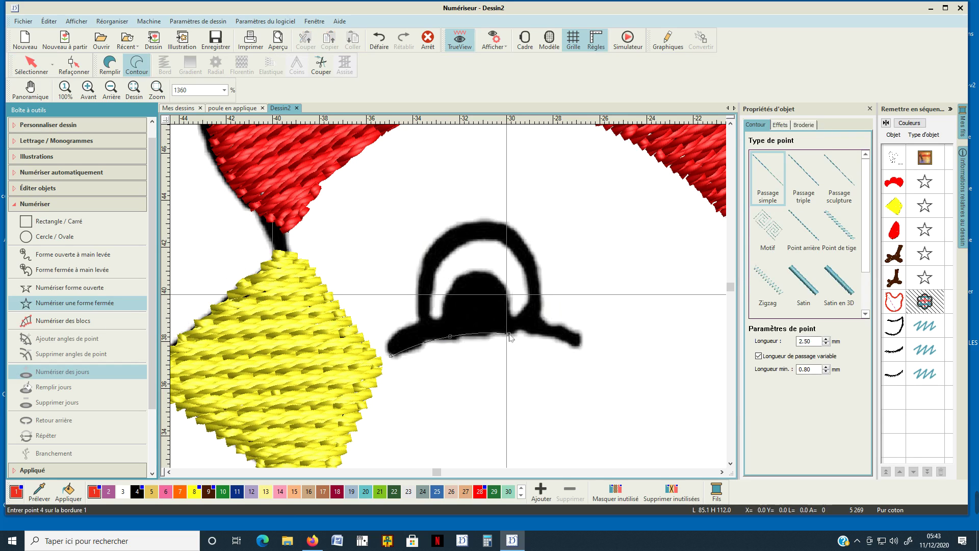
click(554, 339)
click(577, 347)
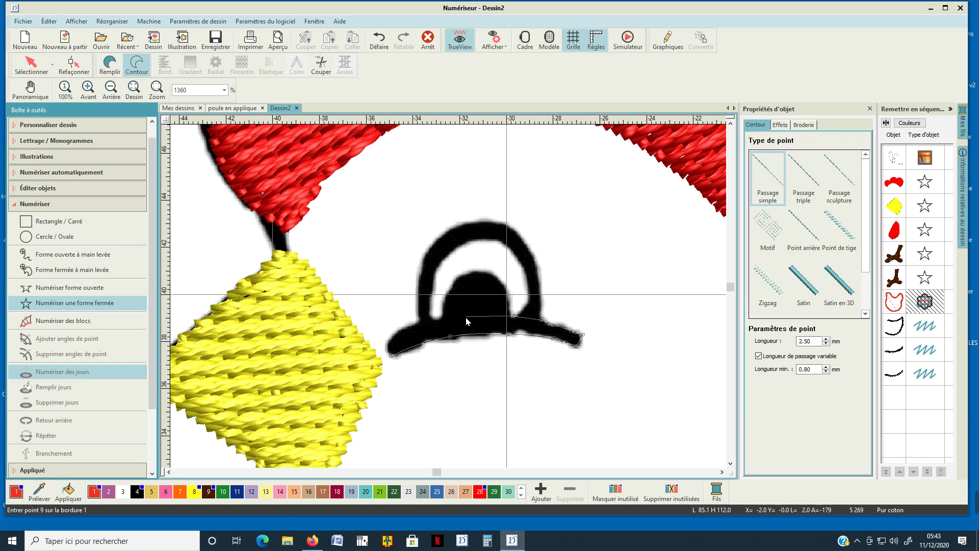
click(465, 317)
click(430, 321)
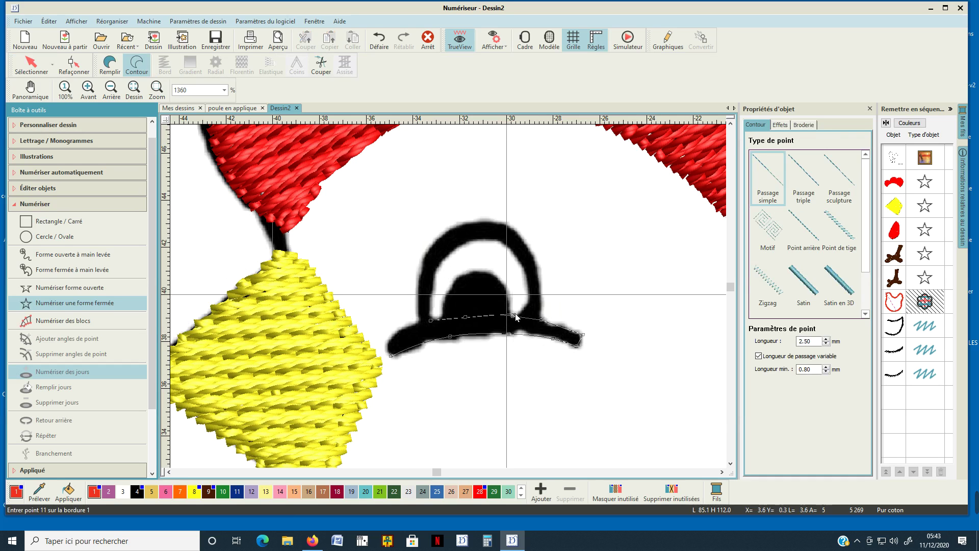
key(Return)
Step: Digitize the pupil and lower lid line as one closed shape, following the lid's lower edge, over the pupil and back to the start
click(393, 358)
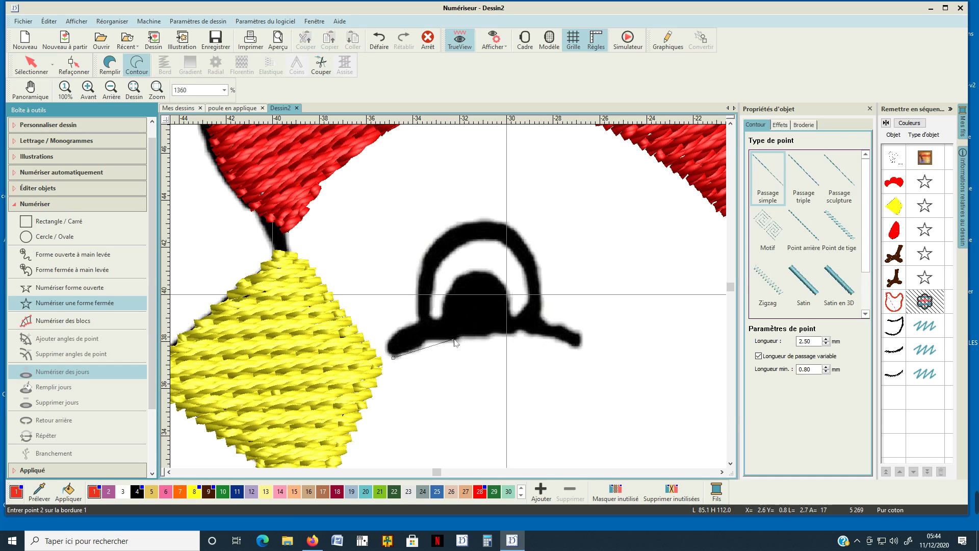
click(454, 339)
click(528, 332)
click(579, 347)
click(512, 316)
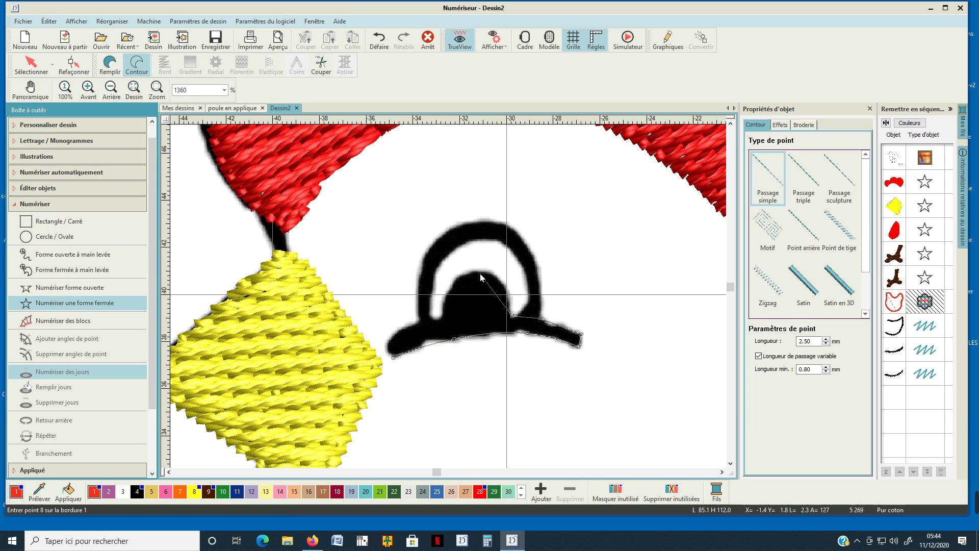
click(439, 317)
click(414, 323)
click(391, 337)
click(386, 348)
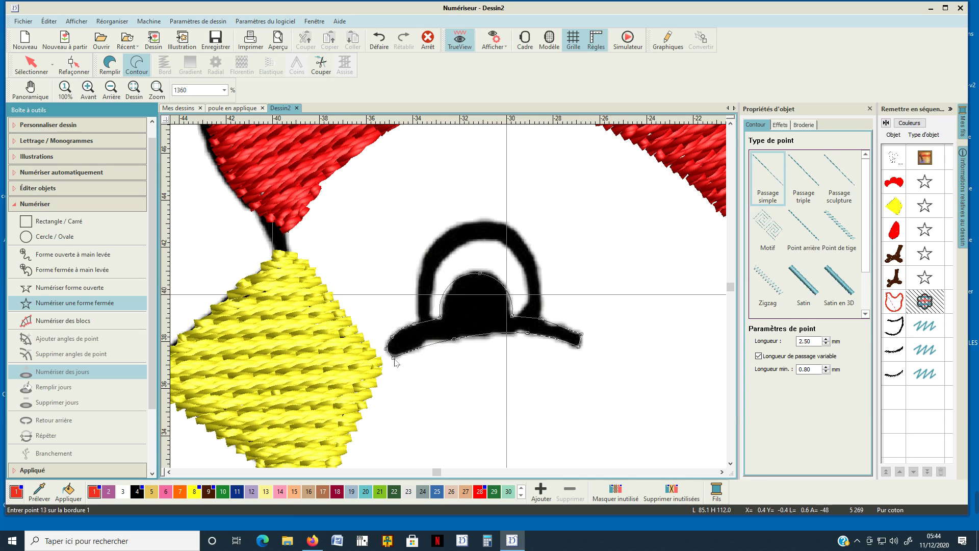
click(393, 359)
key(Return)
Step: Change the pupil-and-lid shape to a satin fill and turn its stitch angle to nearly vertical
click(900, 406)
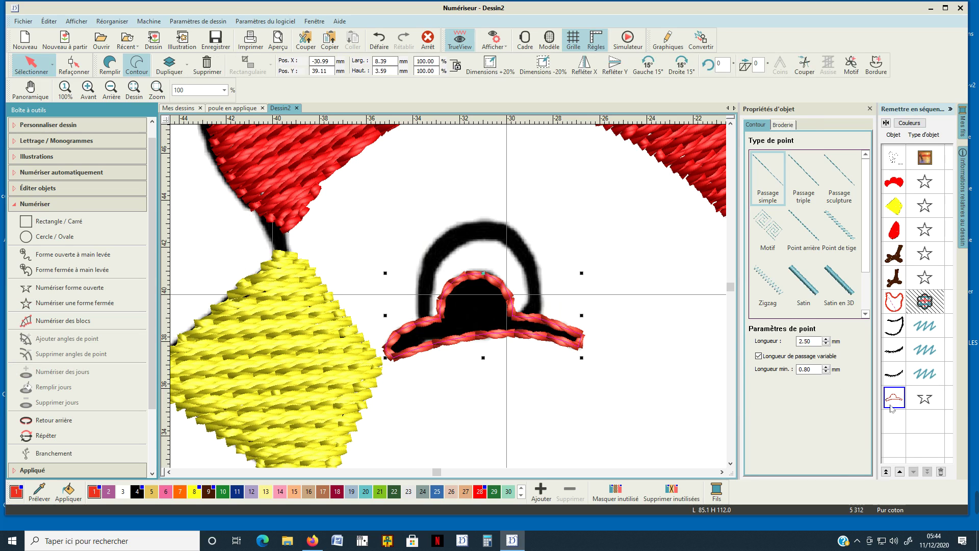
click(116, 72)
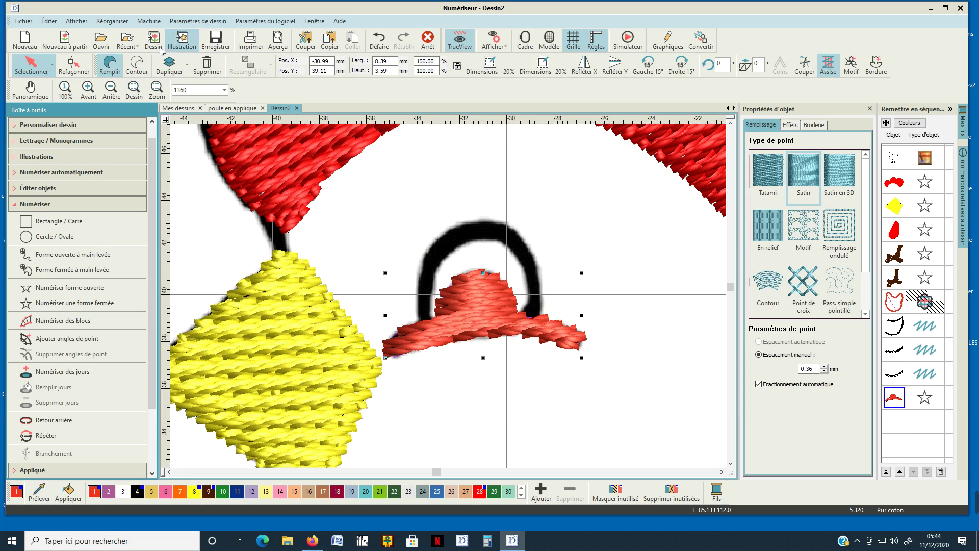
click(74, 66)
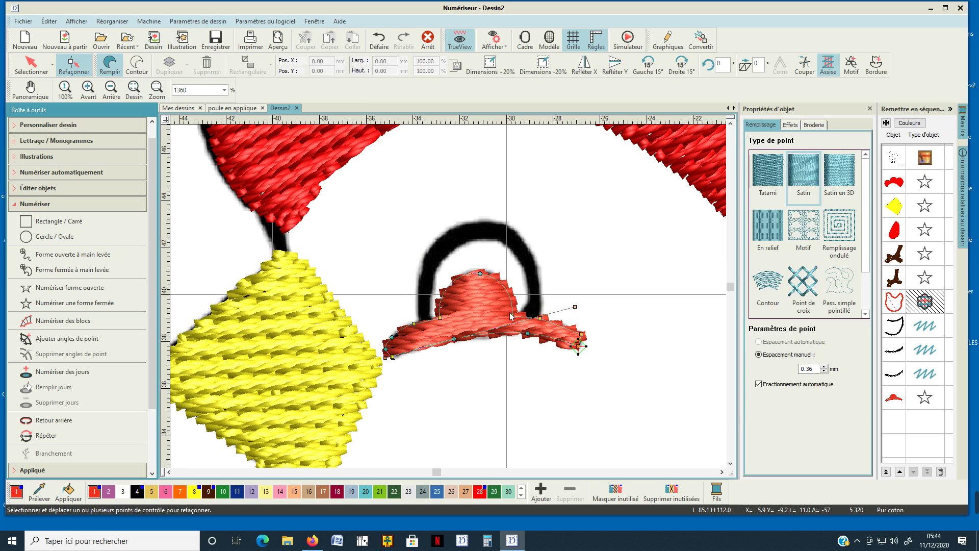
drag(575, 306, 373, 206)
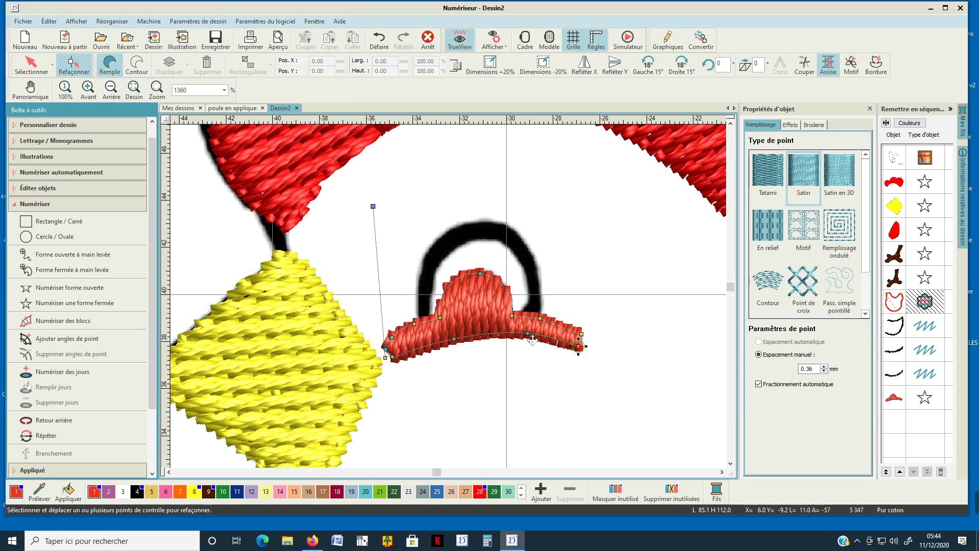
Step: Finish reshaping the pupil-and-lid shape and colour it black with thread colour 4
drag(532, 336, 531, 338)
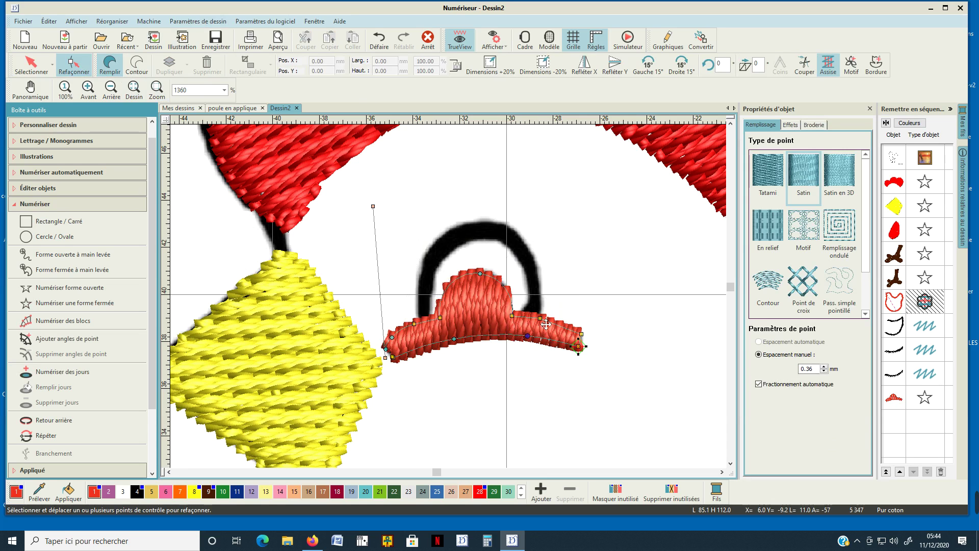
click(540, 318)
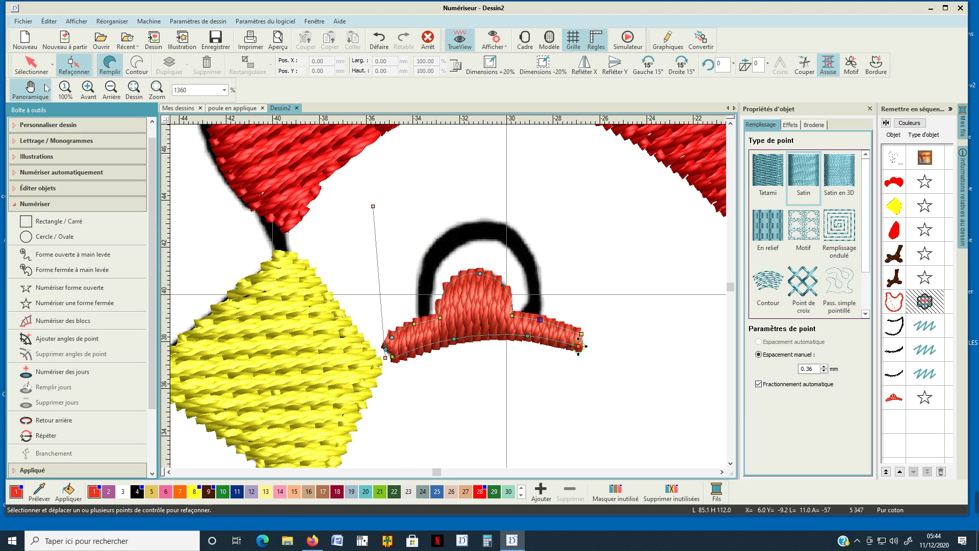
click(31, 63)
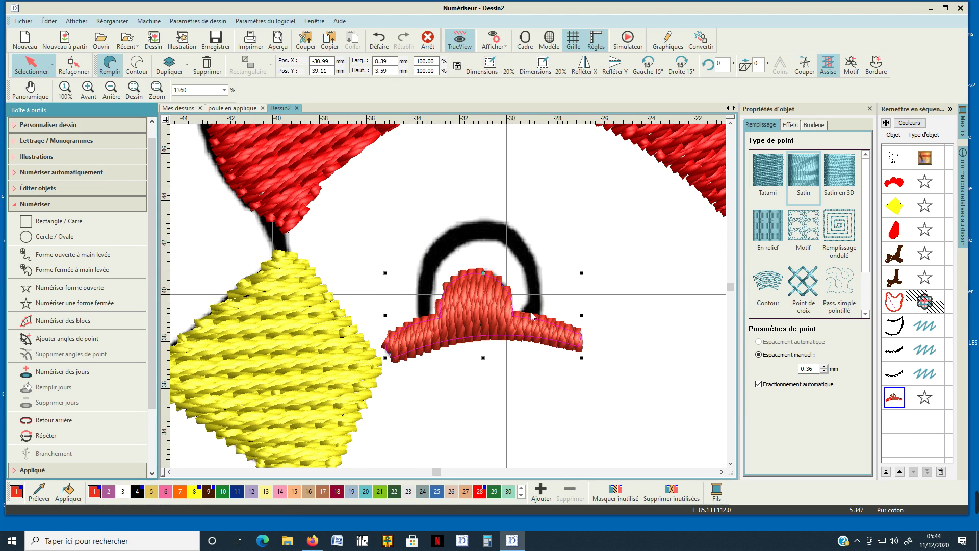
click(137, 492)
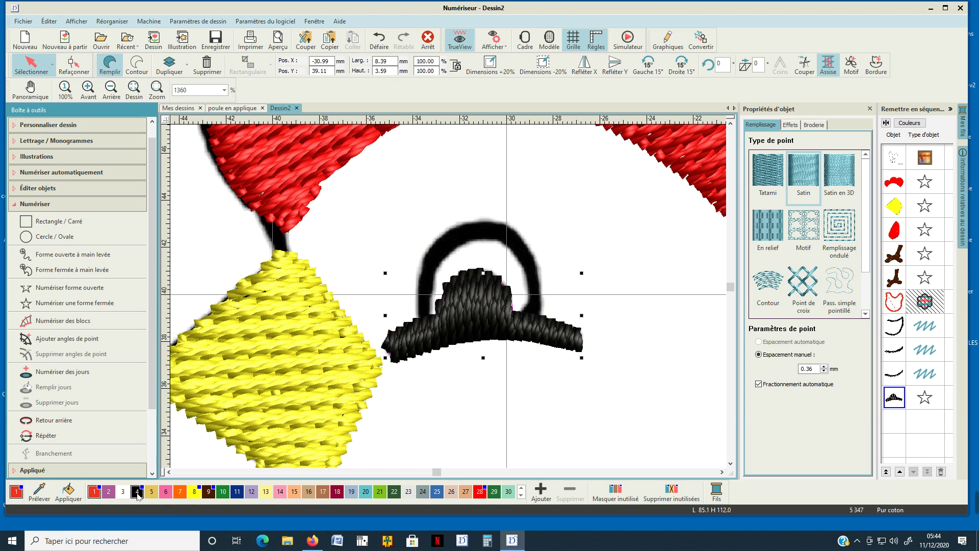
Step: Start a closed shape for the eye's arch, tracing its curved outer edge from the foot nearest the beak to the opposite foot
click(117, 305)
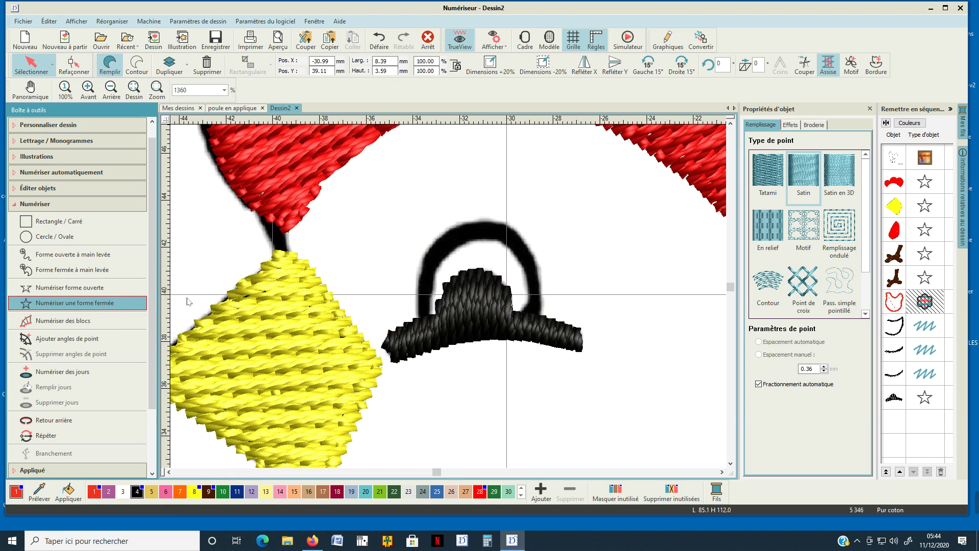
click(418, 323)
right_click(418, 268)
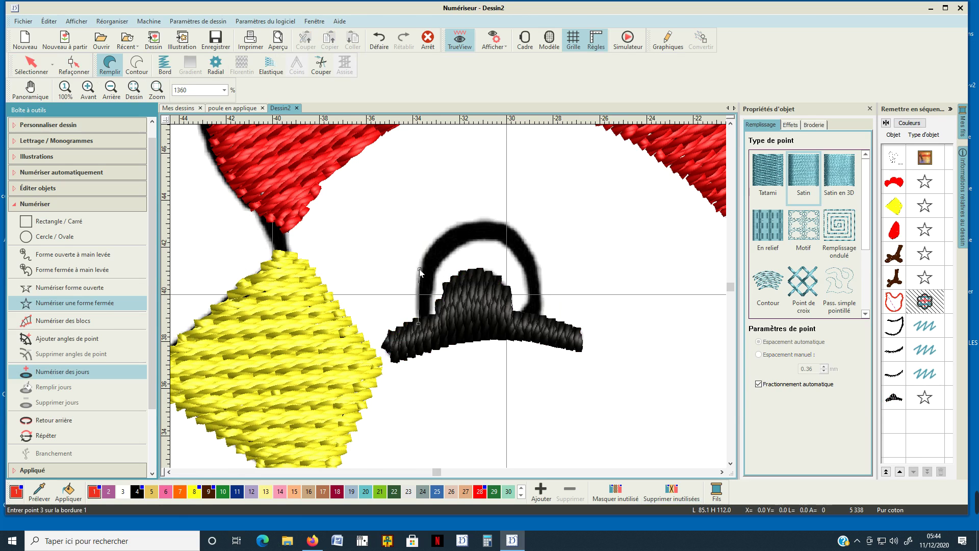
right_click(449, 228)
right_click(501, 223)
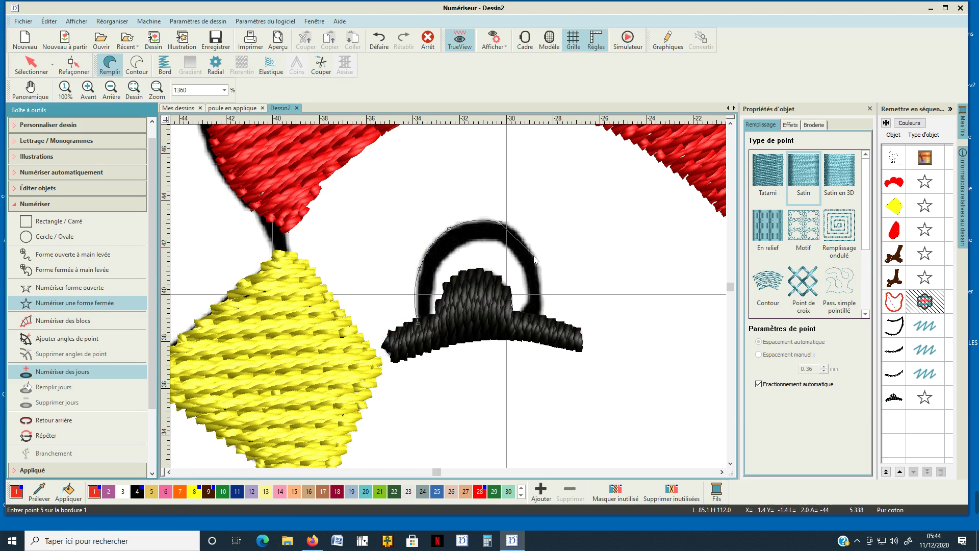
right_click(534, 255)
right_click(542, 300)
click(539, 321)
Step: Trace the arch's curved inner edge back to the starting foot and close the shape
click(523, 319)
right_click(528, 291)
right_click(513, 251)
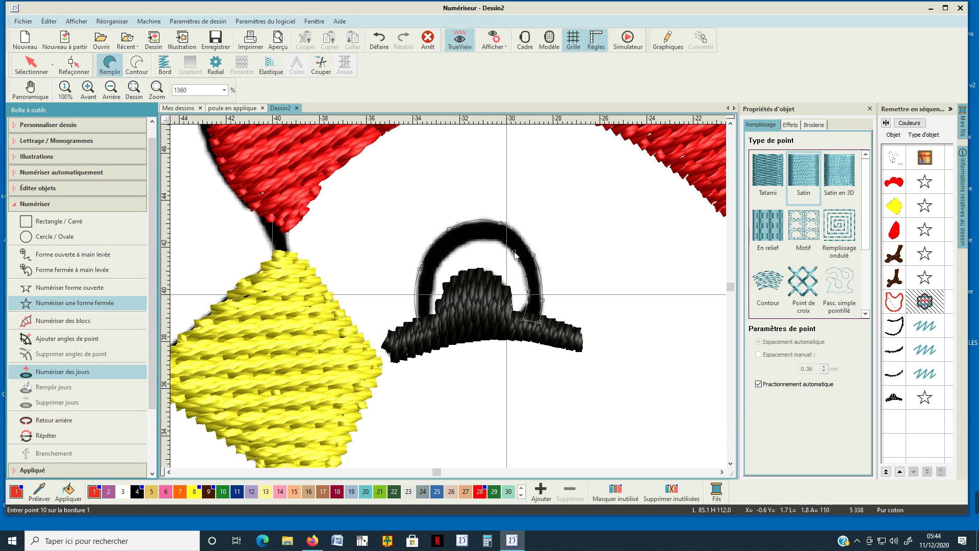
right_click(486, 239)
right_click(456, 248)
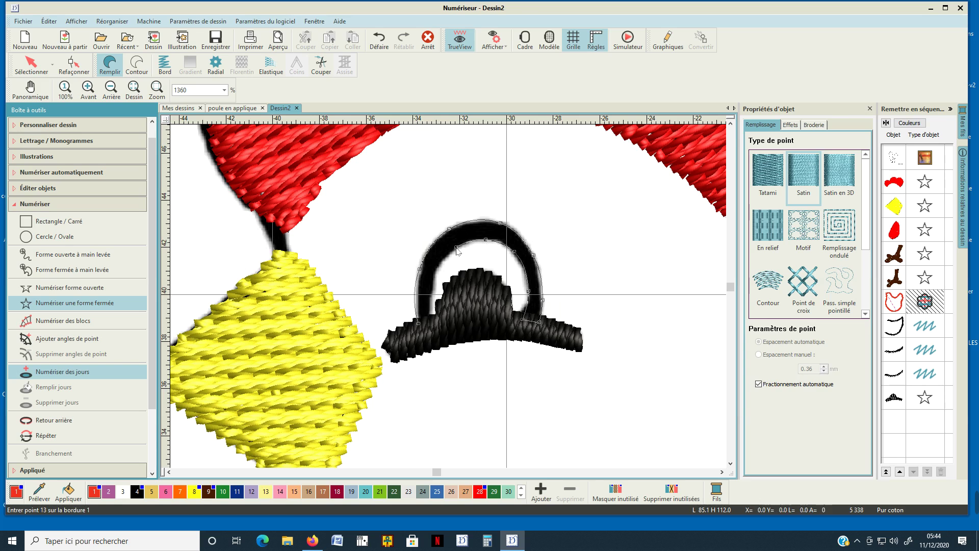
right_click(436, 268)
right_click(427, 297)
click(429, 321)
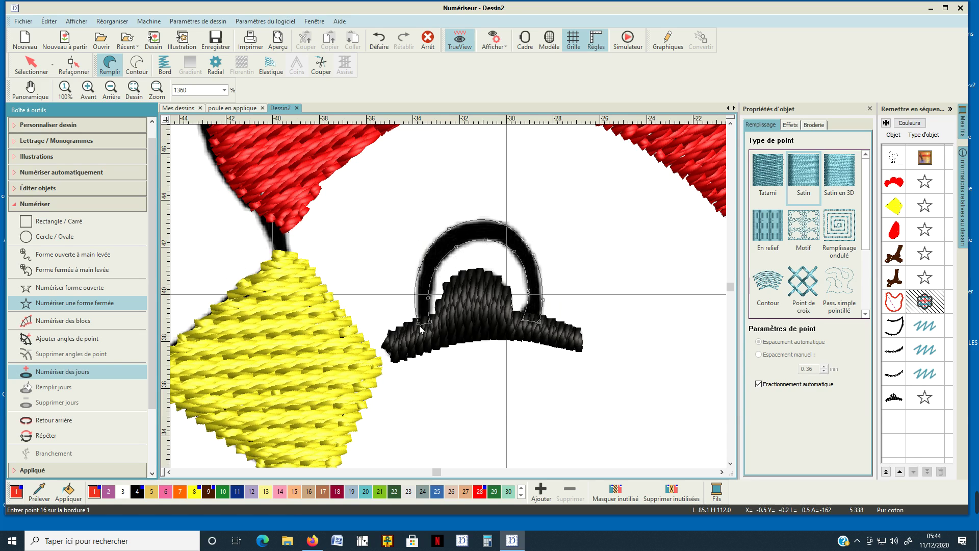
click(418, 324)
key(Return)
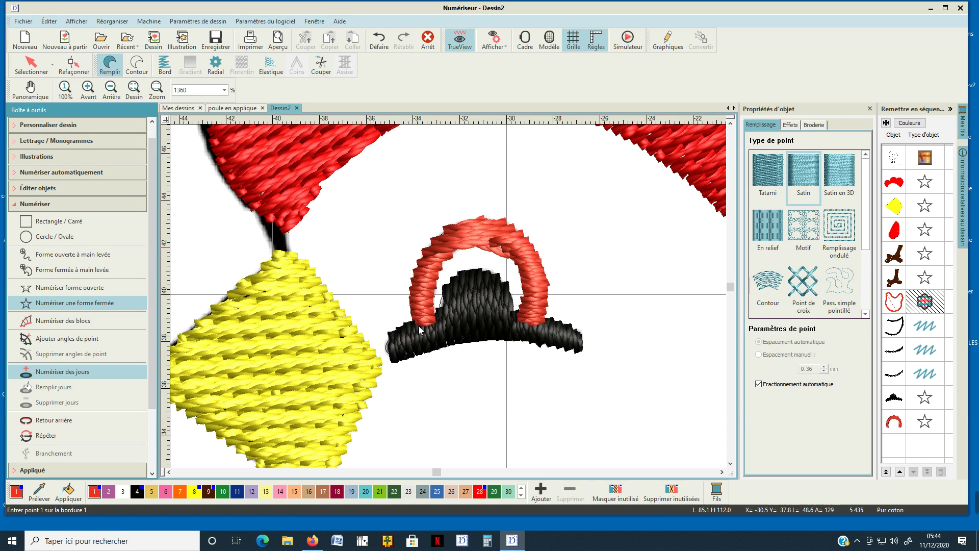
Step: Move the arch one place earlier in the stitching sequence, before the pupil-and-lid shape, and colour it black
click(885, 427)
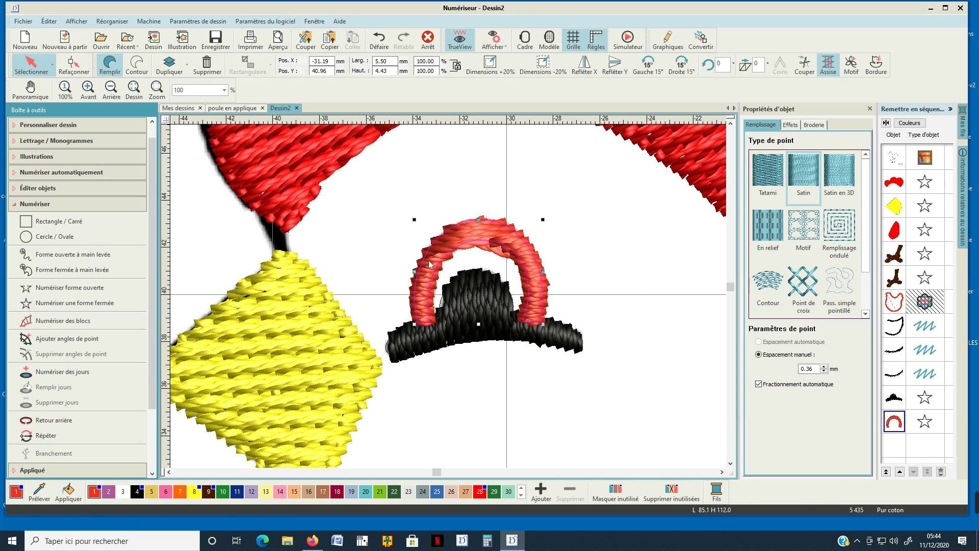
click(899, 471)
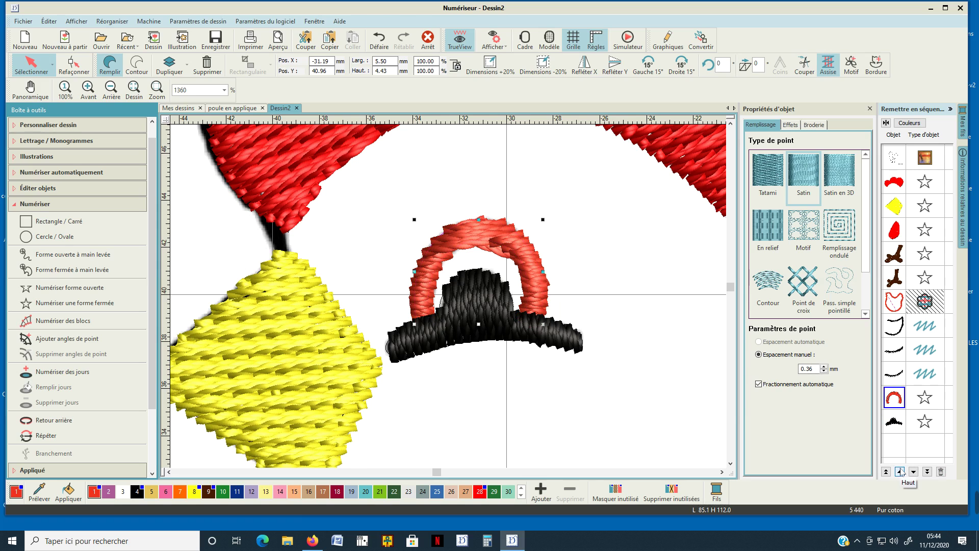
click(134, 494)
Step: Try reshaping the arch by tilting its single stitch angle and repositioning its stitching endpoint
click(74, 66)
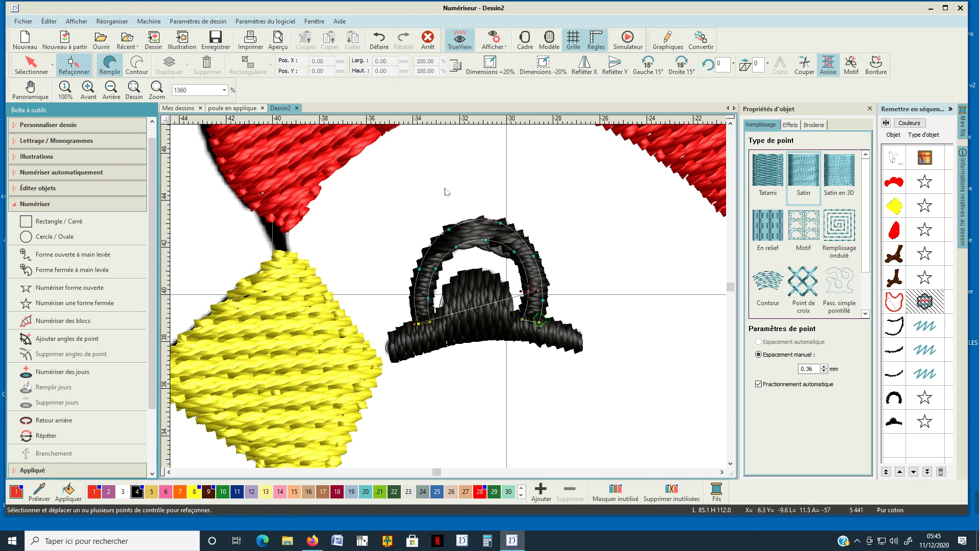
mouse_move(547, 294)
mouse_down()
mouse_move(470, 172)
mouse_move(444, 180)
mouse_up()
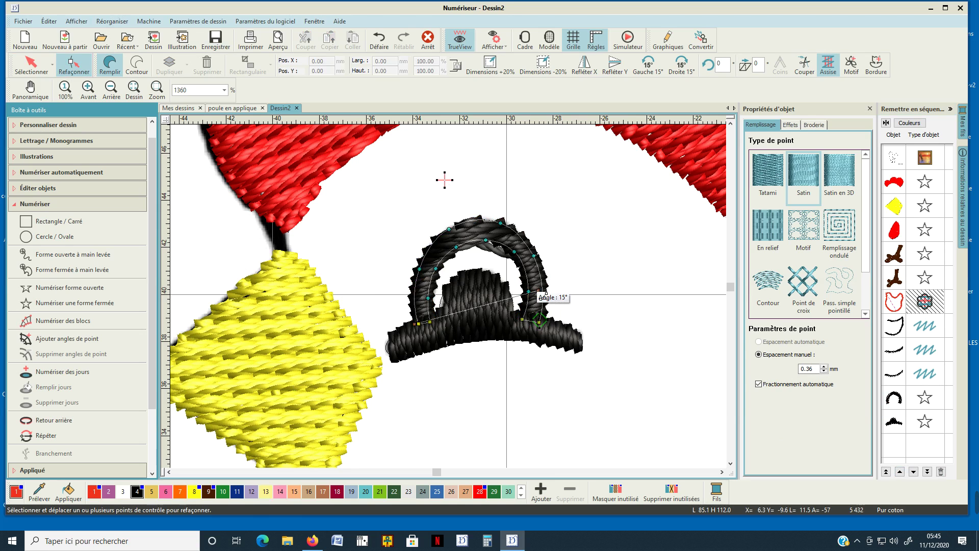
drag(540, 292, 574, 248)
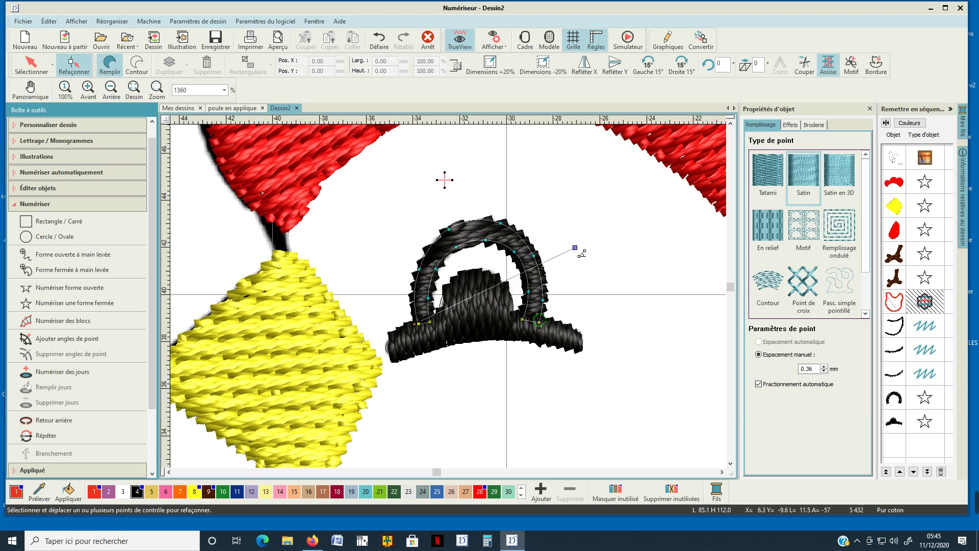
mouse_move(451, 184)
mouse_down()
mouse_move(523, 267)
mouse_move(540, 319)
mouse_up()
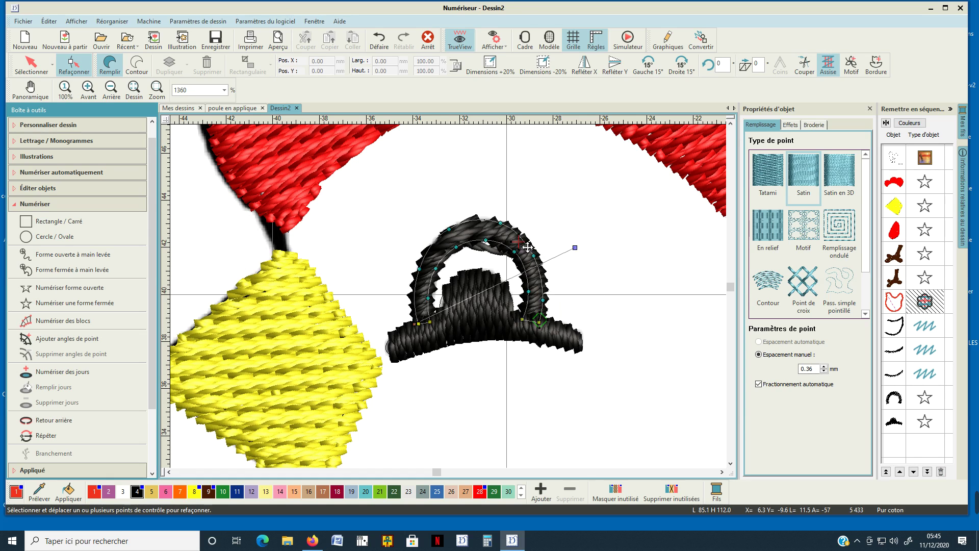
mouse_move(527, 247)
mouse_down()
mouse_move(484, 237)
mouse_move(446, 249)
mouse_up()
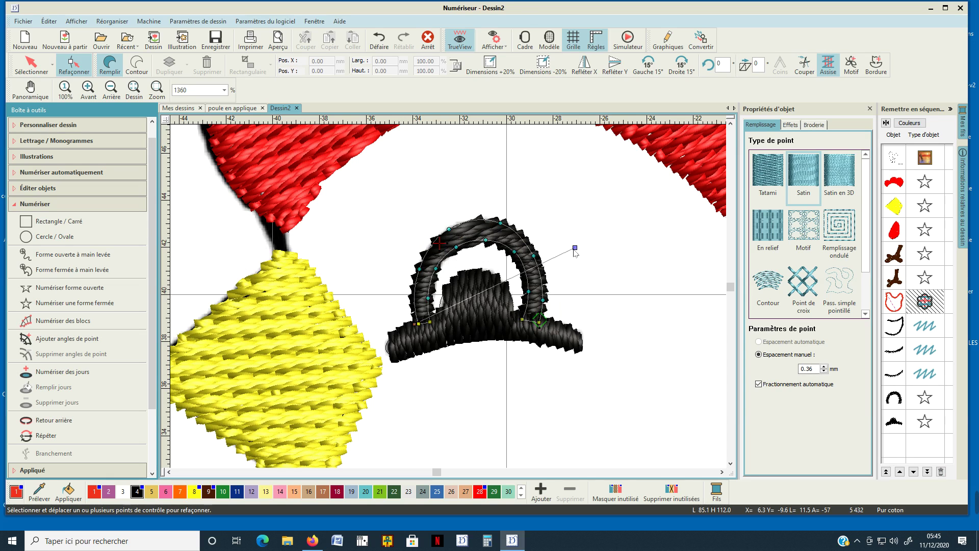
Step: Add stitch angle lines across the arch's band, from the leg farthest from the beak up to the crown
click(102, 339)
click(518, 294)
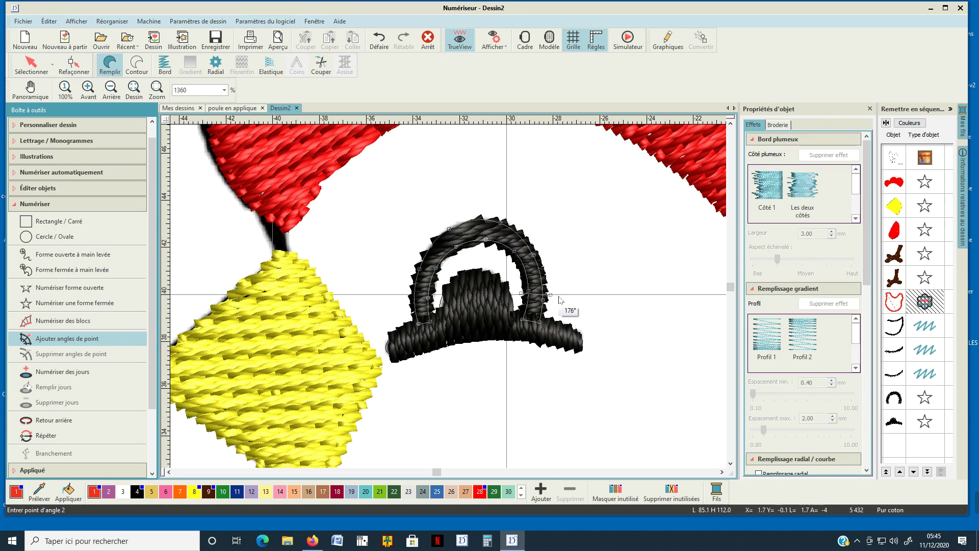
click(551, 294)
click(518, 272)
click(544, 261)
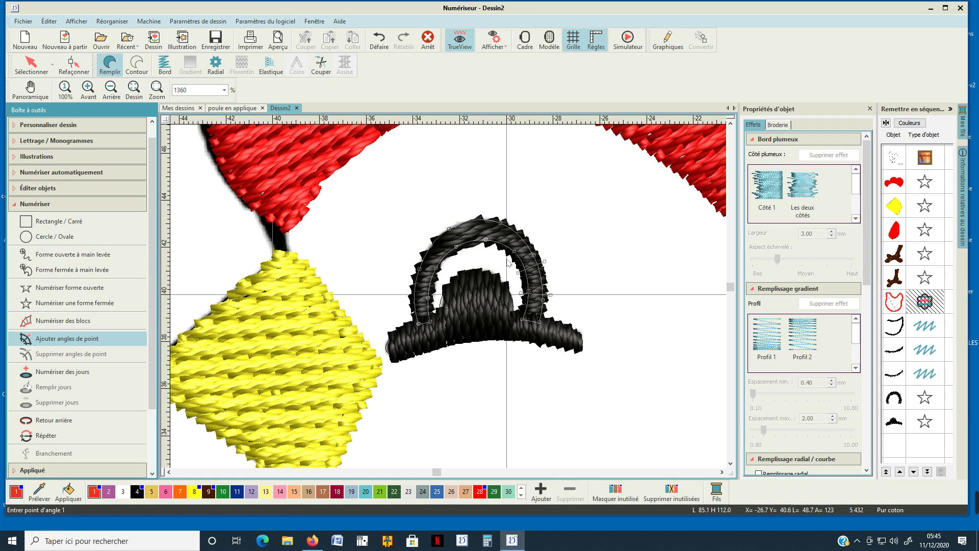
click(525, 231)
click(490, 249)
click(492, 213)
Step: Continue the angle lines from the crown down the leg nearest the beak and apply them to the arch
click(469, 249)
click(451, 218)
click(448, 262)
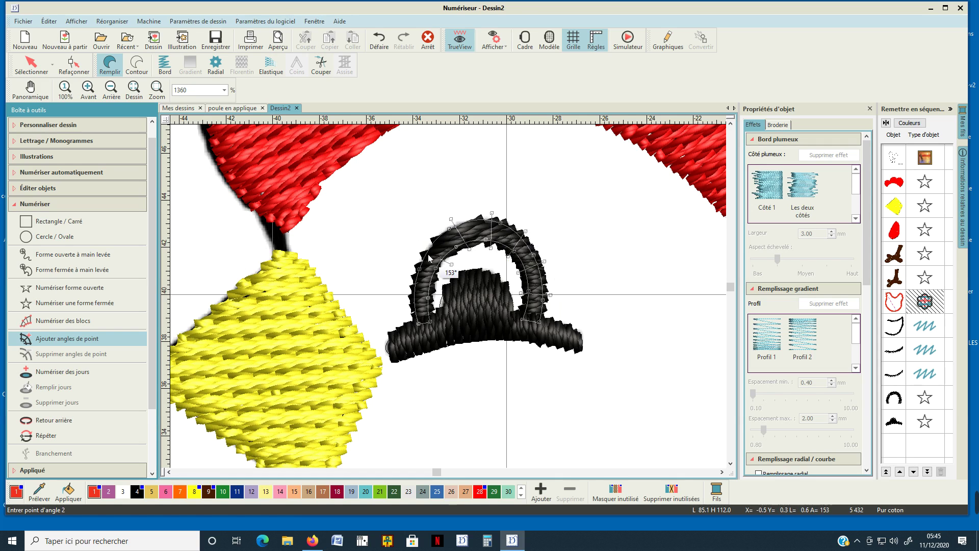
click(419, 250)
click(443, 286)
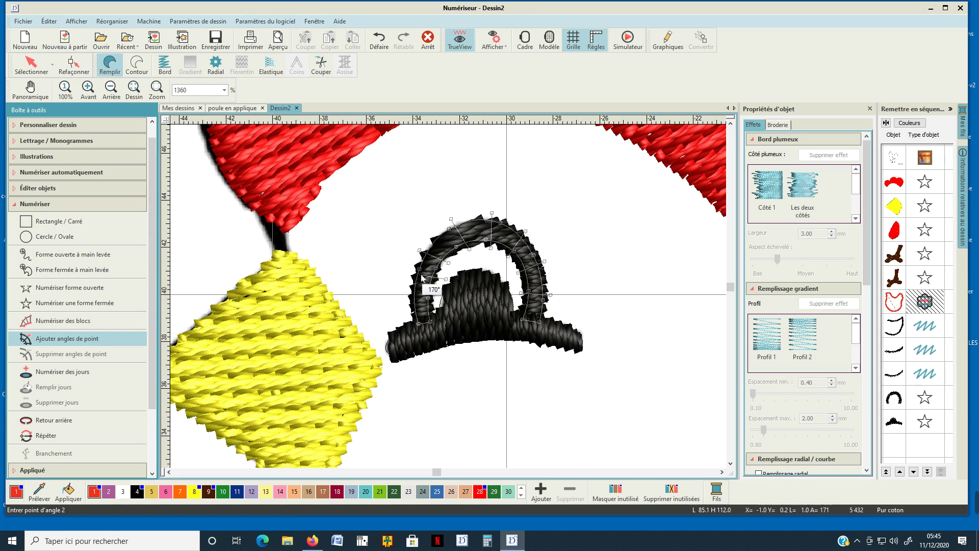
click(410, 276)
click(429, 298)
click(406, 299)
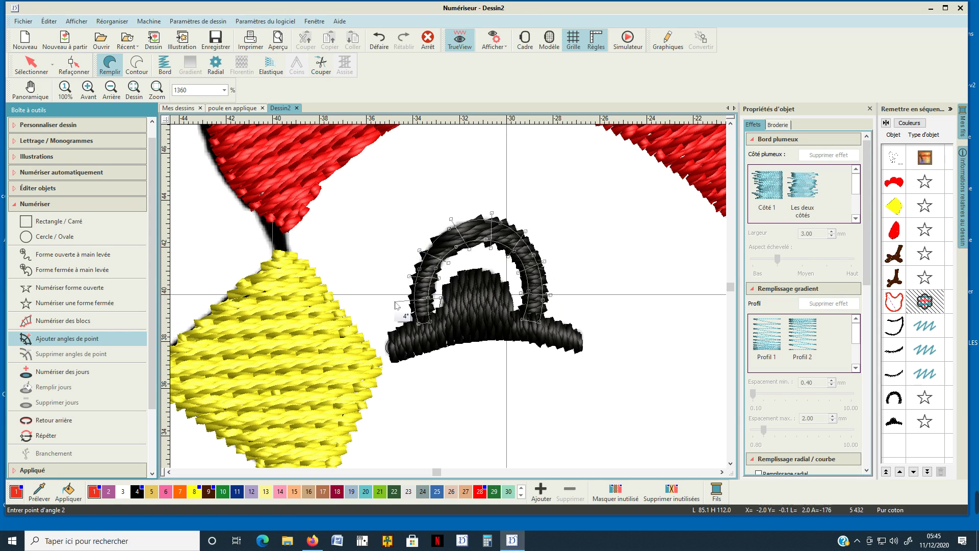
key(Return)
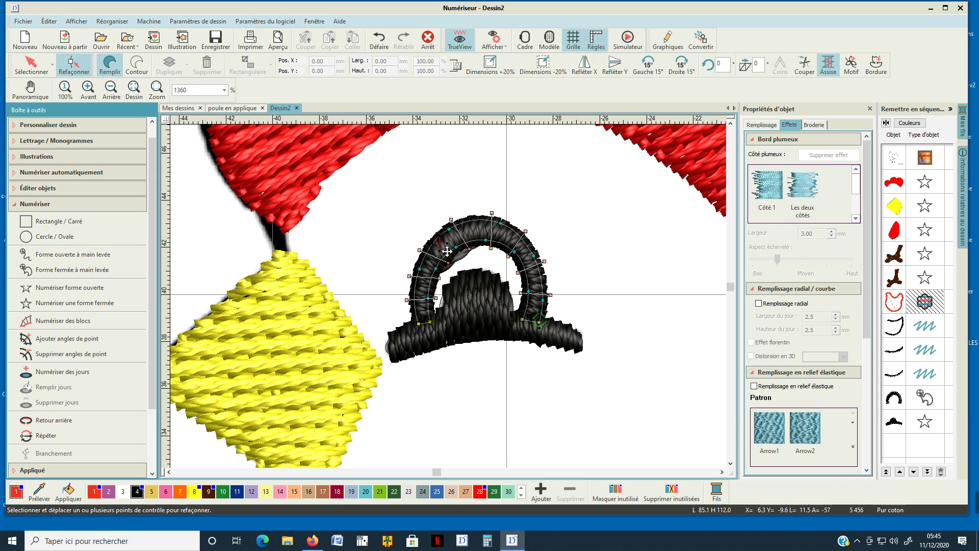
Step: Move the arch's stitching endpoint to the top of the crown, then finish reshaping and deselect the arch
drag(446, 250, 472, 214)
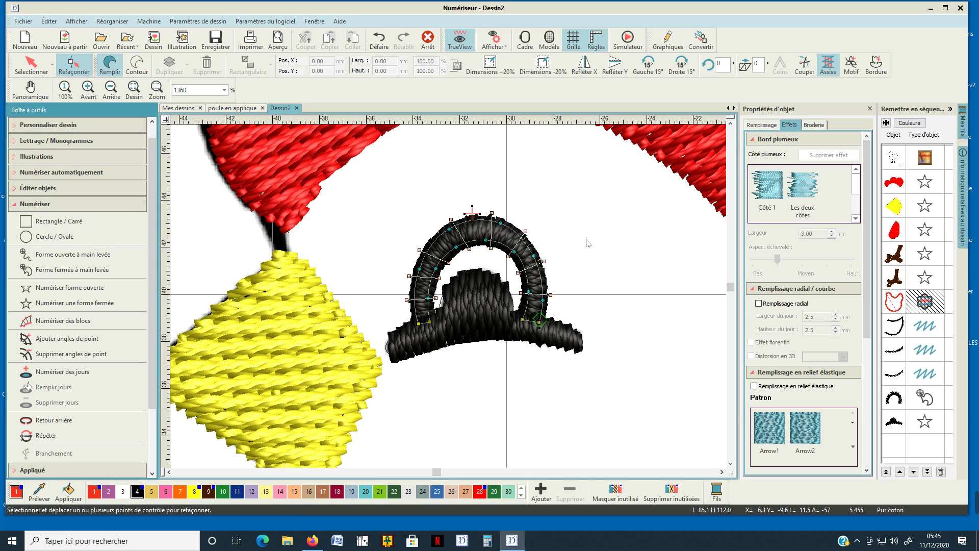
click(25, 73)
click(640, 299)
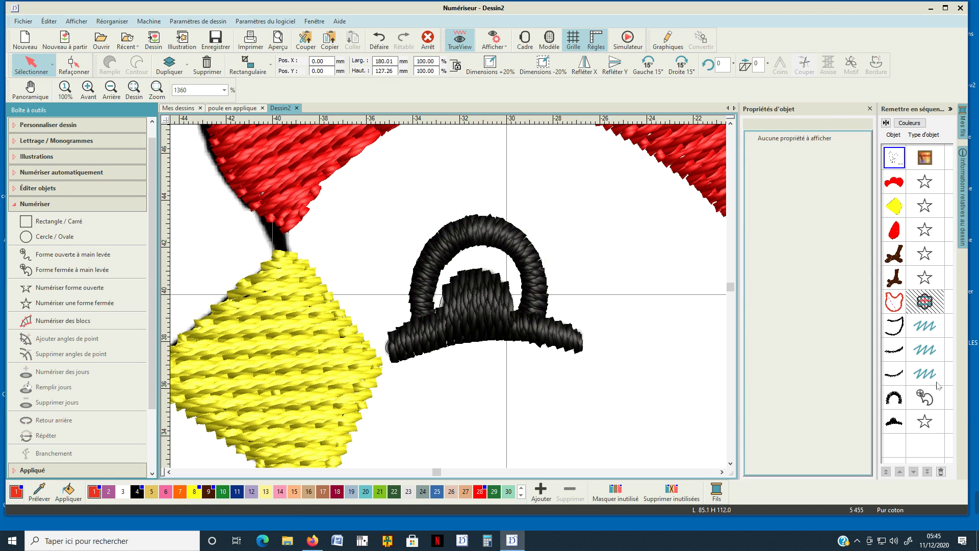
Step: Check the satin fill settings of the arch and of the pupil-and-lid shape
click(901, 401)
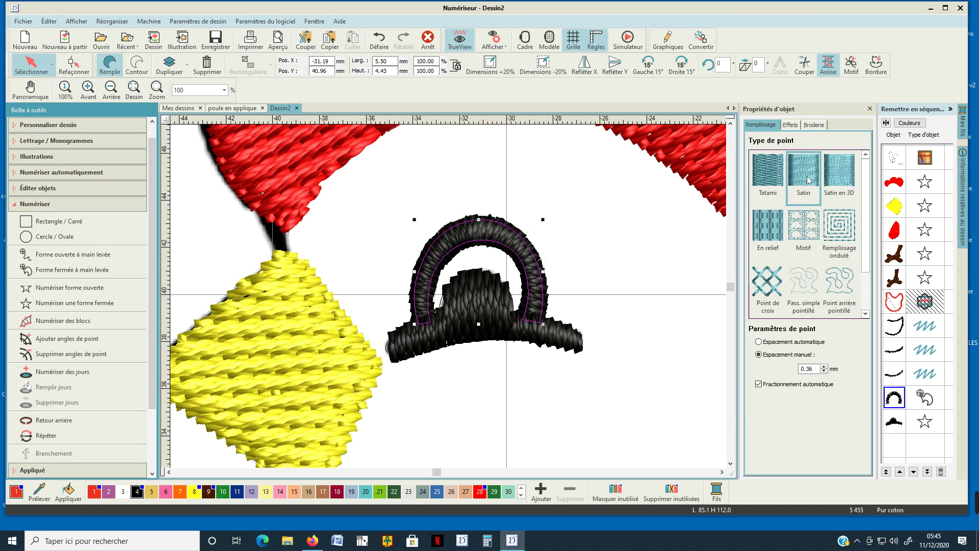
click(897, 422)
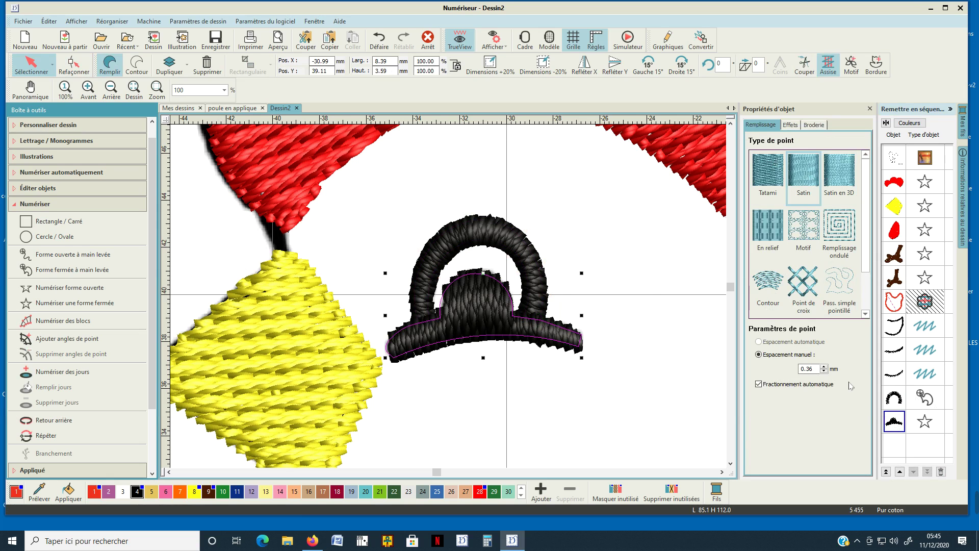
Step: Deselect the pupil-and-lid shape and unhide the hen's body appliqué
click(627, 289)
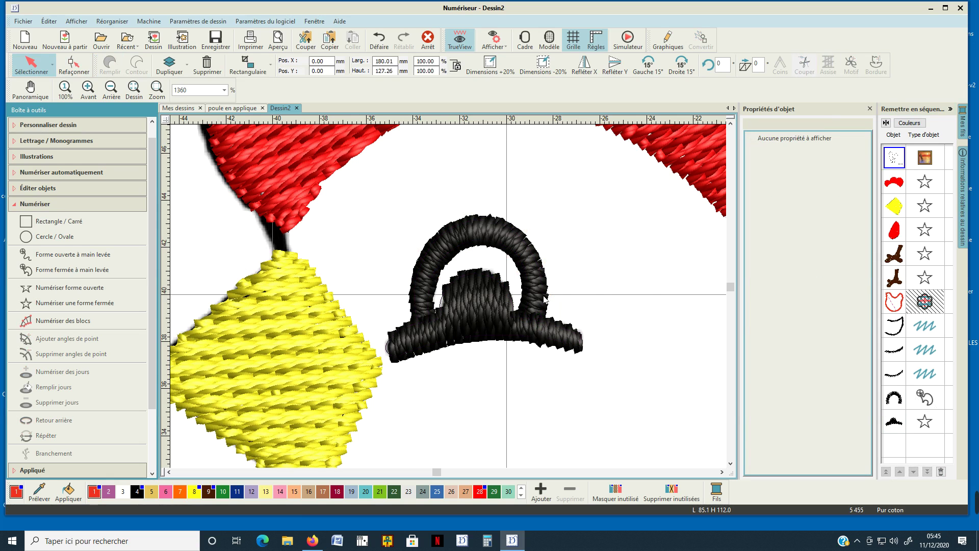
scroll(449, 299, down, 1)
scroll(449, 299, down, 2)
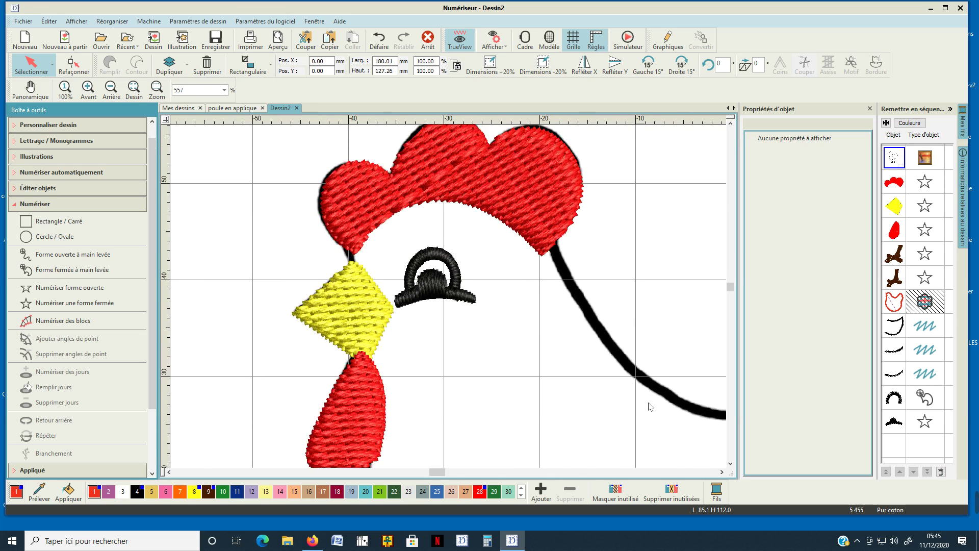
scroll(649, 407, down, 3)
scroll(565, 359, down, 2)
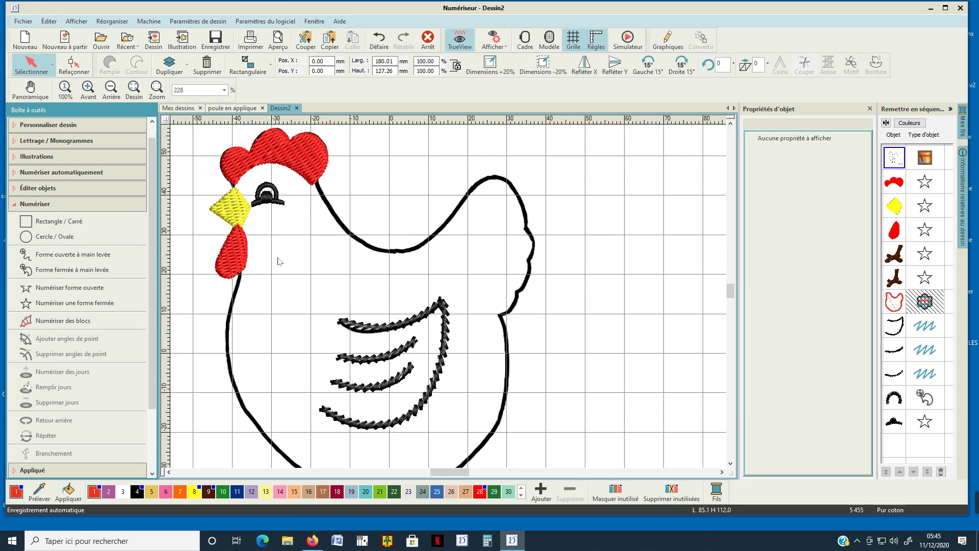
scroll(451, 301, down, 1)
scroll(542, 378, down, 1)
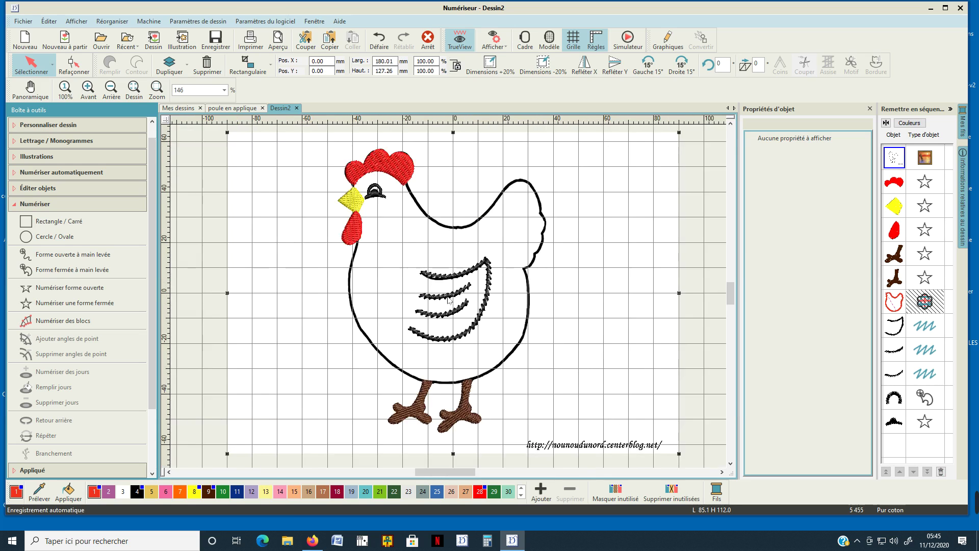
click(891, 305)
right_click(890, 304)
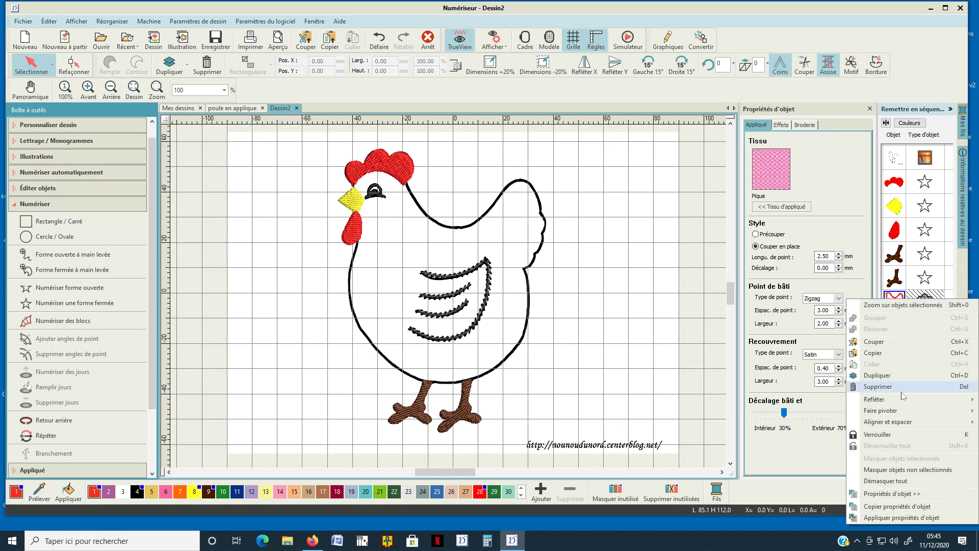
click(929, 518)
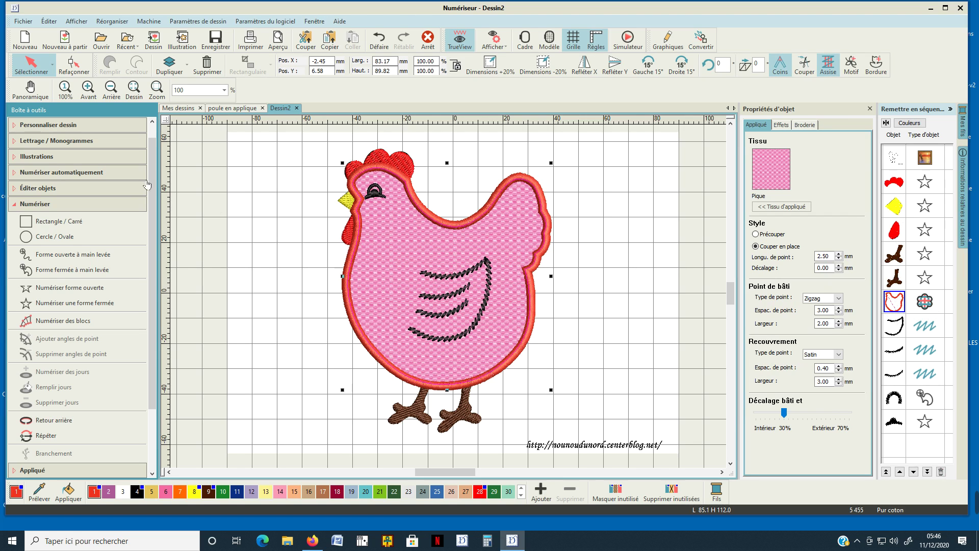
Step: Break the hen's body appliqué apart into its separate component objects
click(122, 204)
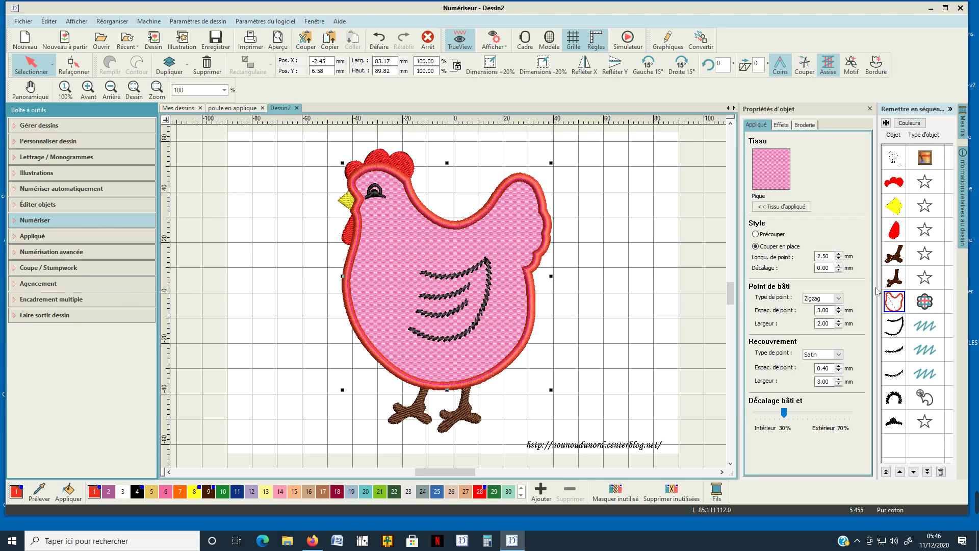
click(45, 159)
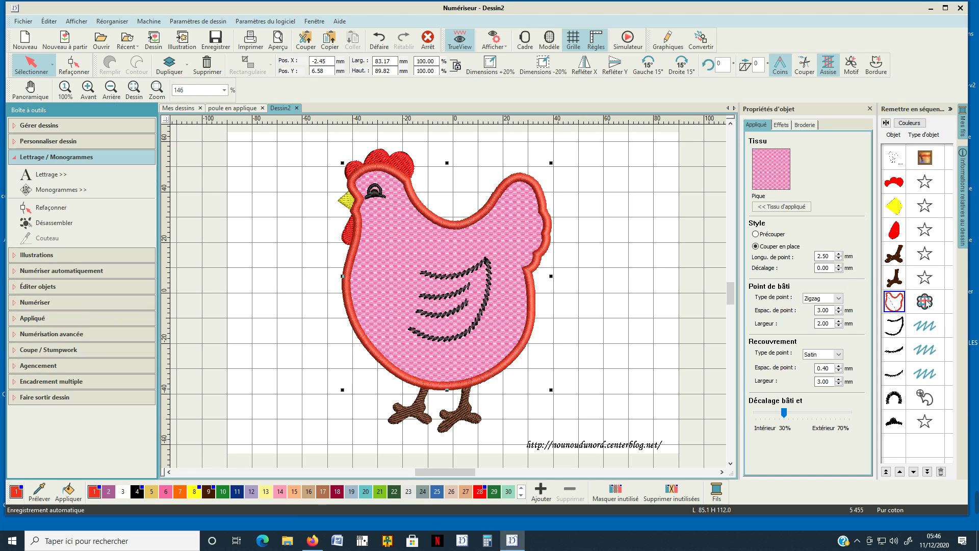
click(51, 225)
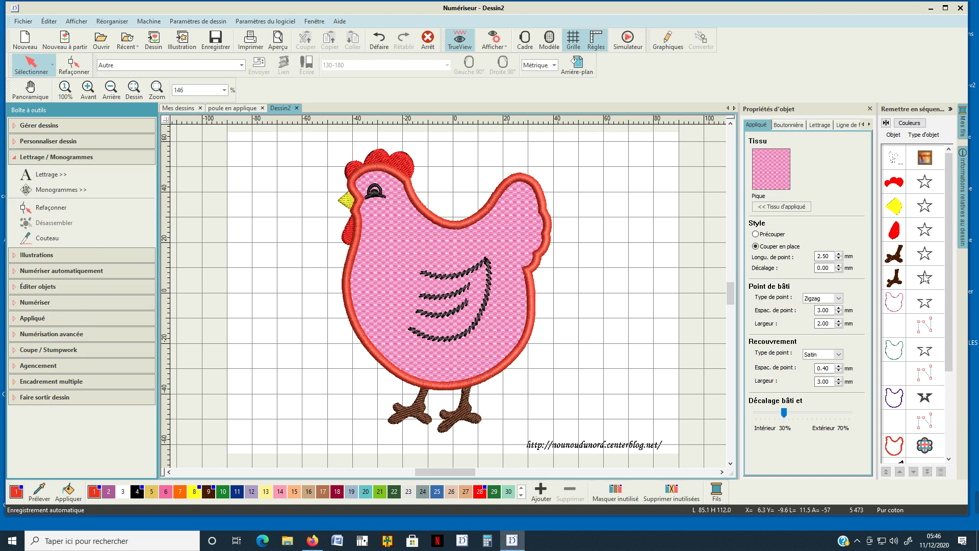
scroll(926, 277, down, 3)
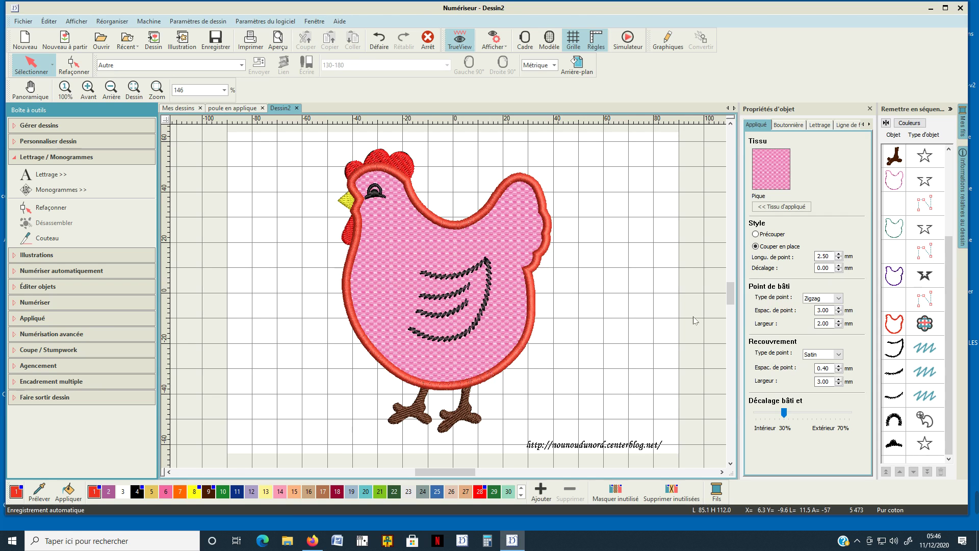
Step: Examine the stitch settings of the green and purple outlines separated from the body appliqué
click(893, 229)
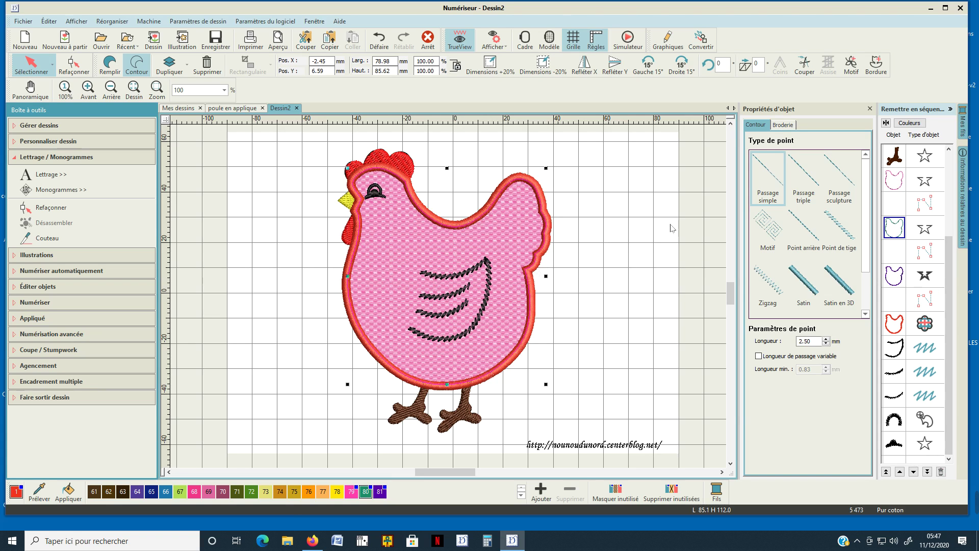
click(894, 281)
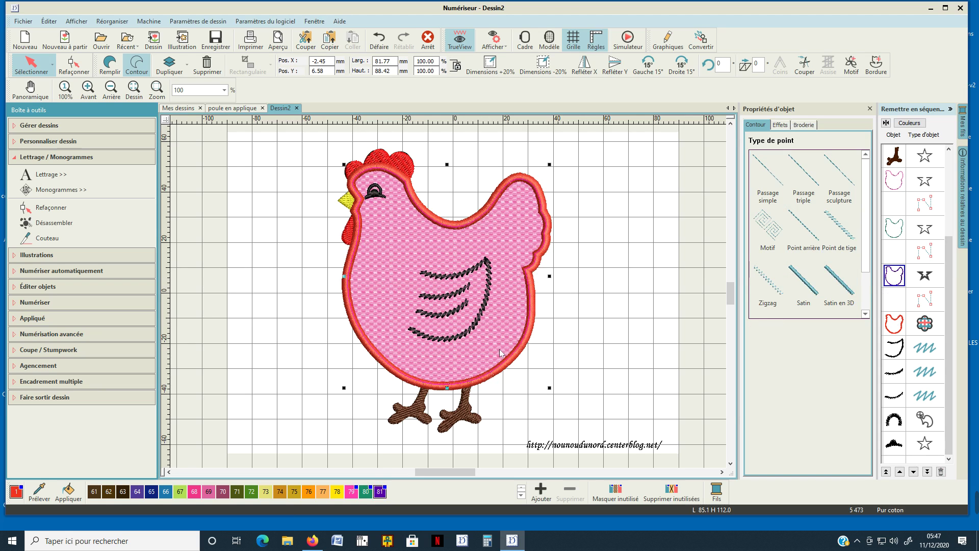
click(698, 218)
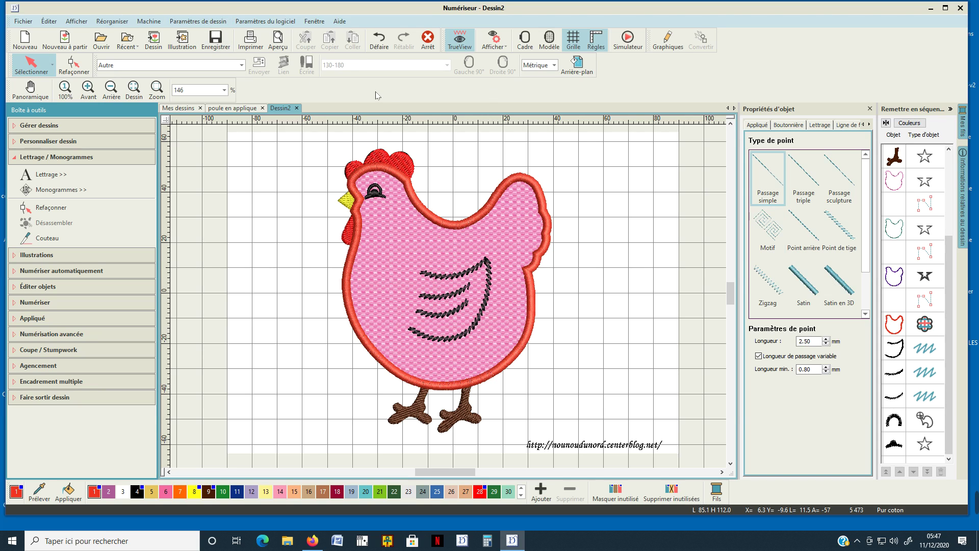
Step: Undo the break-apart of the body appliqué and deselect it
click(630, 245)
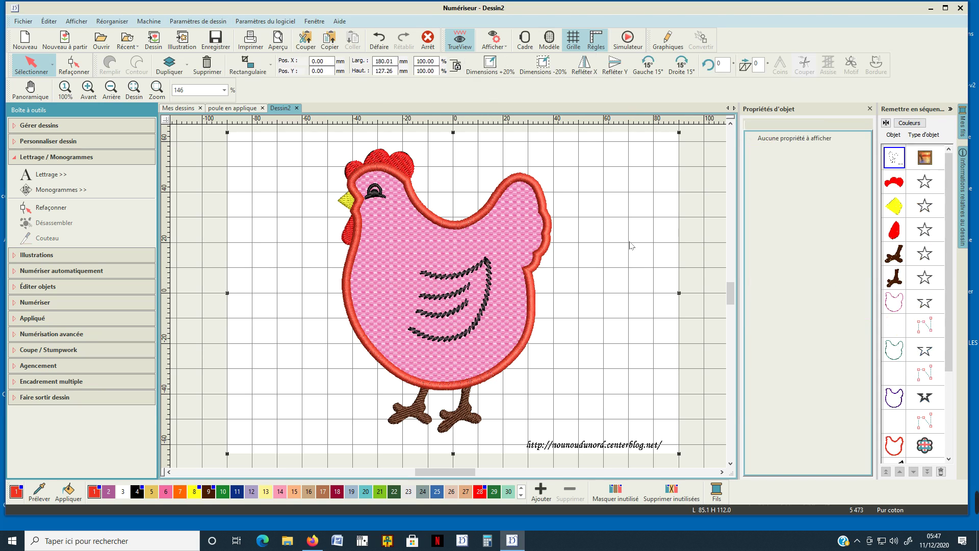
click(378, 41)
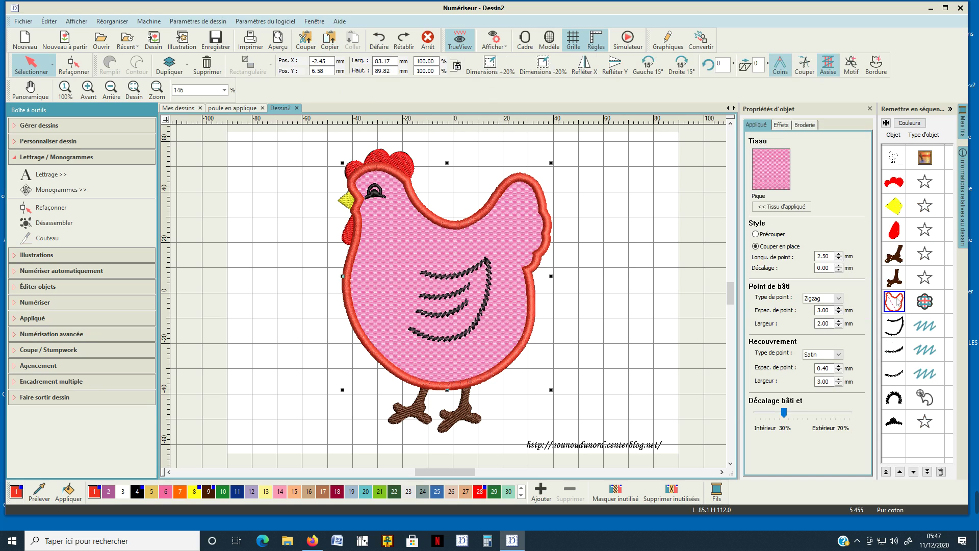
click(608, 329)
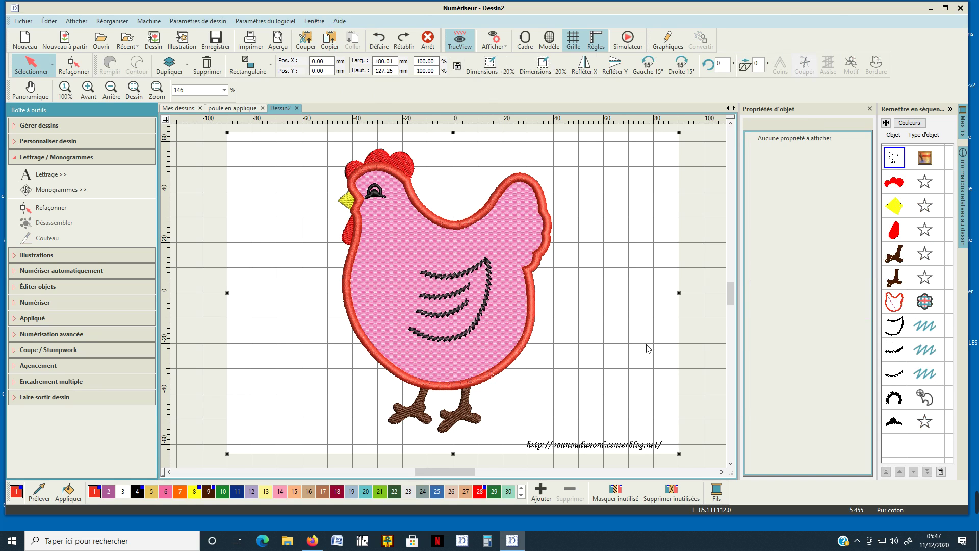